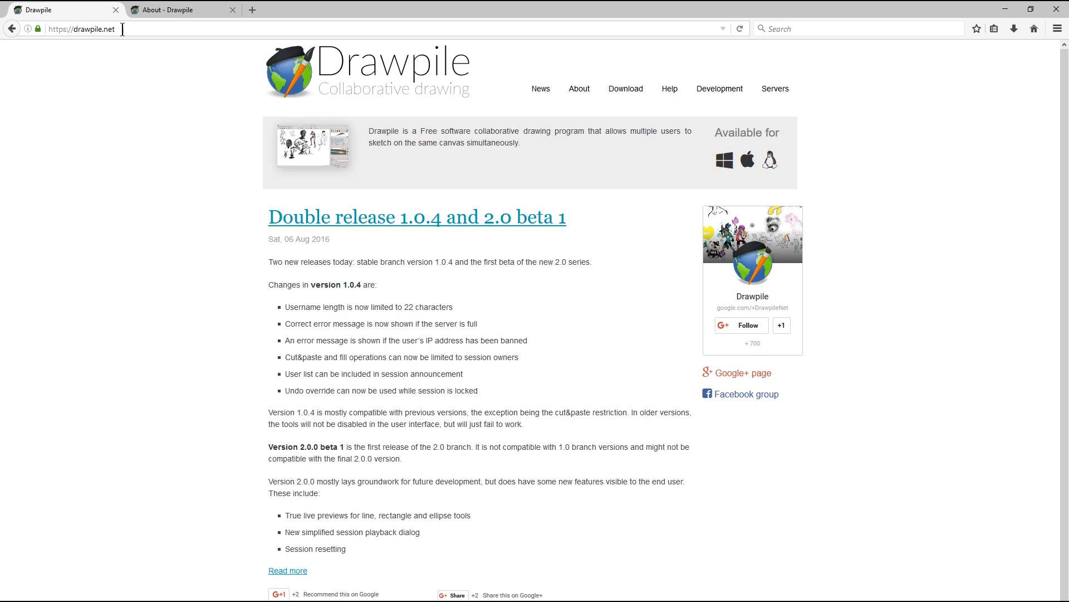
Step: Download and save the Drawpile 1.0.4 Windows installer from the Drawpile download page
click(631, 95)
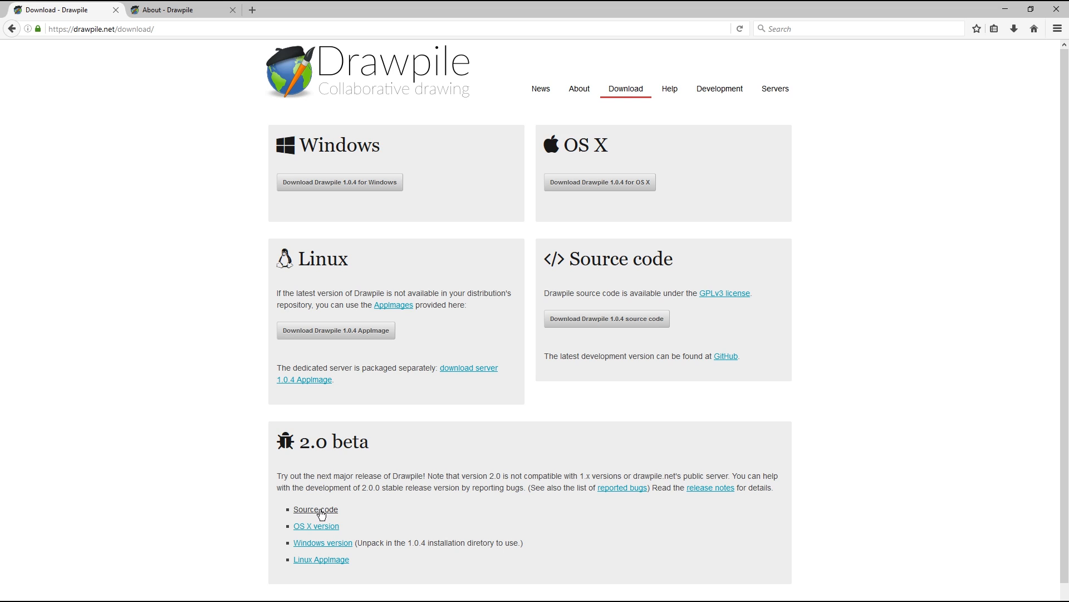
click(353, 184)
click(782, 221)
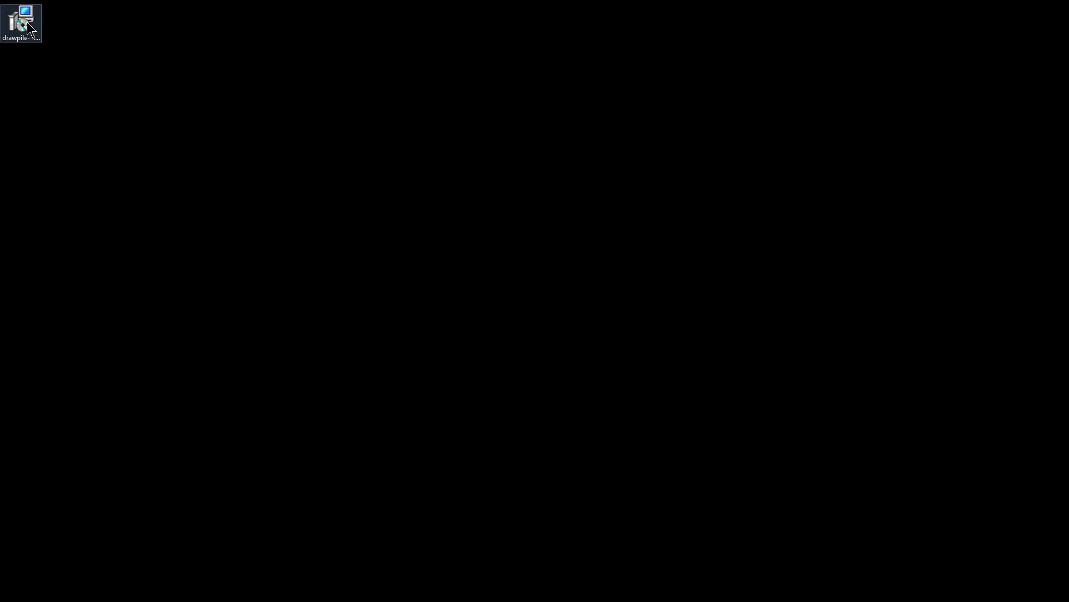
Step: Install Drawpile in English with default folders and a desktop icon, then launch it
double_click(26, 20)
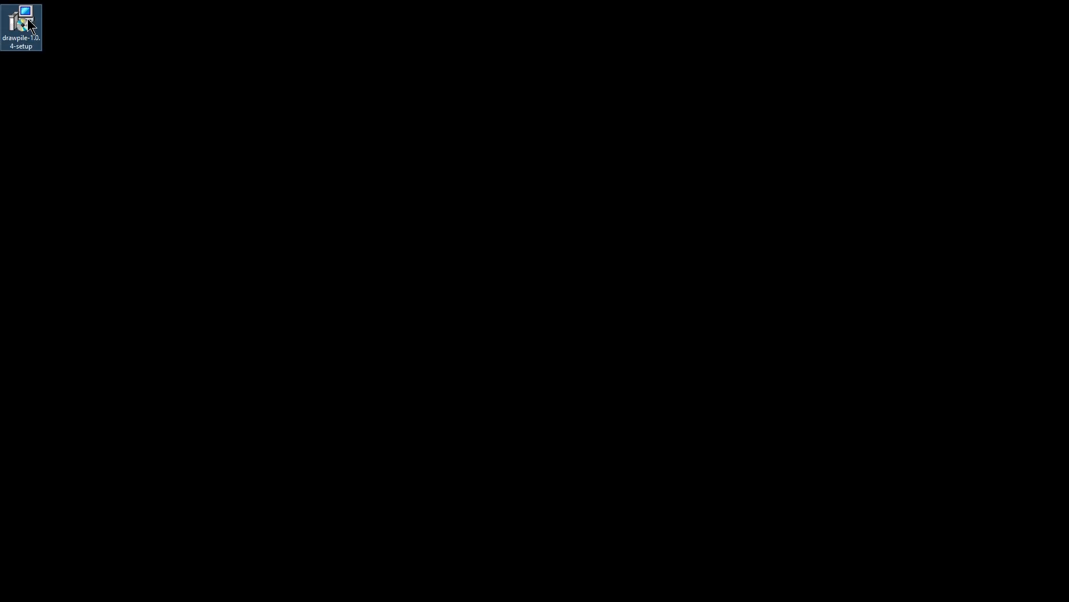
click(571, 352)
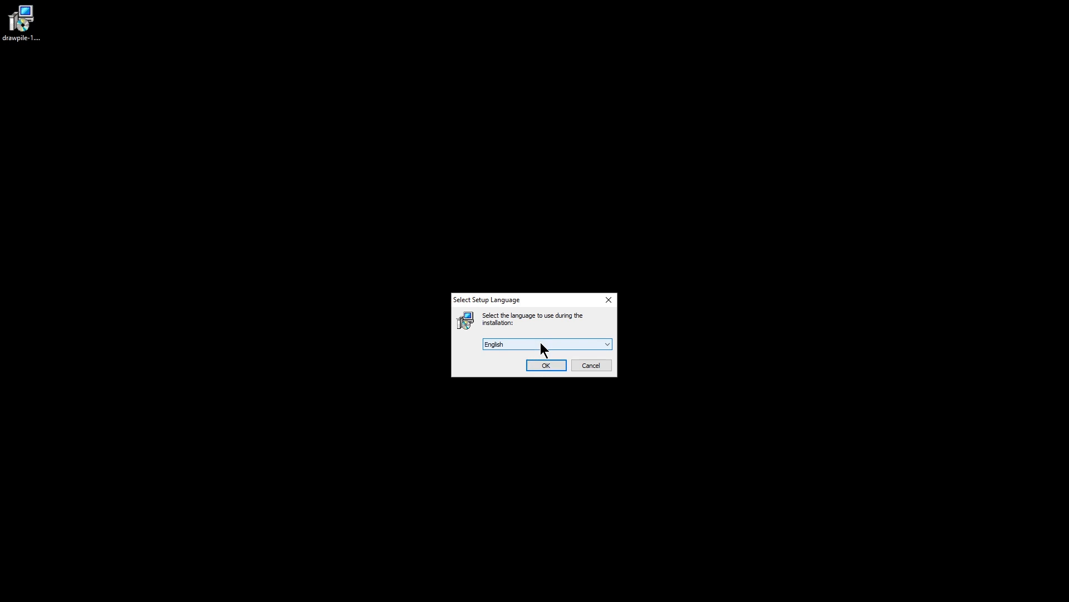
click(541, 342)
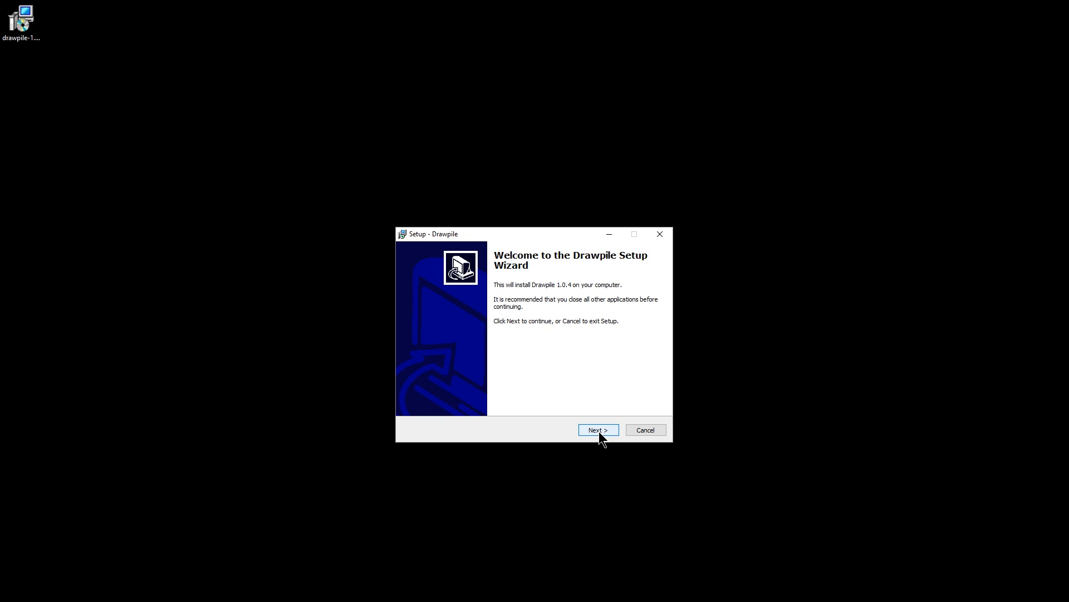
click(599, 430)
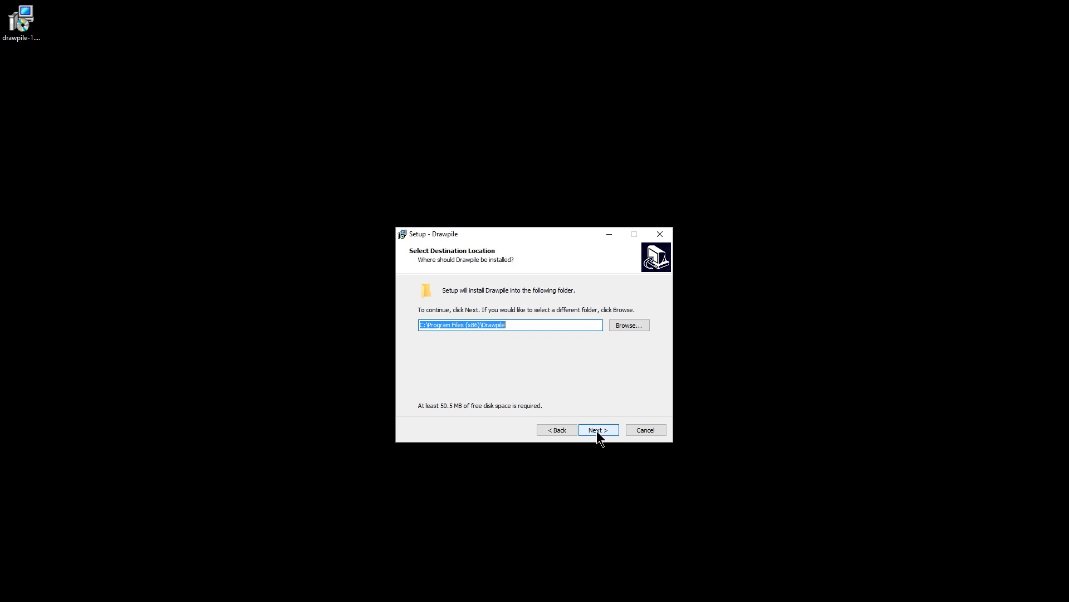
click(599, 430)
click(602, 430)
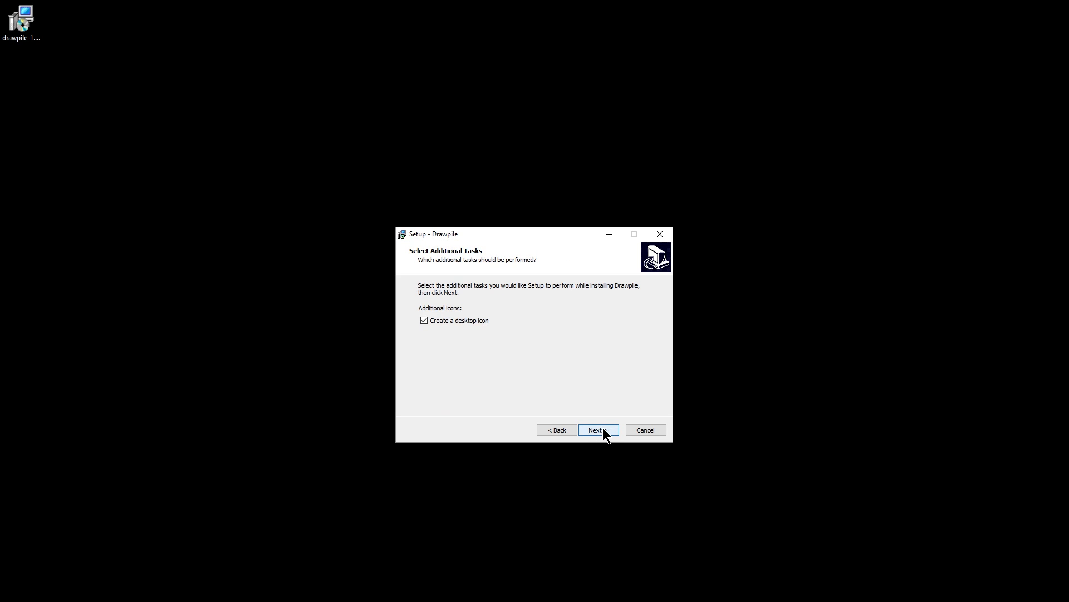
click(603, 432)
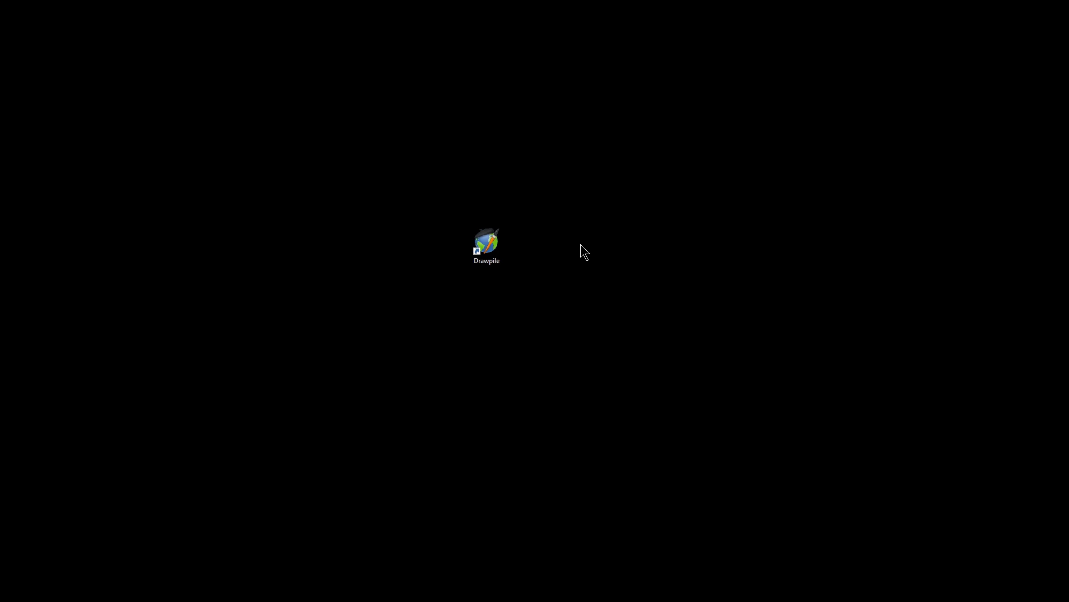
double_click(488, 248)
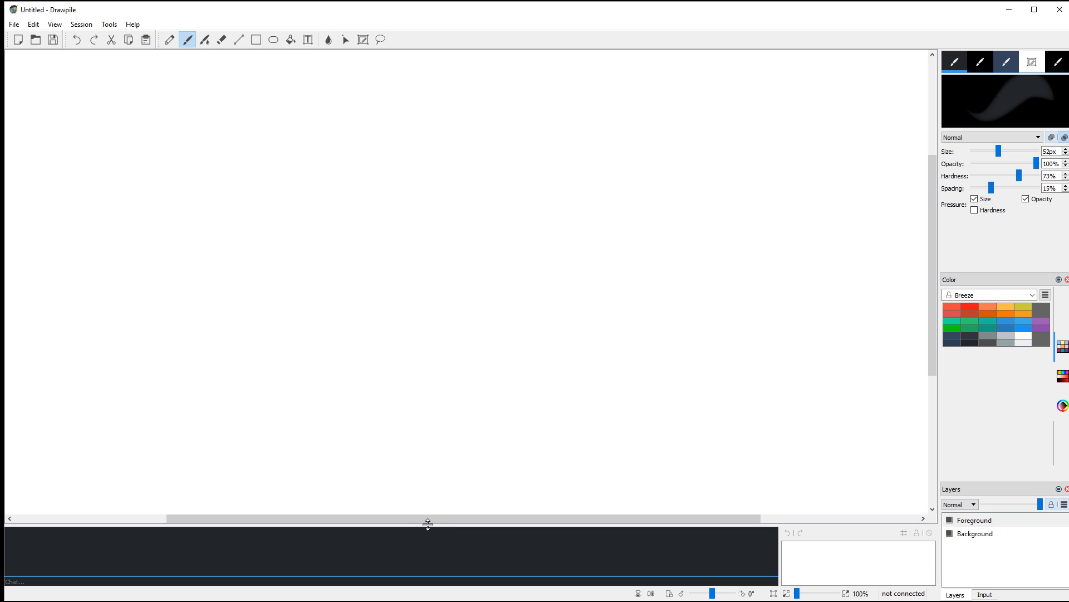
Step: Drag the chat splitter to the window bottom to hide the chat, then nudge the zoom slider
drag(429, 525, 441, 581)
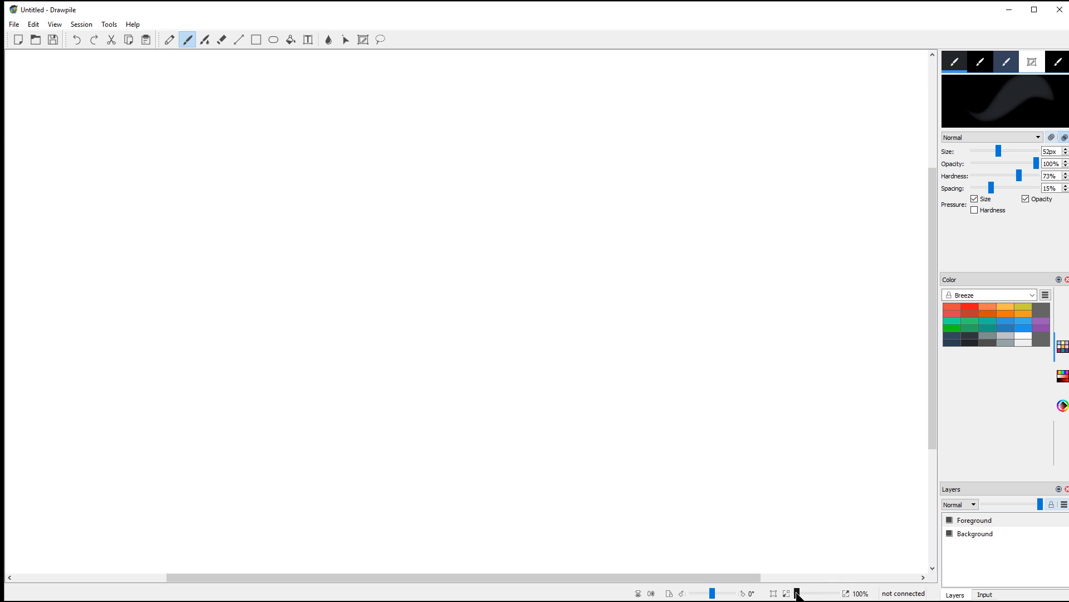
mouse_move(797, 593)
mouse_down()
mouse_move(834, 595)
mouse_move(796, 596)
mouse_up()
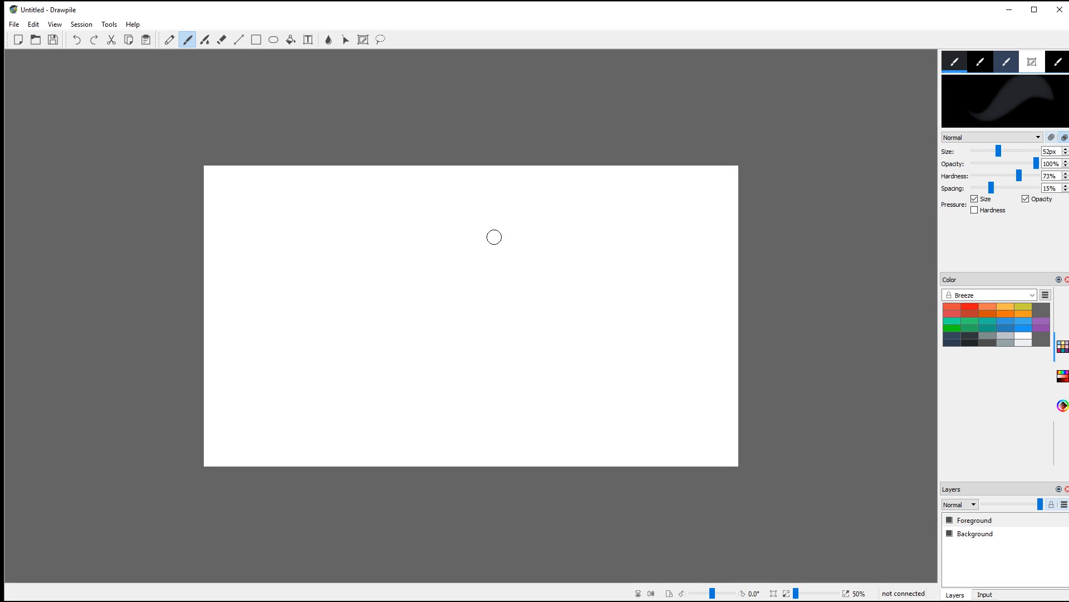
Step: Zoom the canvas in to 100% via View > Zoom, then scroll to zoom back out
click(55, 25)
mouse_move(86, 92)
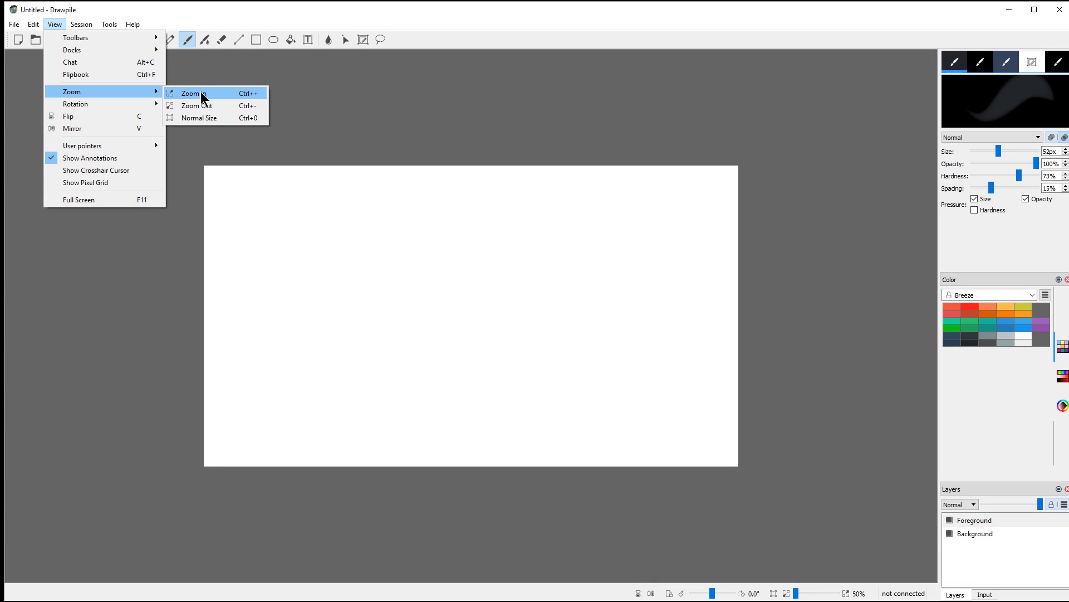
click(259, 94)
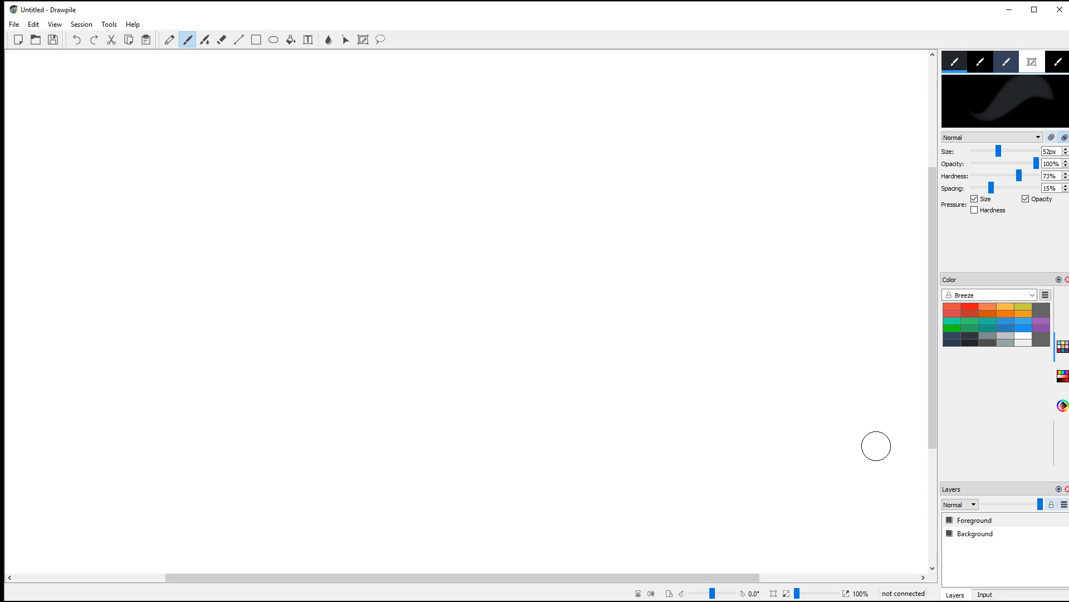
scroll(876, 445, down, 1)
Step: Rotate the view with the rotation slider, then reset the rotation to 0°
mouse_move(714, 594)
mouse_down()
mouse_move(704, 597)
mouse_move(713, 599)
mouse_up()
click(54, 25)
mouse_move(89, 105)
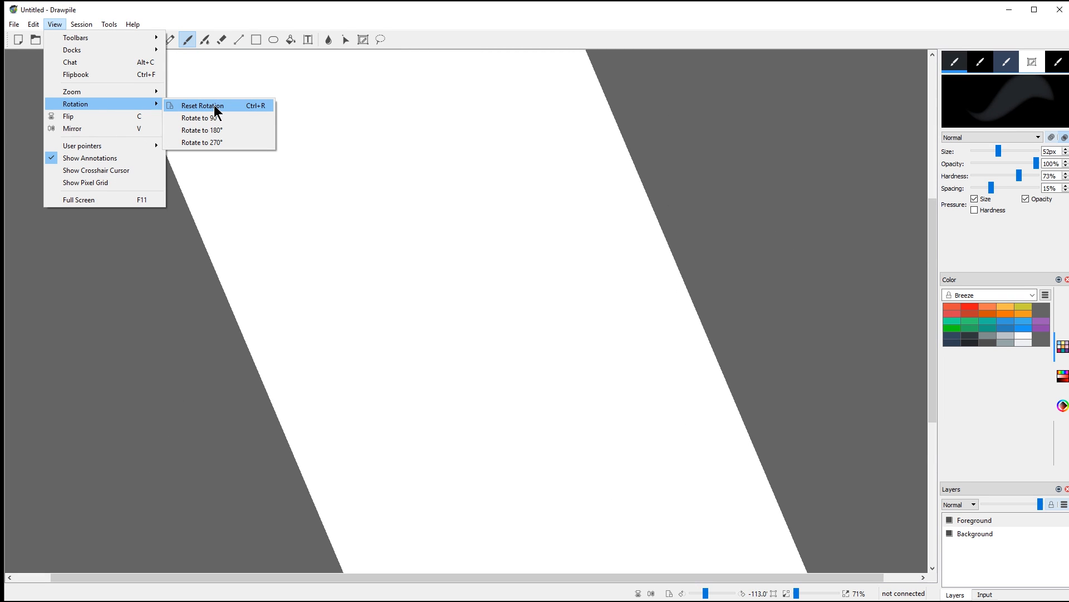
click(236, 110)
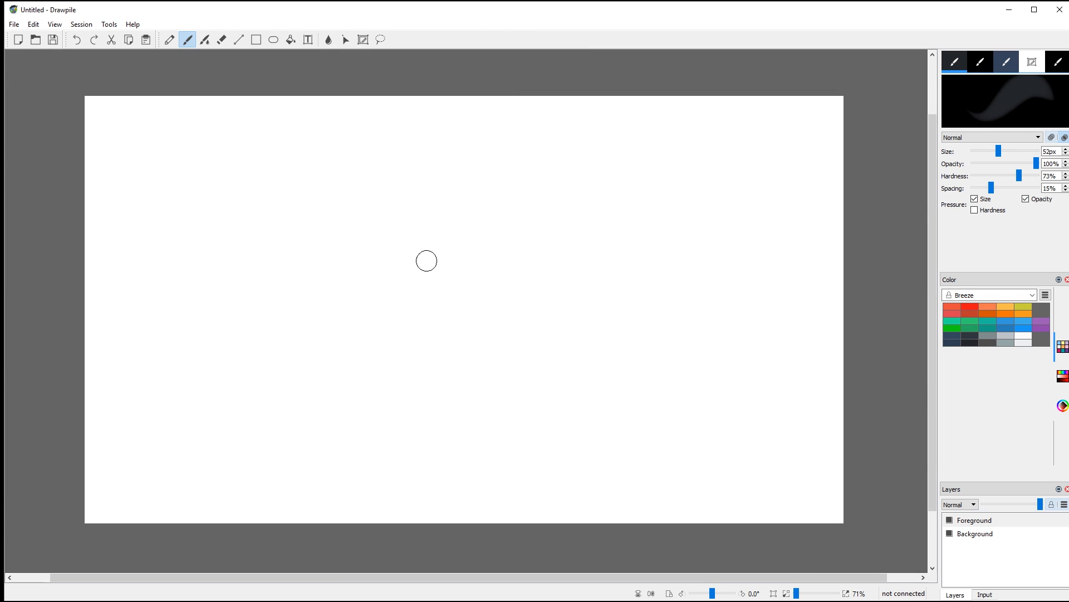
key(space)
Step: Test red strokes, enable Pressure Size and Opacity, then undo everything back to a blank canvas
mouse_move(432, 274)
mouse_down()
mouse_move(483, 223)
mouse_move(353, 282)
mouse_move(491, 279)
mouse_move(366, 241)
mouse_move(445, 273)
mouse_move(410, 293)
mouse_move(386, 265)
mouse_move(406, 262)
mouse_up()
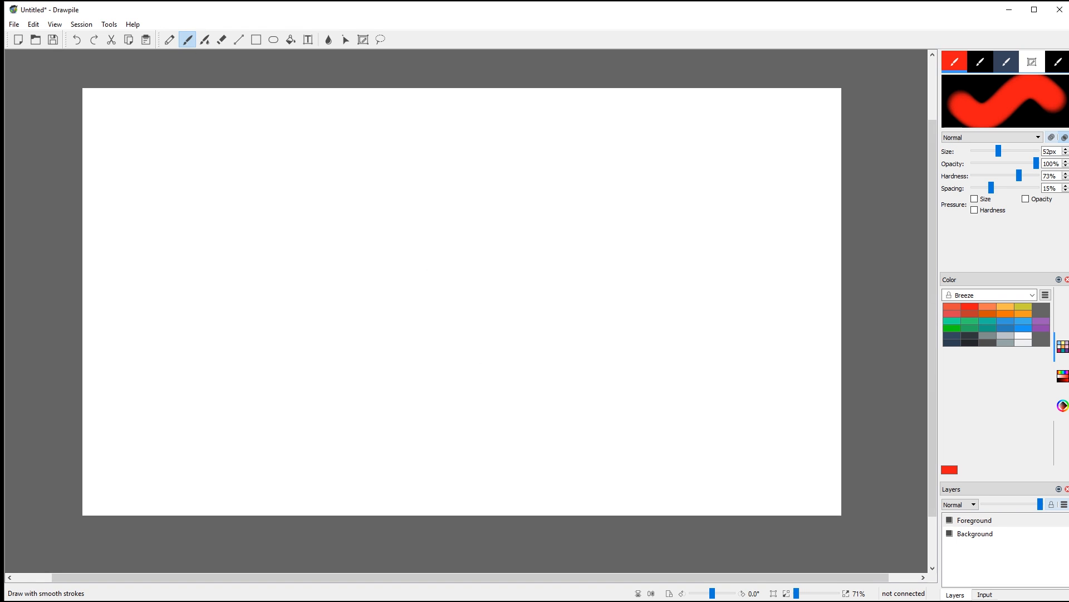
mouse_move(218, 306)
mouse_down()
mouse_move(293, 239)
mouse_move(377, 250)
mouse_move(380, 324)
mouse_move(444, 325)
mouse_move(560, 226)
mouse_move(605, 248)
mouse_move(652, 309)
mouse_move(706, 316)
mouse_up()
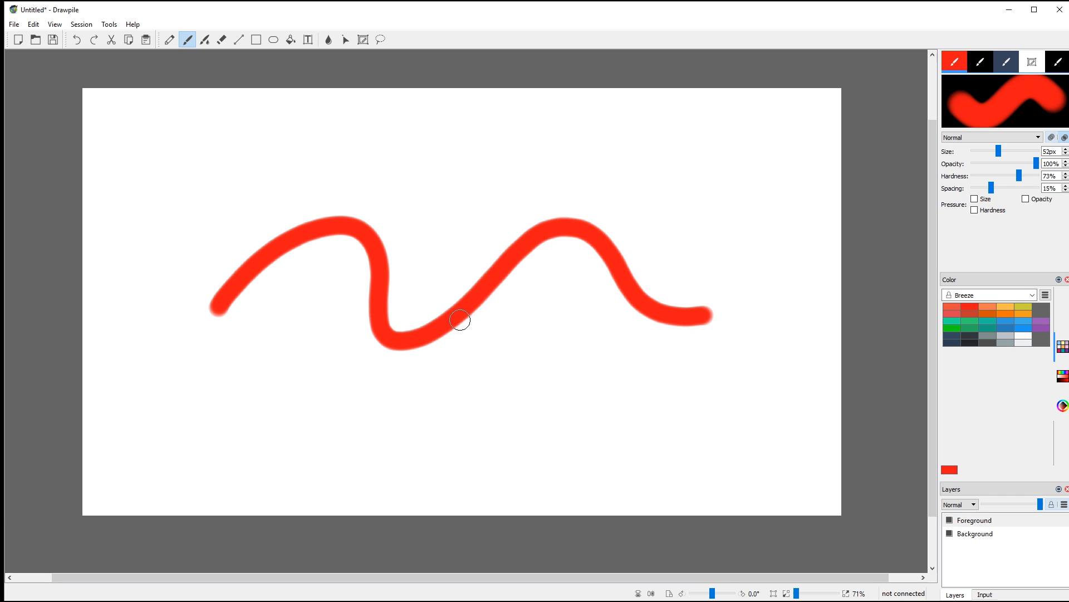
click(974, 199)
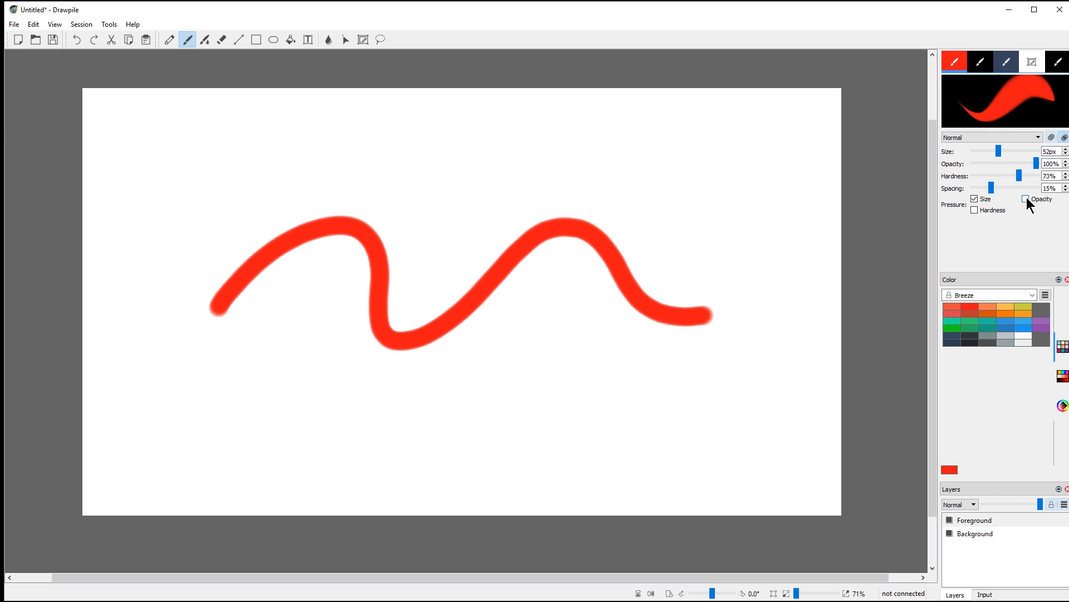
click(1026, 200)
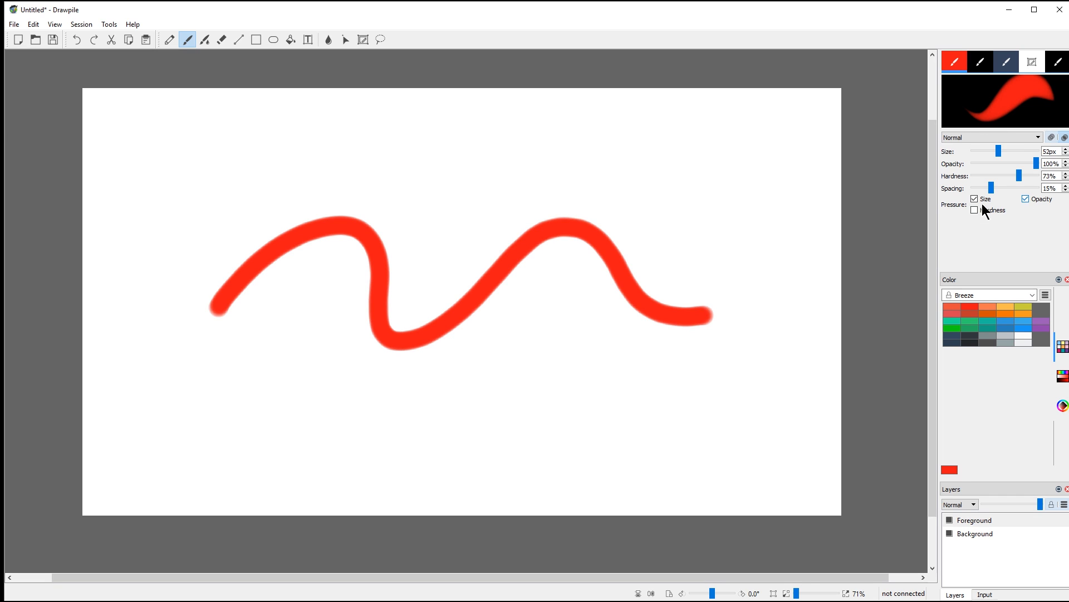
mouse_move(213, 447)
mouse_down()
mouse_move(293, 403)
mouse_move(381, 445)
mouse_move(433, 399)
mouse_move(474, 413)
mouse_move(500, 445)
mouse_move(544, 404)
mouse_move(557, 449)
mouse_move(585, 407)
mouse_move(613, 434)
mouse_move(649, 429)
mouse_move(692, 394)
mouse_move(720, 446)
mouse_move(736, 393)
mouse_move(775, 338)
mouse_move(745, 290)
mouse_move(736, 157)
mouse_move(631, 172)
mouse_move(673, 148)
mouse_move(609, 159)
mouse_move(618, 143)
mouse_move(555, 170)
mouse_move(600, 135)
mouse_move(533, 172)
mouse_move(561, 138)
mouse_move(509, 164)
mouse_move(498, 137)
mouse_move(409, 151)
mouse_move(370, 167)
mouse_up()
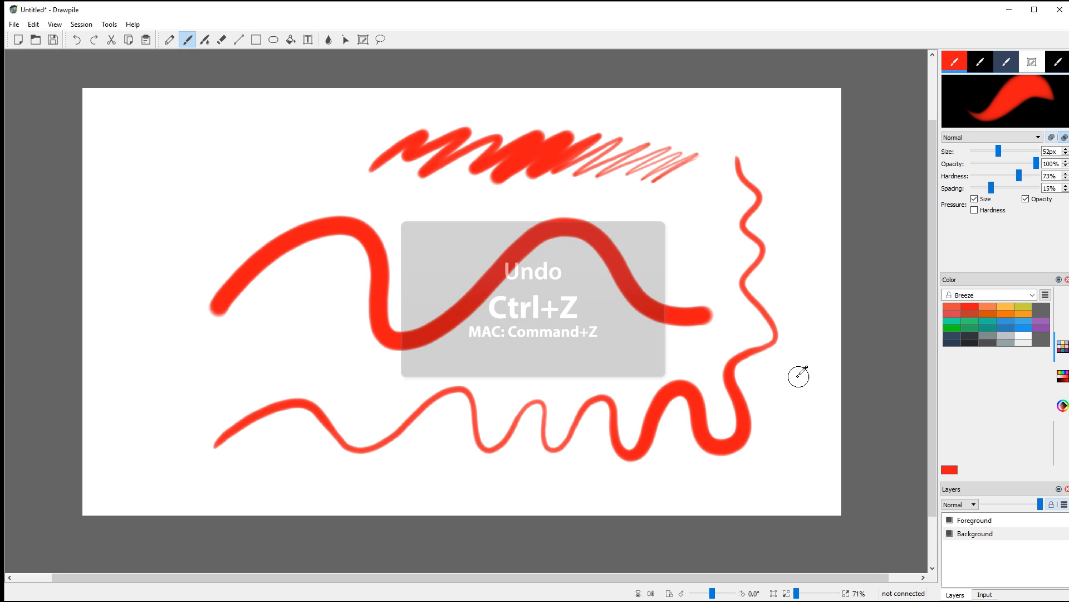
key(ctrl+z)
key(ctrl+z)
key(ctrl+z)
key(ctrl+z)
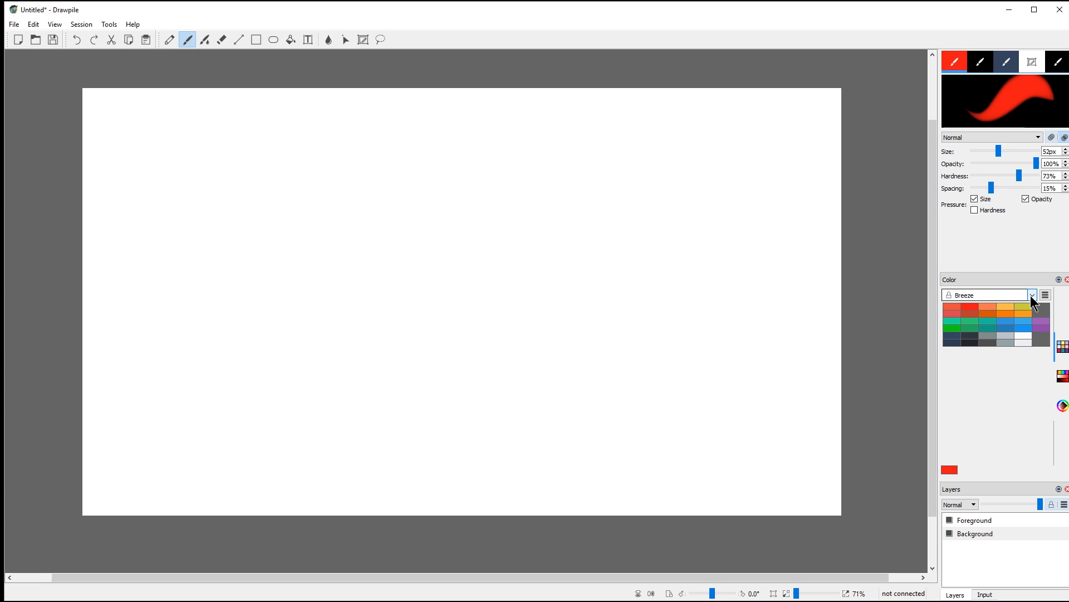
Step: Switch the palette to Grayscale and back to Breeze, show the colour wheel, and shrink the brush to 25px
click(1032, 295)
click(982, 323)
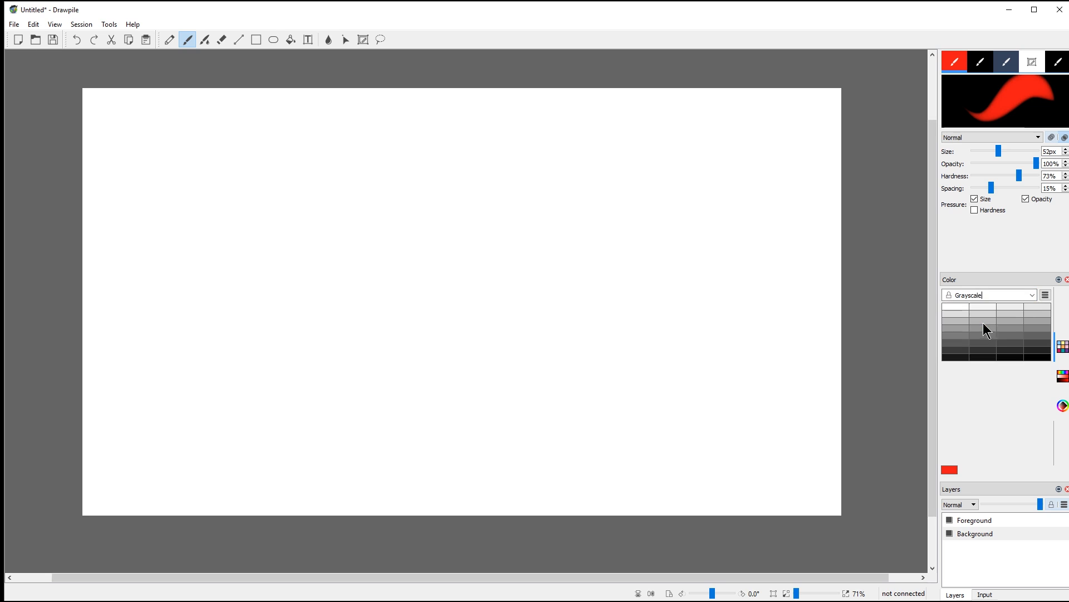
click(1033, 295)
click(1018, 306)
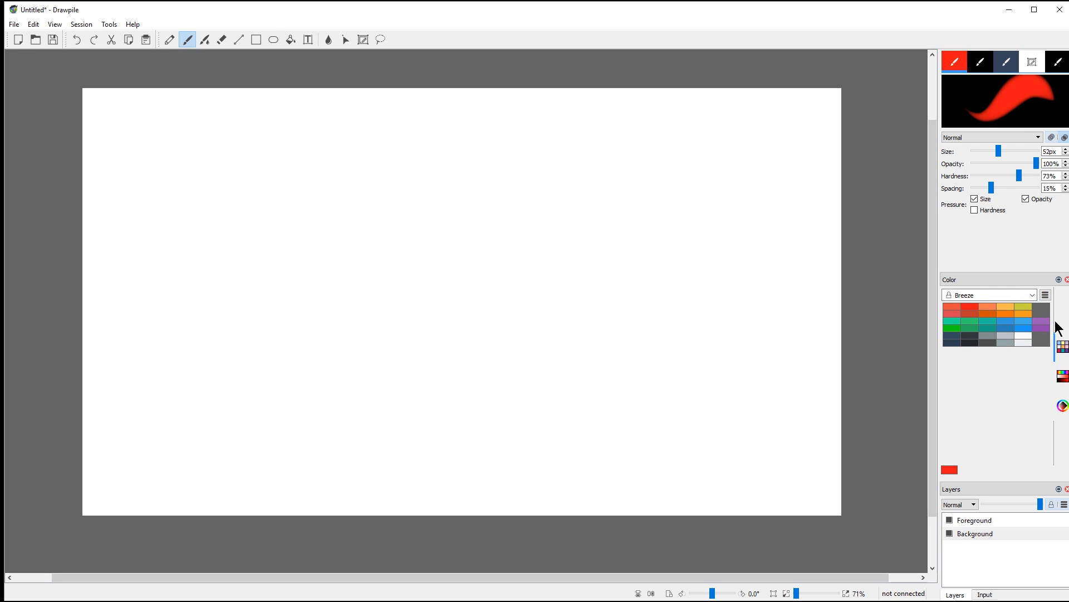
click(1062, 406)
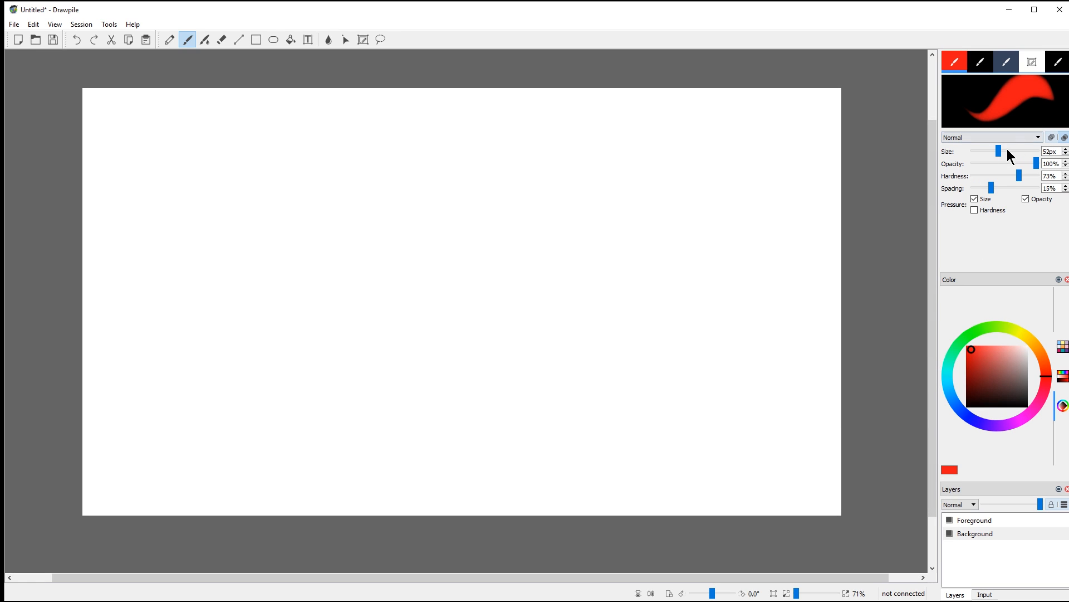
mouse_move(998, 151)
mouse_down()
mouse_move(982, 153)
mouse_move(1025, 165)
mouse_move(981, 164)
mouse_move(1034, 175)
mouse_move(978, 176)
mouse_move(1023, 176)
mouse_move(974, 191)
mouse_move(1039, 189)
mouse_up()
Step: Paint red test strokes, dropping spacing to 1% for smooth lines, then a thick blue stroke
mouse_move(274, 359)
mouse_down()
mouse_move(396, 298)
mouse_move(600, 272)
mouse_move(256, 298)
mouse_move(464, 218)
mouse_move(598, 192)
mouse_up()
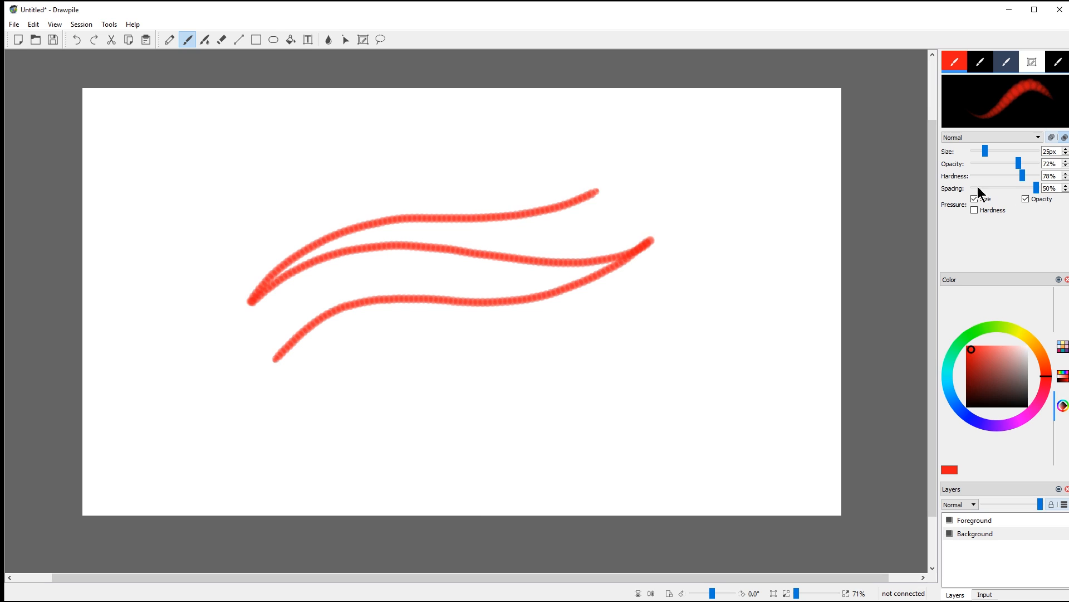
drag(1037, 188, 954, 207)
mouse_move(703, 254)
mouse_down()
mouse_move(596, 332)
mouse_move(341, 382)
mouse_move(294, 437)
mouse_up()
drag(339, 437, 697, 351)
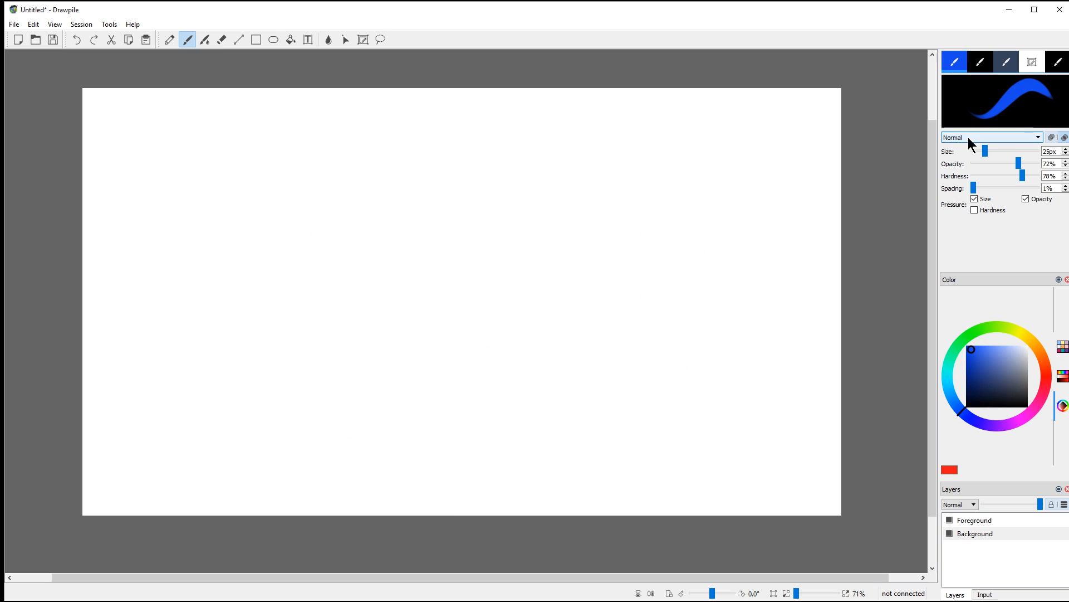
mouse_move(331, 328)
mouse_down()
mouse_move(557, 231)
mouse_move(574, 228)
mouse_move(355, 328)
mouse_move(565, 236)
mouse_move(360, 334)
mouse_move(593, 239)
mouse_up()
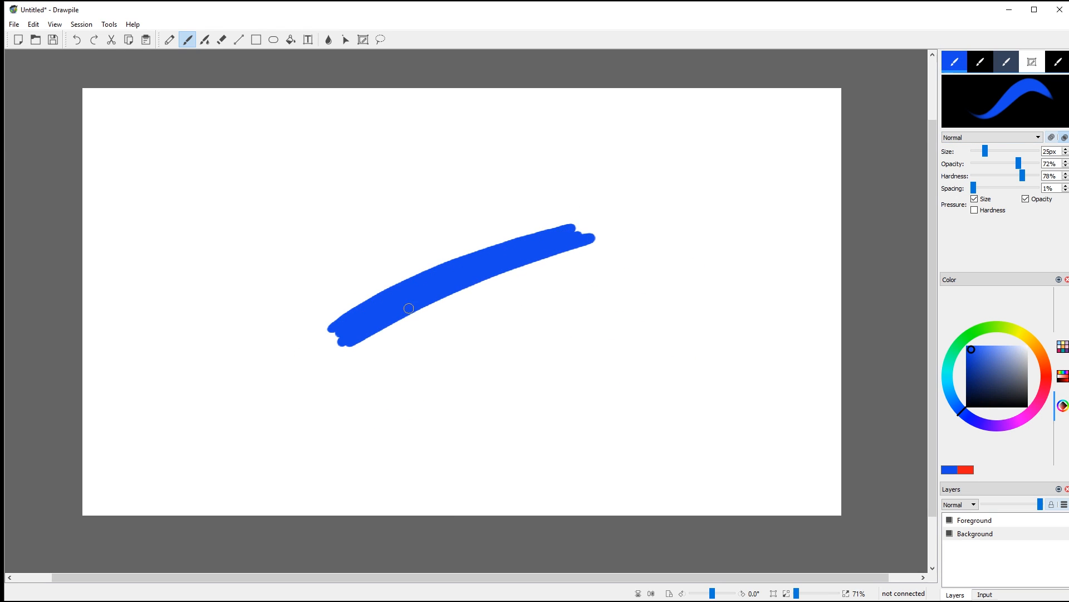
Step: Set Multiply blending and paint a bright yellow scribble across the blue stroke
click(970, 138)
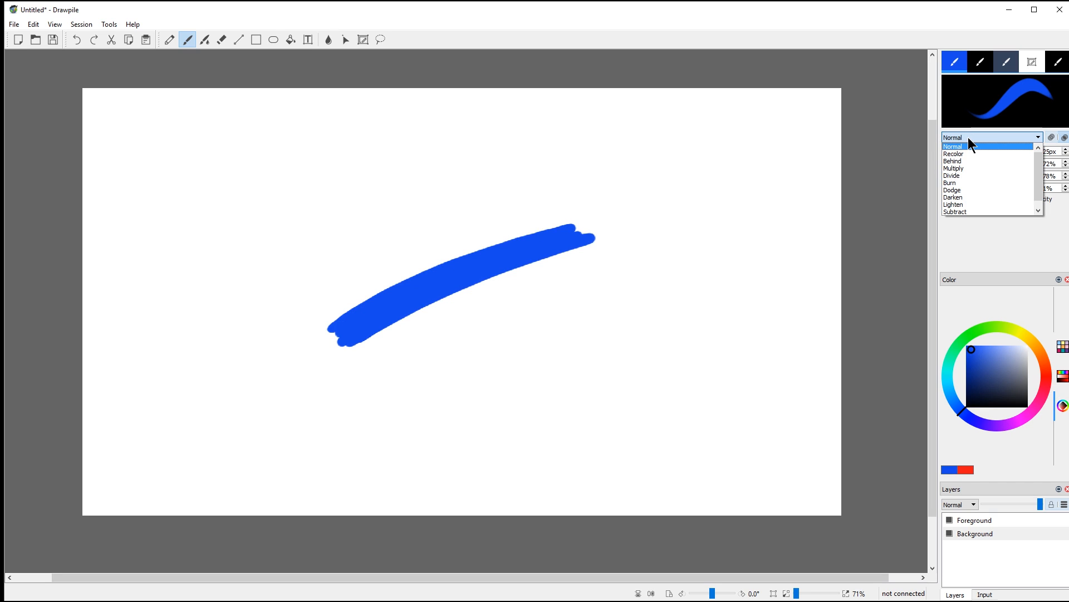
click(959, 168)
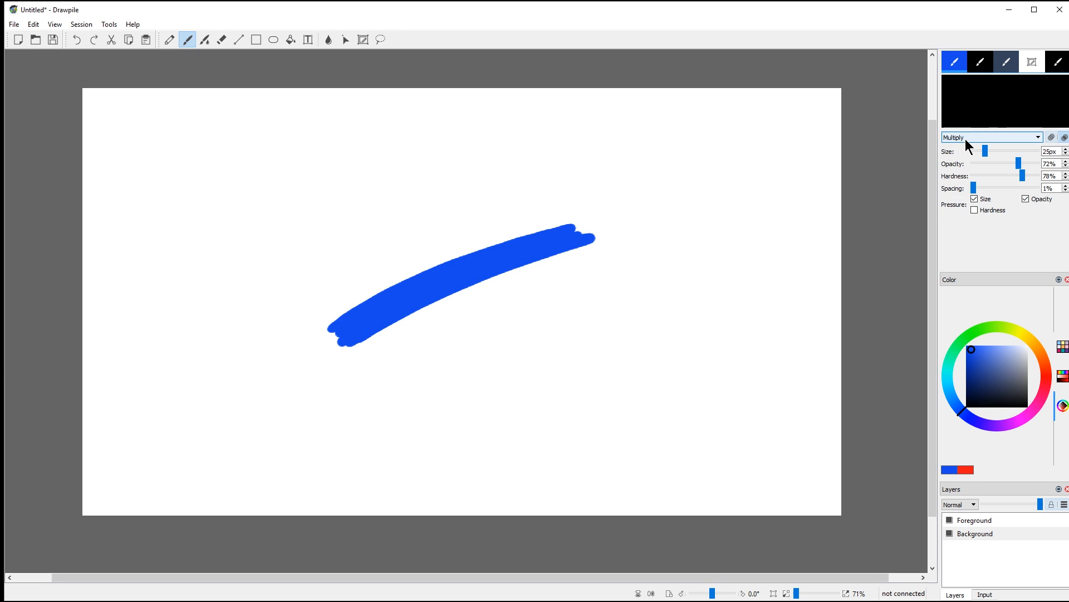
click(1028, 337)
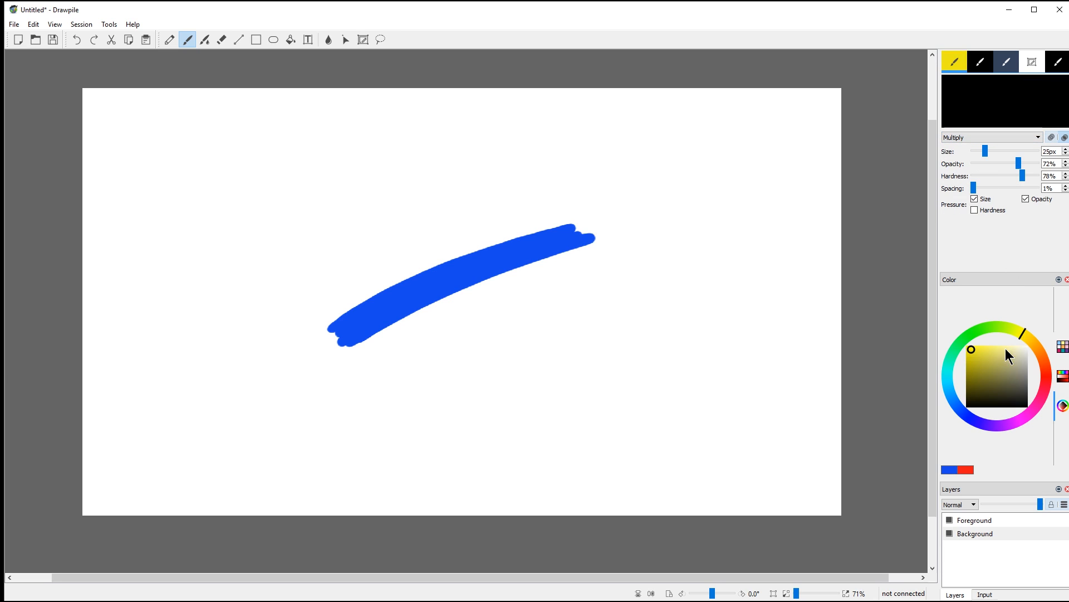
click(966, 345)
mouse_move(416, 243)
mouse_down()
mouse_move(457, 211)
mouse_move(424, 249)
mouse_move(472, 221)
mouse_move(464, 233)
mouse_move(522, 213)
mouse_move(479, 248)
mouse_move(525, 244)
mouse_move(489, 270)
mouse_move(526, 267)
mouse_move(513, 296)
mouse_move(556, 295)
mouse_move(554, 310)
mouse_move(571, 311)
mouse_move(564, 328)
mouse_move(595, 333)
mouse_up()
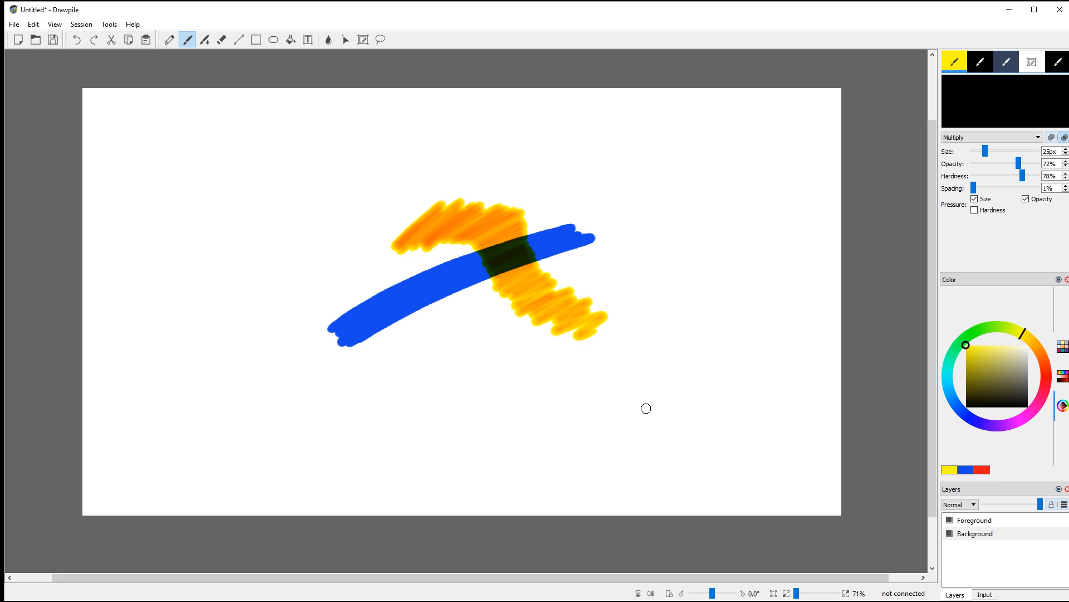
click(967, 138)
Step: Return to Normal blending and scribble solid yellow over the blue stroke's left end
click(964, 147)
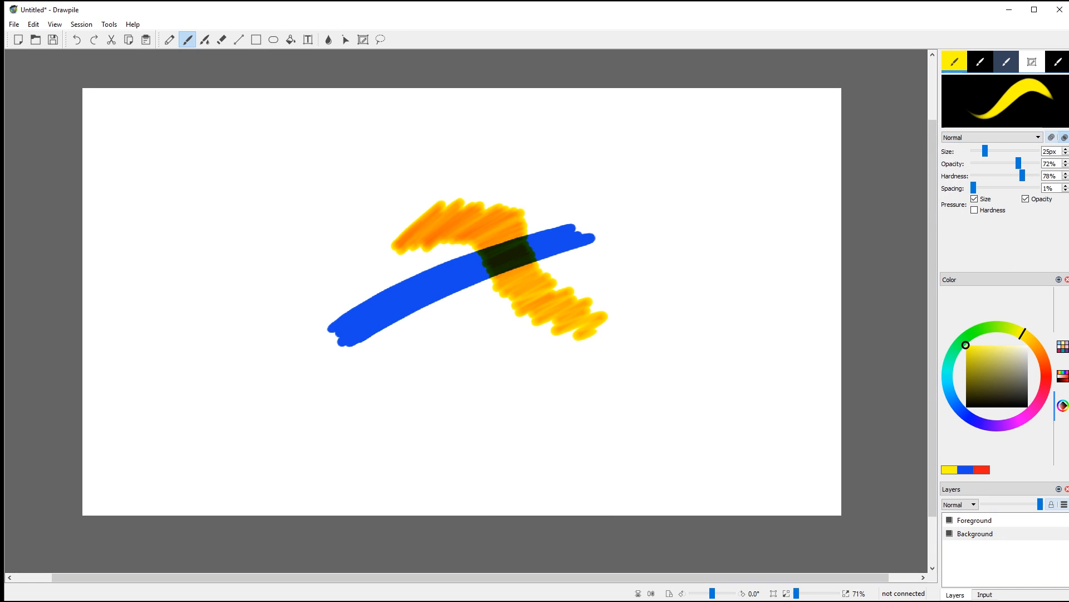
mouse_move(348, 274)
mouse_down()
mouse_move(399, 266)
mouse_move(417, 316)
mouse_move(458, 339)
mouse_move(451, 390)
mouse_move(517, 376)
mouse_up()
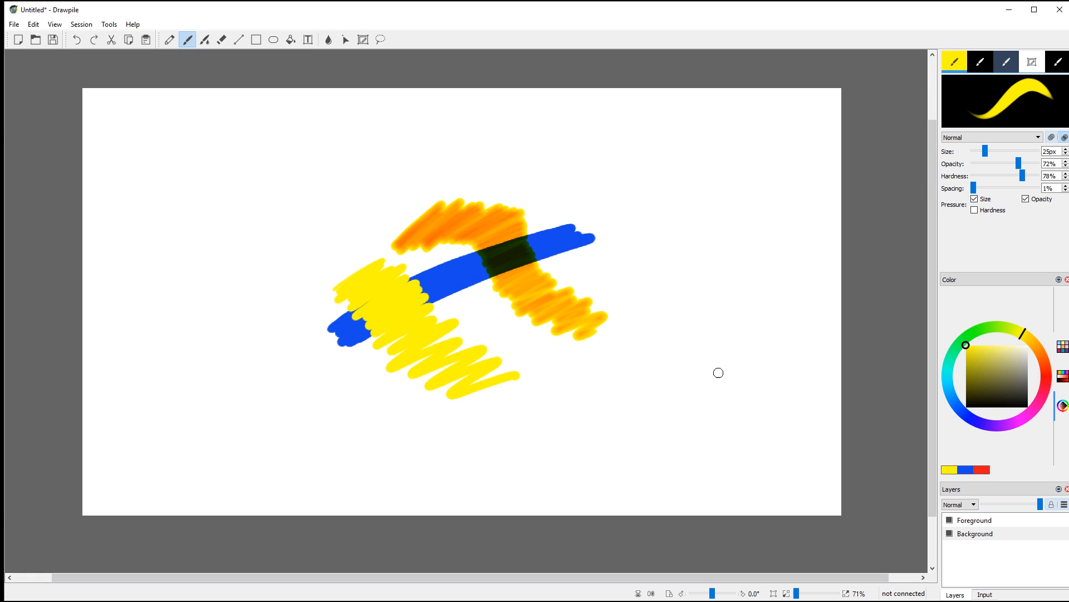
click(964, 137)
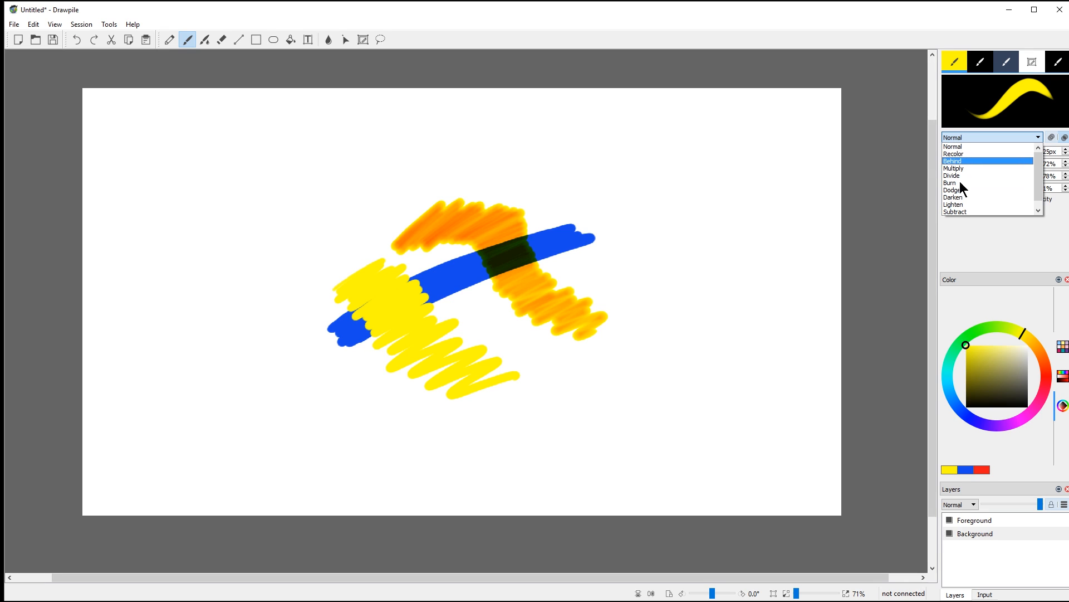
click(965, 147)
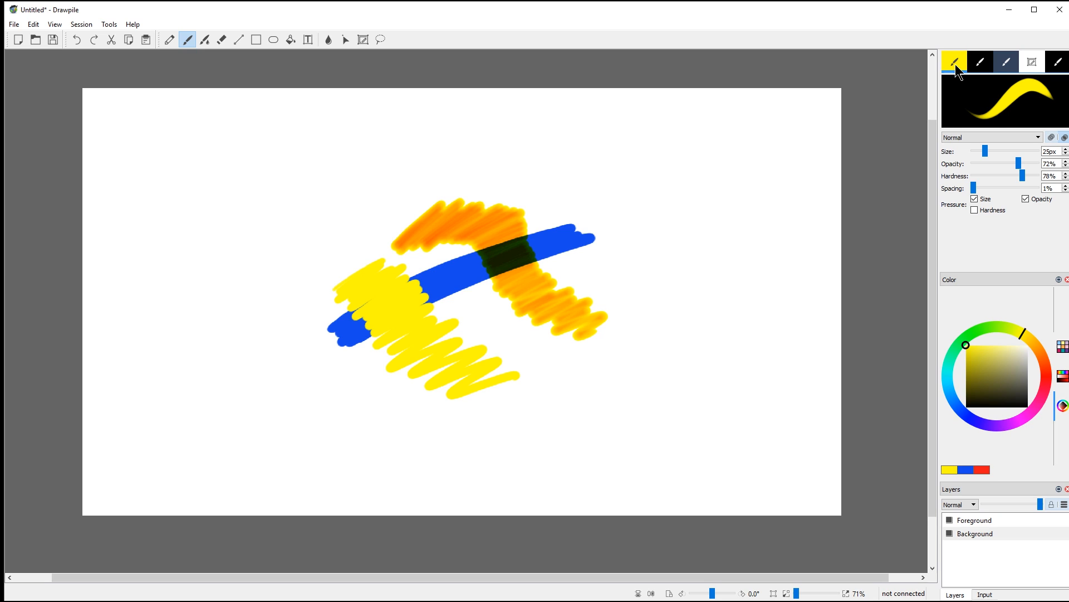
Step: Draw a black zigzag with the soft black brush, then paint a 128px soft black patch over its top
click(982, 62)
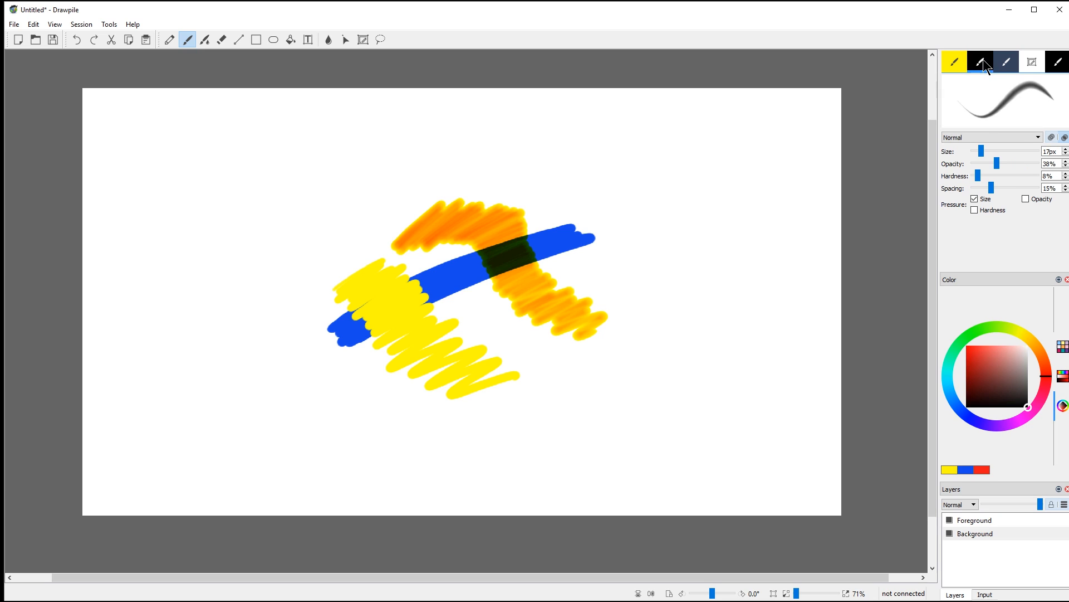
mouse_move(717, 159)
mouse_down()
mouse_move(752, 170)
mouse_move(655, 277)
mouse_move(690, 337)
mouse_move(644, 376)
mouse_move(677, 375)
mouse_up()
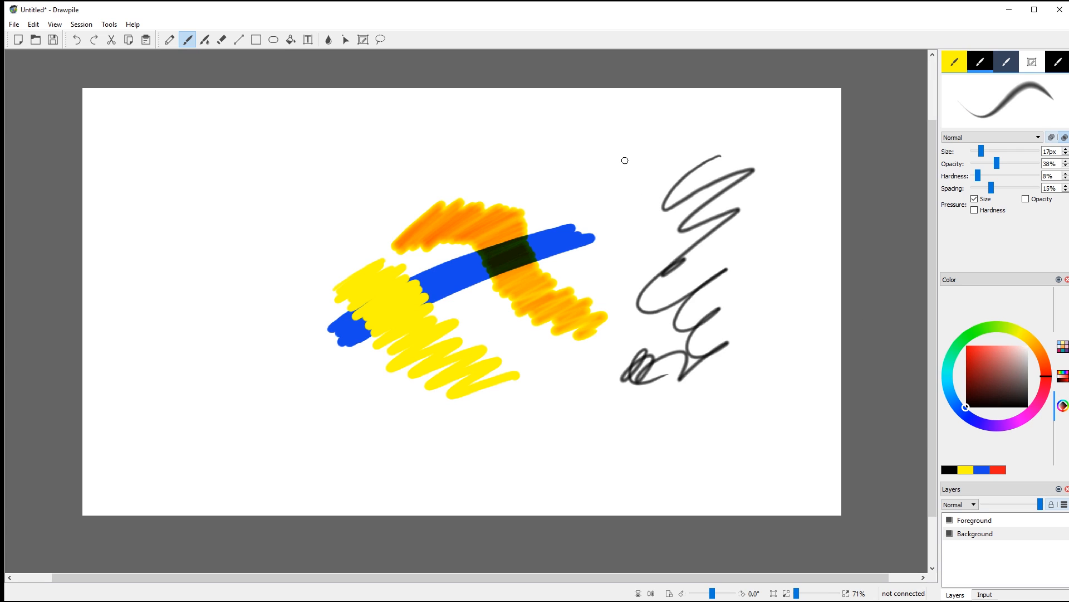
key(bracketright)
key(bracketright)
key(bracketright)
key(bracketright)
key(bracketright)
key(bracketright)
key(bracketright)
key(bracketright)
key(bracketright)
key(bracketright)
key(bracketright)
key(bracketright)
key(bracketright)
key(bracketright)
key(bracketright)
key(bracketright)
key(bracketright)
key(bracketright)
key(bracketright)
key(bracketright)
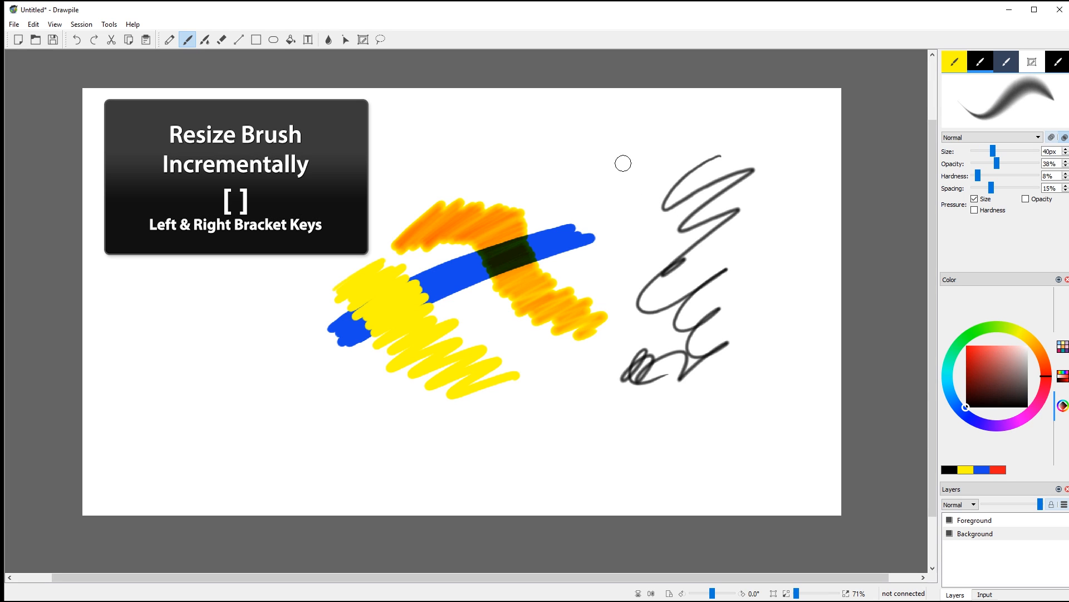
key(bracketright)
key(bracketright)
key(bracketright)
key(bracketright)
key(bracketright)
key(bracketright)
key(bracketright)
key(bracketright)
key(bracketright)
key(bracketright)
key(bracketright)
key(bracketright)
key(bracketright)
key(bracketright)
key(bracketright)
key(bracketright)
key(bracketright)
key(bracketright)
key(bracketright)
key(bracketright)
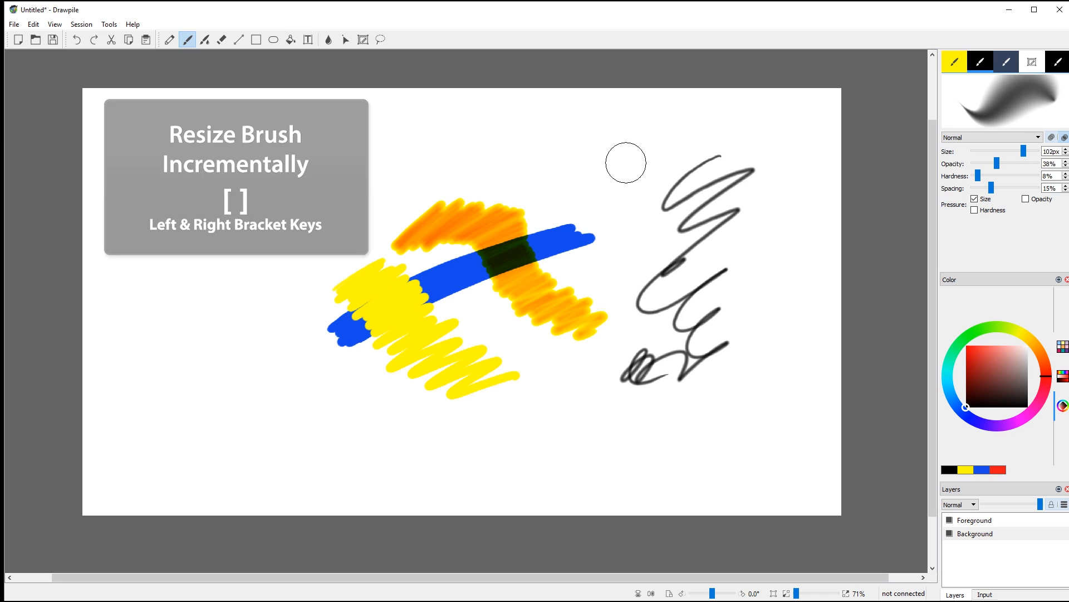
drag(1025, 153, 1037, 155)
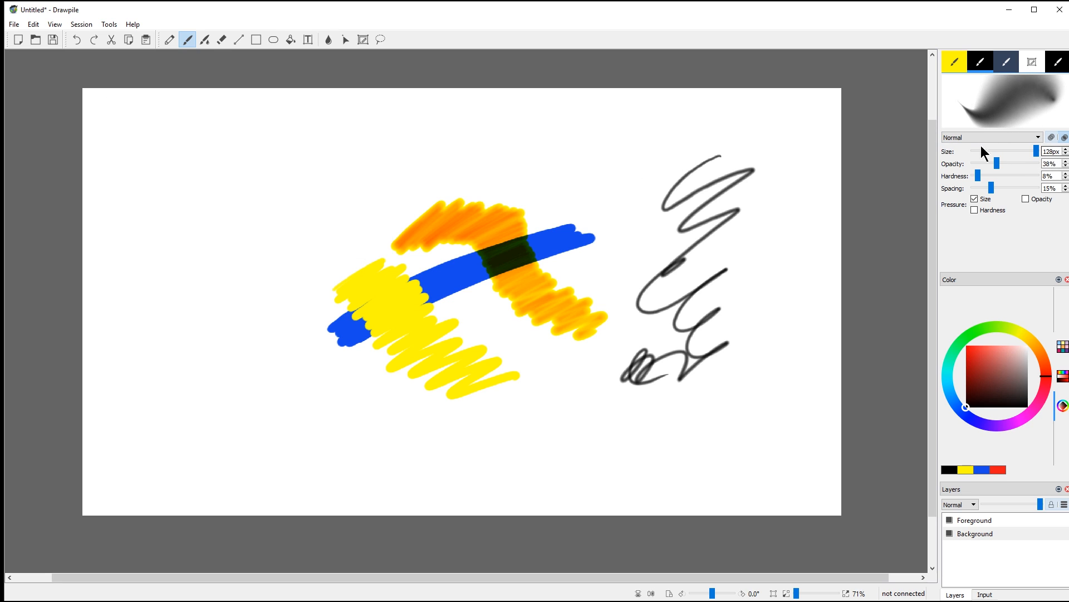
mouse_move(663, 119)
mouse_down()
mouse_move(694, 123)
mouse_move(640, 191)
mouse_move(649, 215)
mouse_move(692, 233)
mouse_move(728, 226)
mouse_move(679, 279)
mouse_up()
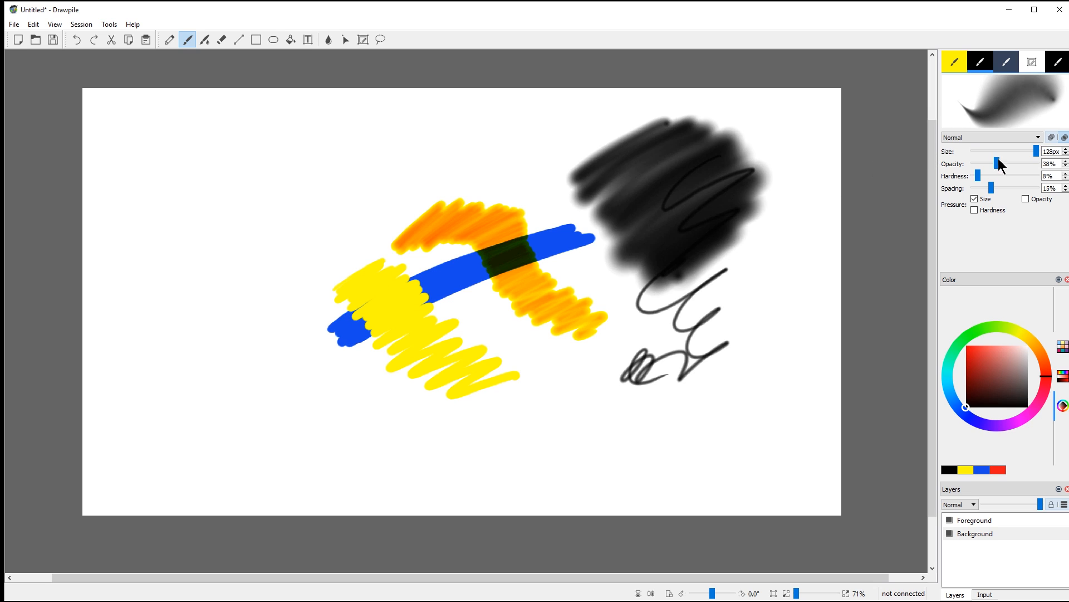
Step: At 5% opacity, paint a faint grey haze below the patch and faint red over it
drag(997, 163, 977, 165)
mouse_move(750, 281)
mouse_down()
mouse_move(701, 332)
mouse_move(739, 325)
mouse_move(777, 367)
mouse_move(761, 294)
mouse_move(725, 322)
mouse_move(760, 343)
mouse_move(735, 406)
mouse_up()
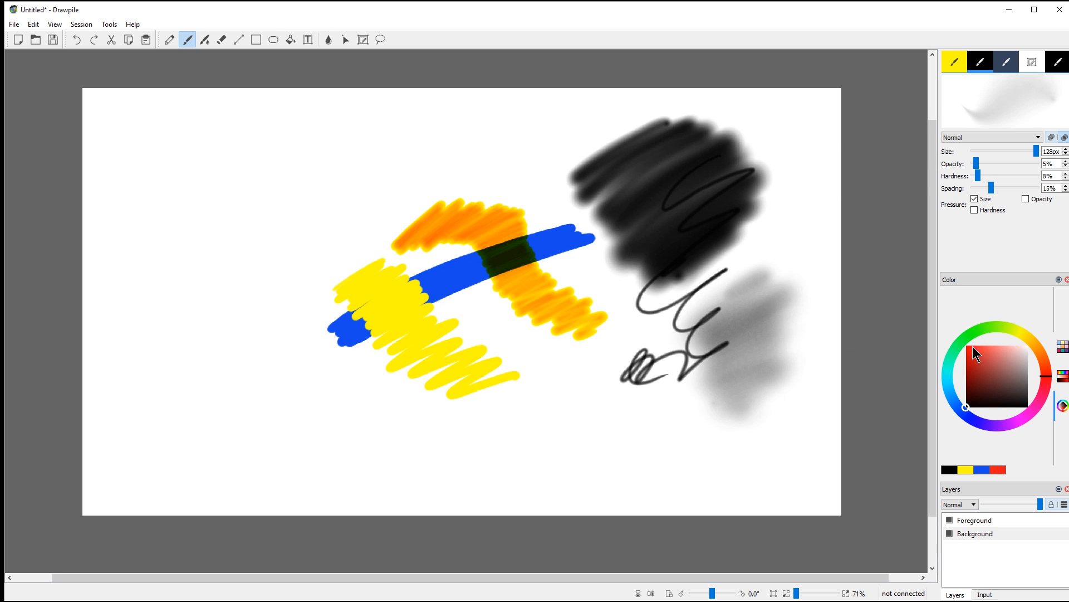
click(965, 345)
mouse_move(763, 279)
mouse_down()
mouse_move(694, 340)
mouse_move(783, 303)
mouse_move(699, 175)
mouse_move(668, 271)
mouse_move(696, 212)
mouse_up()
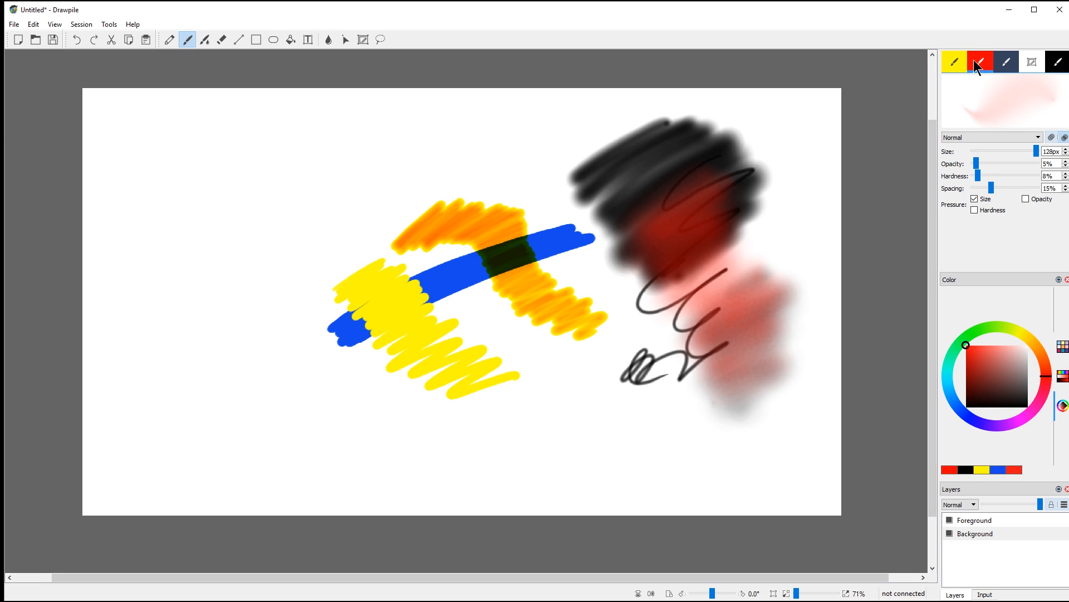
Step: Select the Watercolor brush and paint green strokes along the top and over the yellow-blue area
click(956, 62)
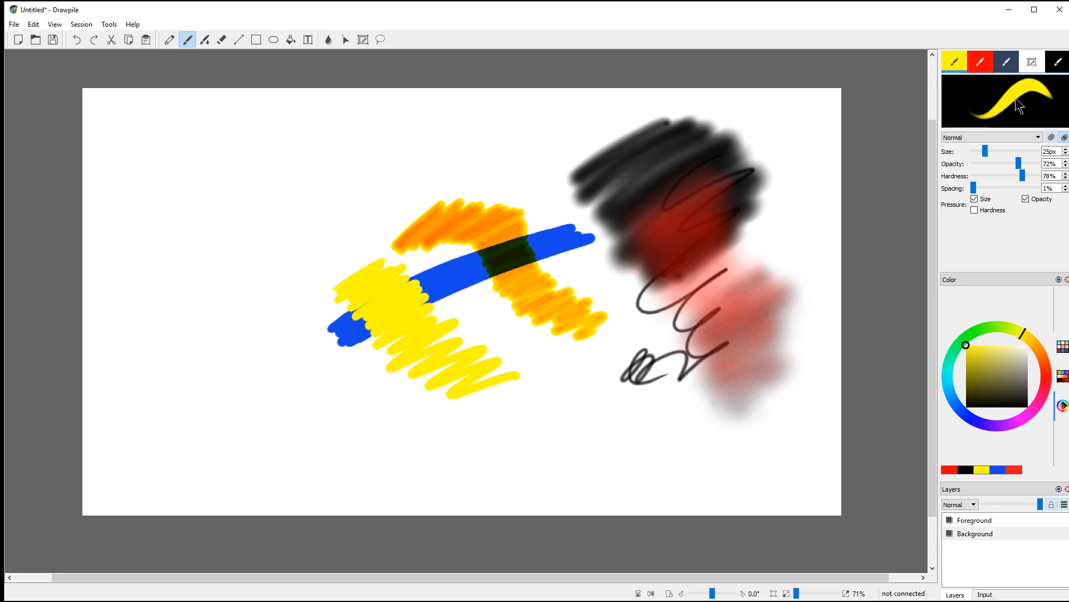
click(1009, 61)
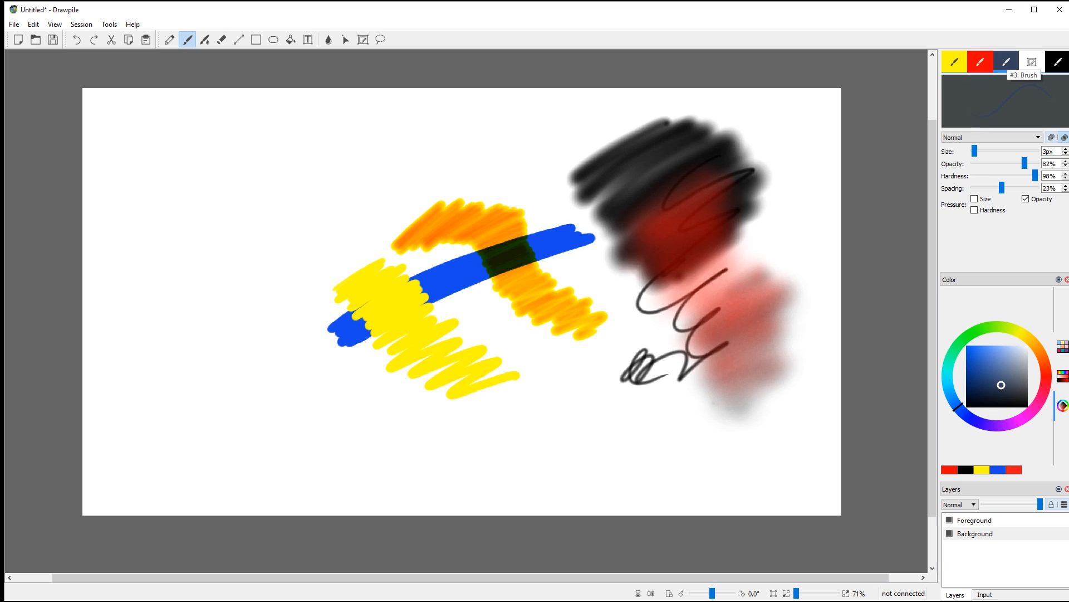
click(207, 41)
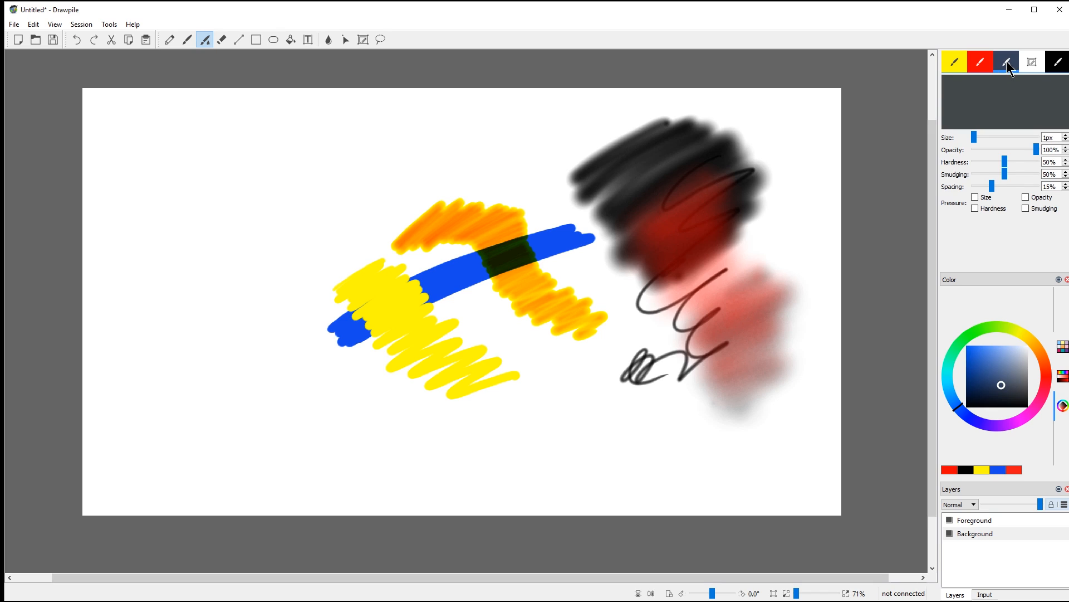
mouse_move(493, 127)
mouse_down()
mouse_move(479, 153)
mouse_move(439, 167)
mouse_move(482, 174)
mouse_move(467, 179)
mouse_move(525, 149)
mouse_move(538, 173)
mouse_move(452, 140)
mouse_move(395, 164)
mouse_move(396, 145)
mouse_move(352, 131)
mouse_move(316, 164)
mouse_up()
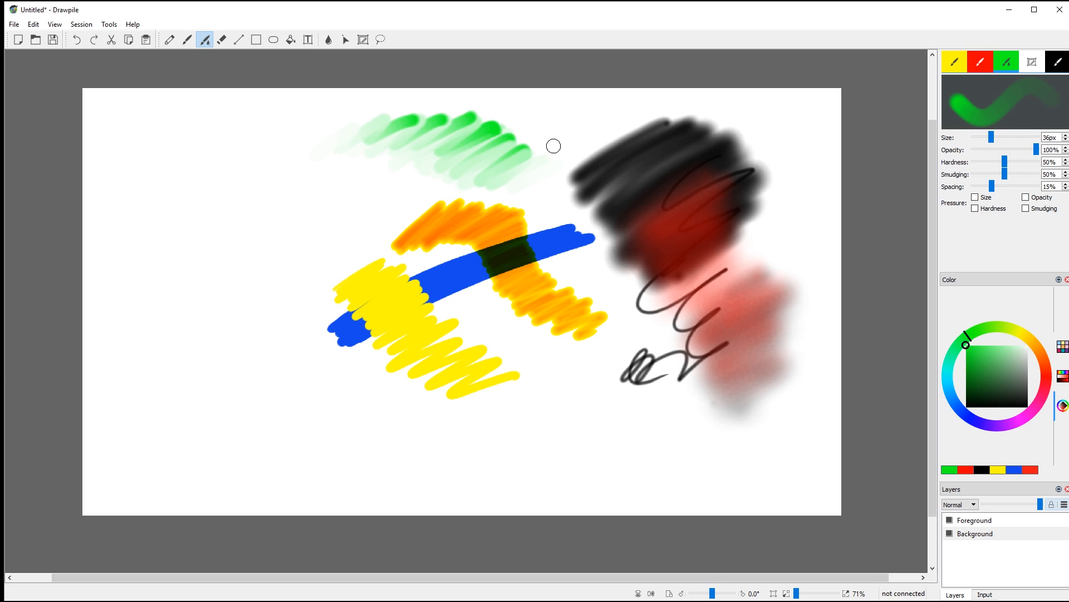
mouse_move(378, 251)
mouse_down()
mouse_move(395, 268)
mouse_move(352, 273)
mouse_move(381, 291)
mouse_move(377, 250)
mouse_move(382, 302)
mouse_move(411, 348)
mouse_move(390, 281)
mouse_move(443, 368)
mouse_move(396, 271)
mouse_move(446, 361)
mouse_move(401, 272)
mouse_move(465, 341)
mouse_move(452, 334)
mouse_move(442, 346)
mouse_move(489, 342)
mouse_move(460, 357)
mouse_move(477, 303)
mouse_move(481, 337)
mouse_move(499, 296)
mouse_move(497, 337)
mouse_move(493, 287)
mouse_move(449, 326)
mouse_move(469, 275)
mouse_move(469, 299)
mouse_move(498, 268)
mouse_move(500, 297)
mouse_move(512, 297)
mouse_move(522, 327)
mouse_move(539, 297)
mouse_move(528, 335)
mouse_move(536, 269)
mouse_move(525, 279)
mouse_move(542, 240)
mouse_move(566, 296)
mouse_up()
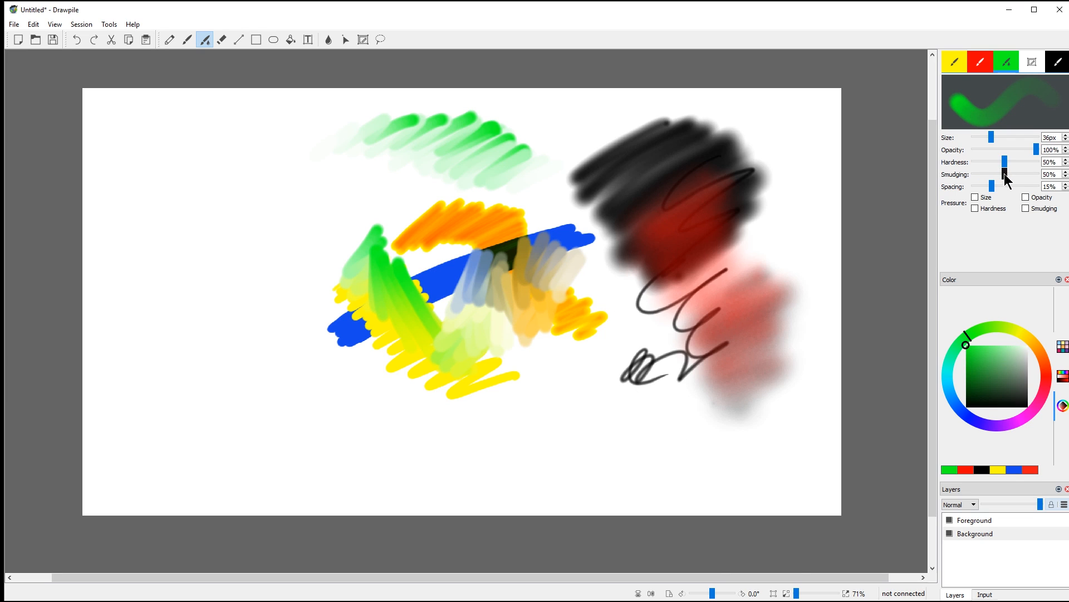
Step: Raise smudging to 90%, lower opacity, and smudge the orange edge and green stroke tip
mouse_move(1020, 176)
mouse_down()
mouse_move(1032, 175)
mouse_move(1014, 148)
mouse_move(971, 146)
mouse_up()
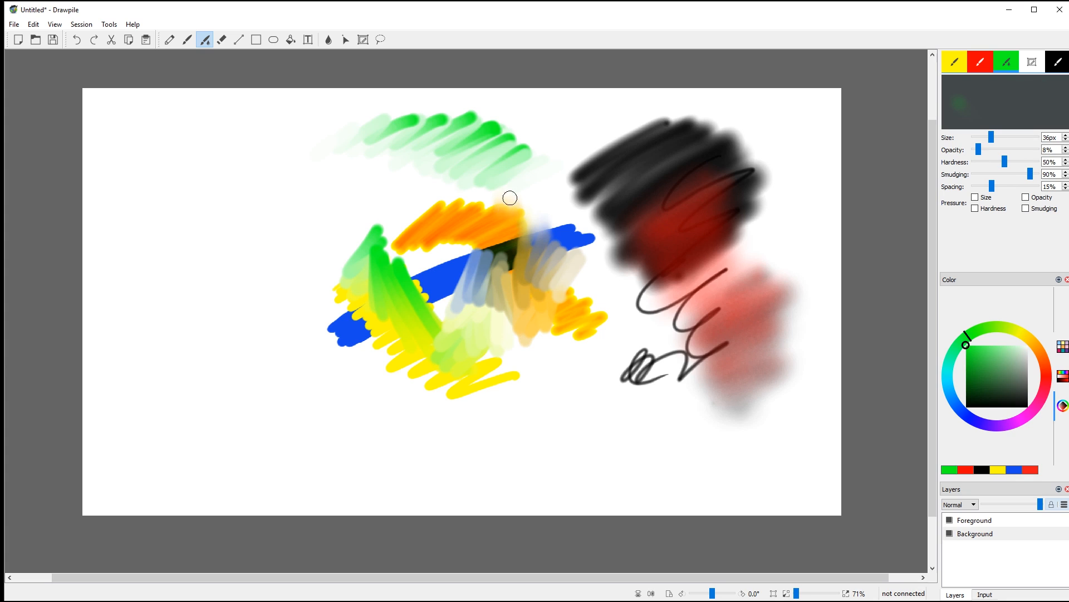
mouse_move(509, 198)
mouse_down()
mouse_move(494, 209)
mouse_move(464, 204)
mouse_move(477, 204)
mouse_up()
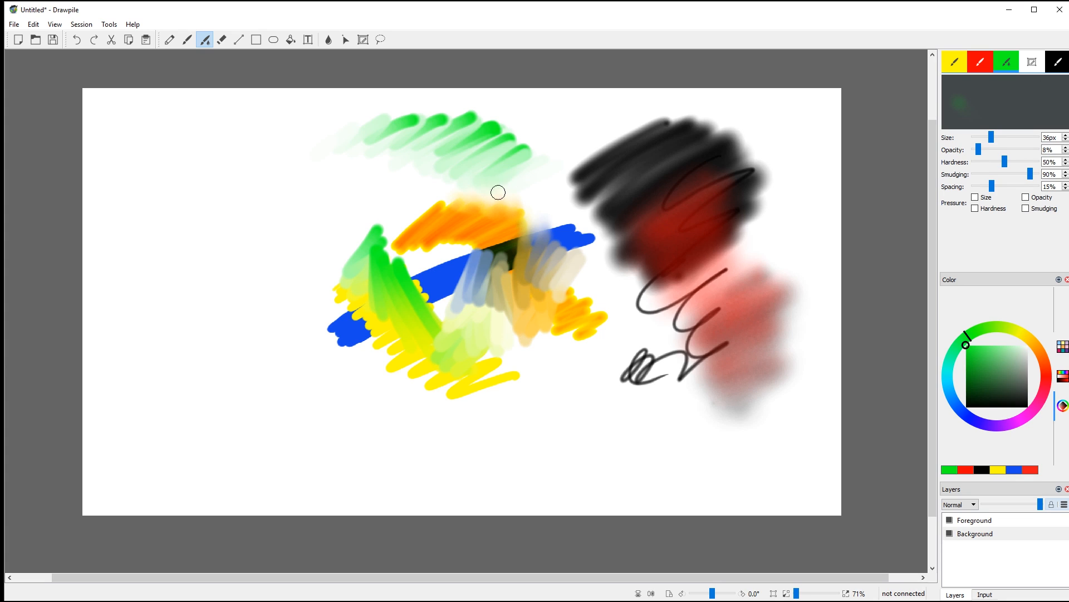
mouse_move(524, 175)
mouse_down()
mouse_move(529, 145)
mouse_move(513, 143)
mouse_up()
click(1040, 64)
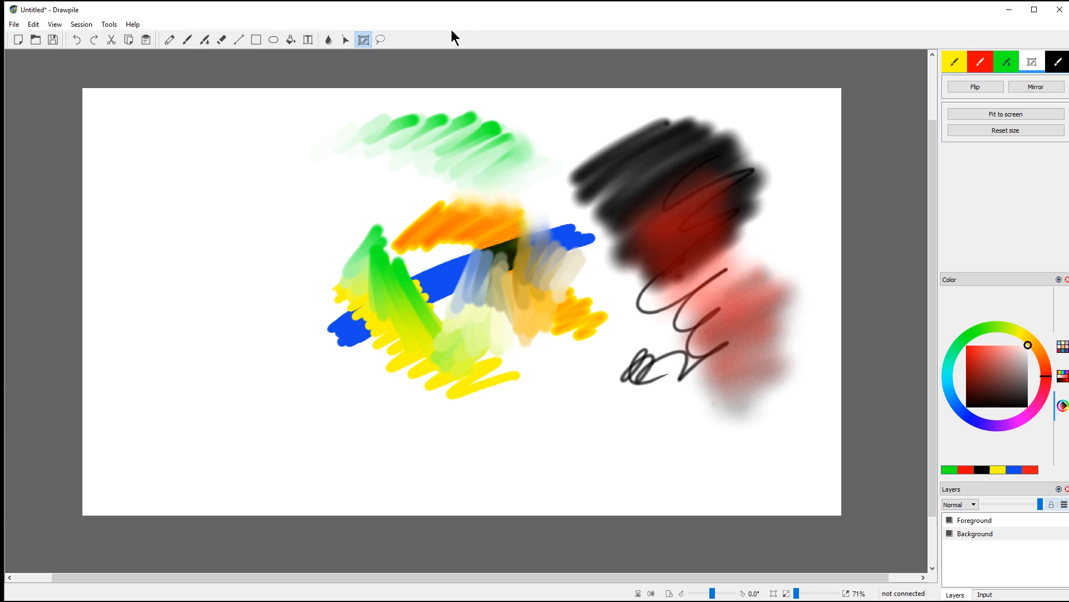
Step: Test-erase part of the black scribble, undo it, and make brush size and opacity pressure-sensitive
click(223, 40)
mouse_move(610, 133)
mouse_down()
mouse_move(585, 167)
mouse_move(620, 218)
mouse_up()
key(ctrl+z)
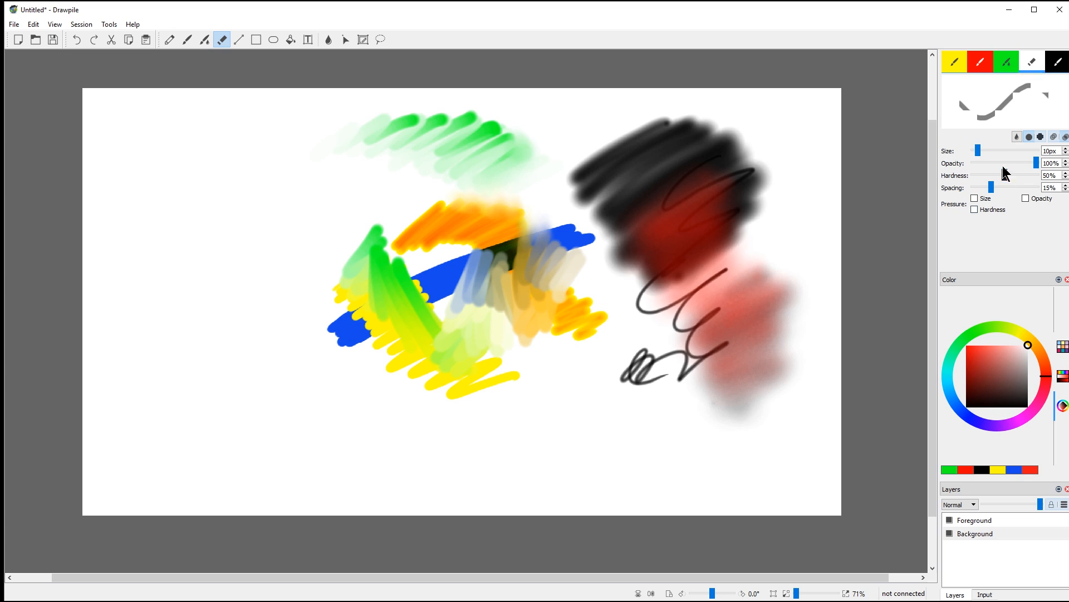
click(974, 199)
click(1026, 198)
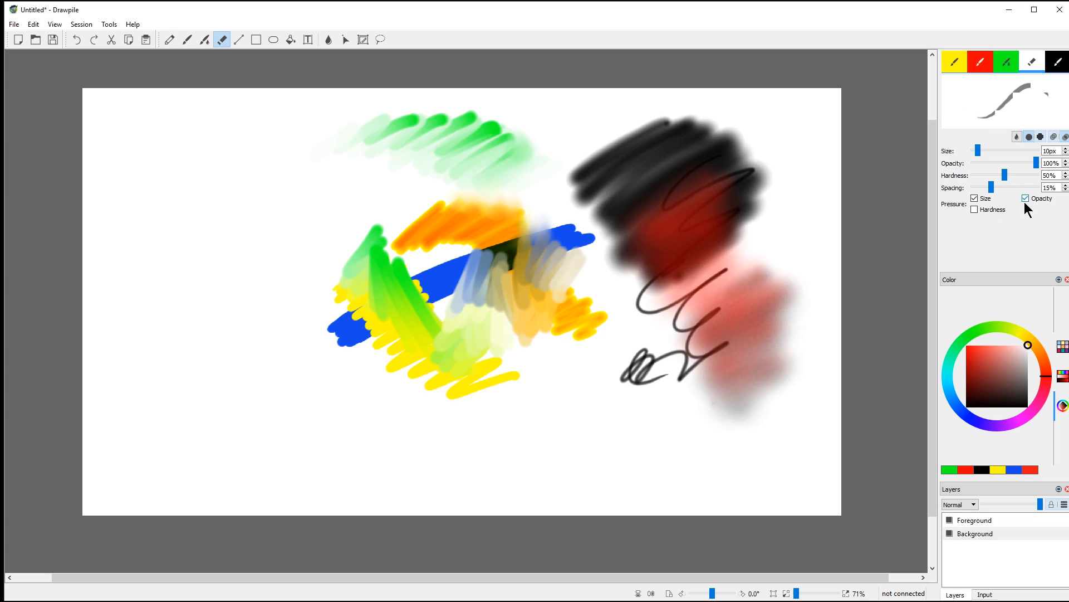
click(1058, 62)
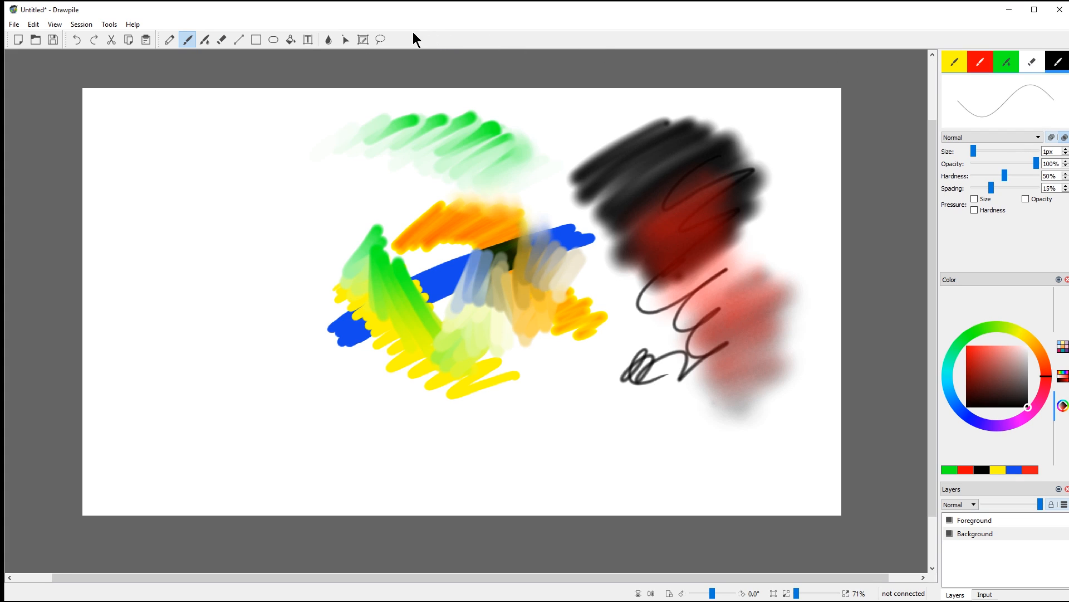
Step: Draw a straight-line outline of several long lines on the left side of the canvas
click(240, 39)
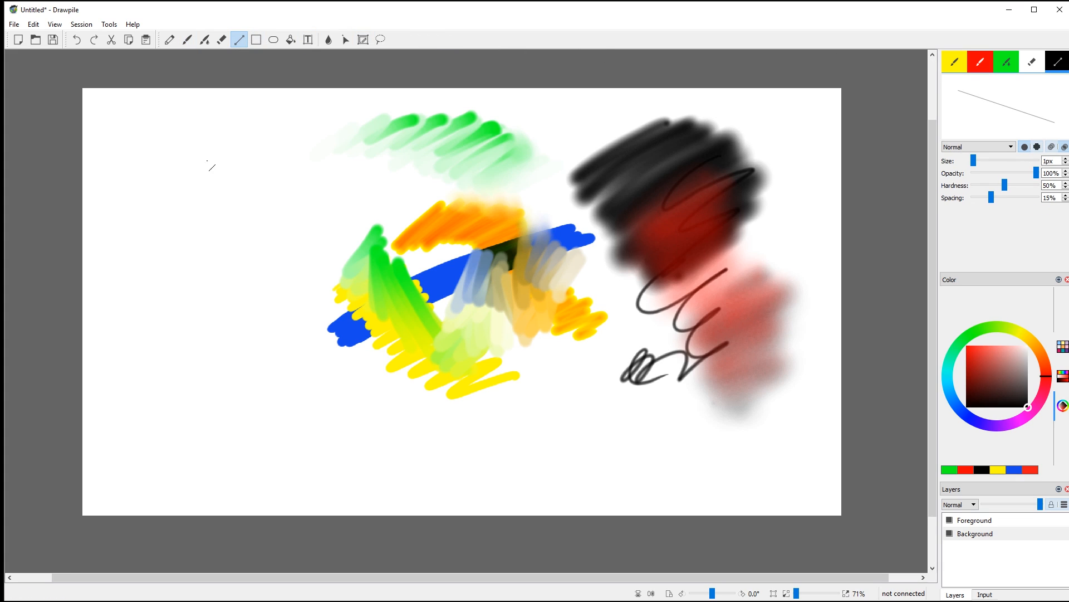
drag(234, 258, 269, 388)
drag(198, 155, 370, 184)
drag(370, 183, 371, 393)
drag(193, 156, 112, 256)
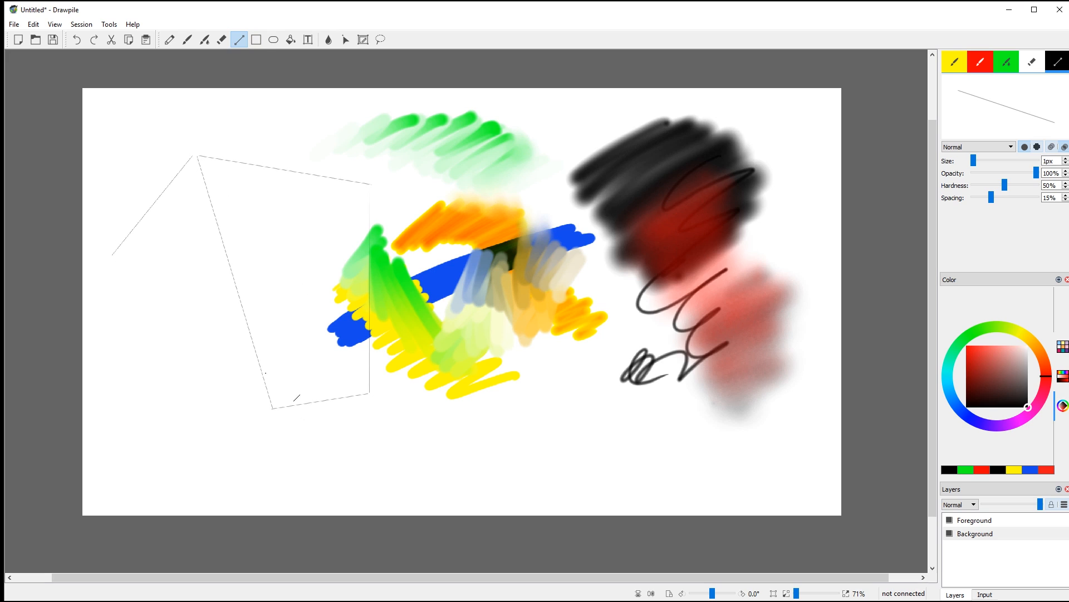
drag(273, 408, 114, 382)
Step: Draw a rectangle over the green strokes with three nested ellipses inside it
click(257, 42)
drag(290, 117, 514, 259)
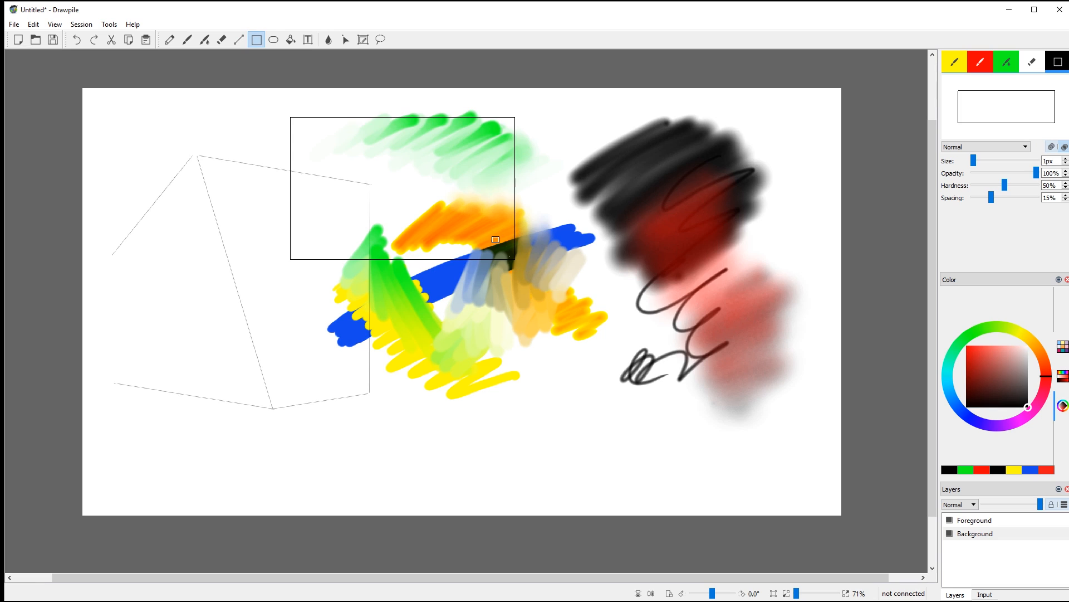
click(274, 39)
drag(332, 151, 479, 245)
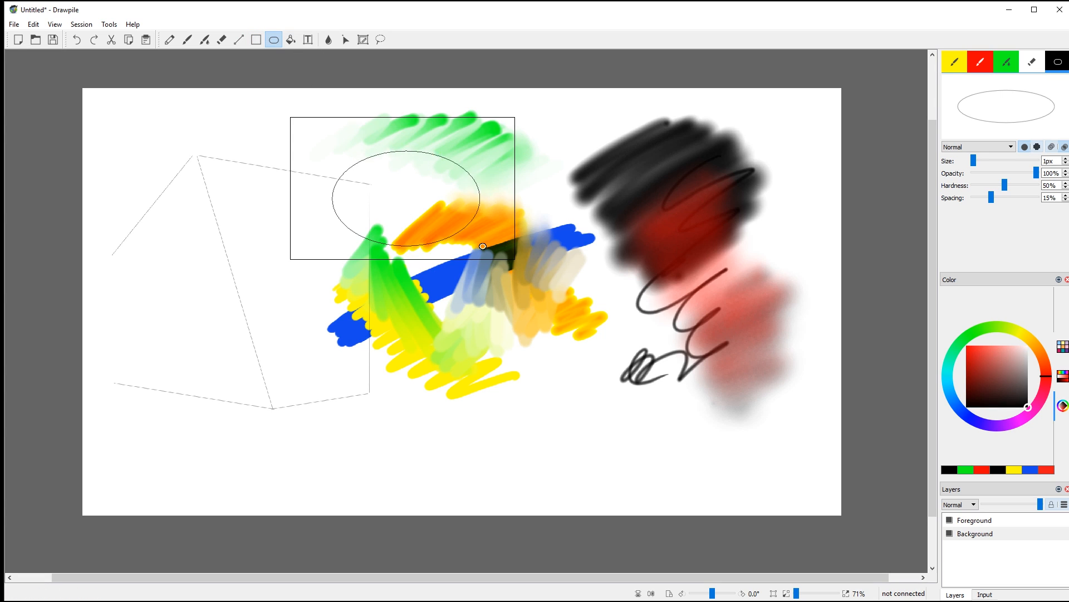
drag(391, 178, 428, 230)
drag(406, 193, 422, 207)
Step: Flood-fill the background red, set tolerance to 45, undo a wrong fill, and fill the ellipse ring red
click(291, 40)
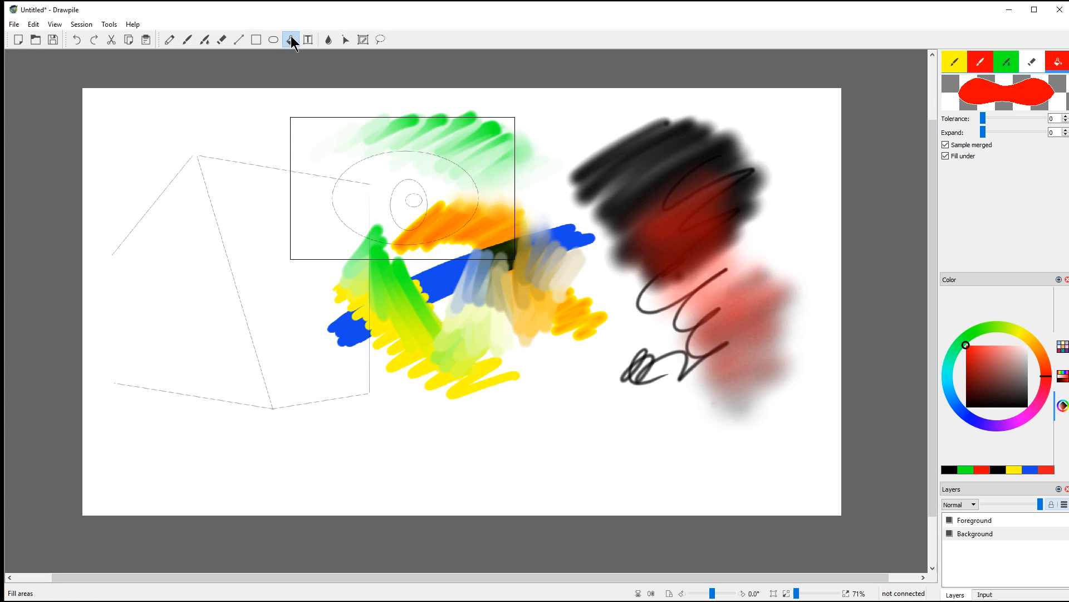
click(572, 111)
click(539, 158)
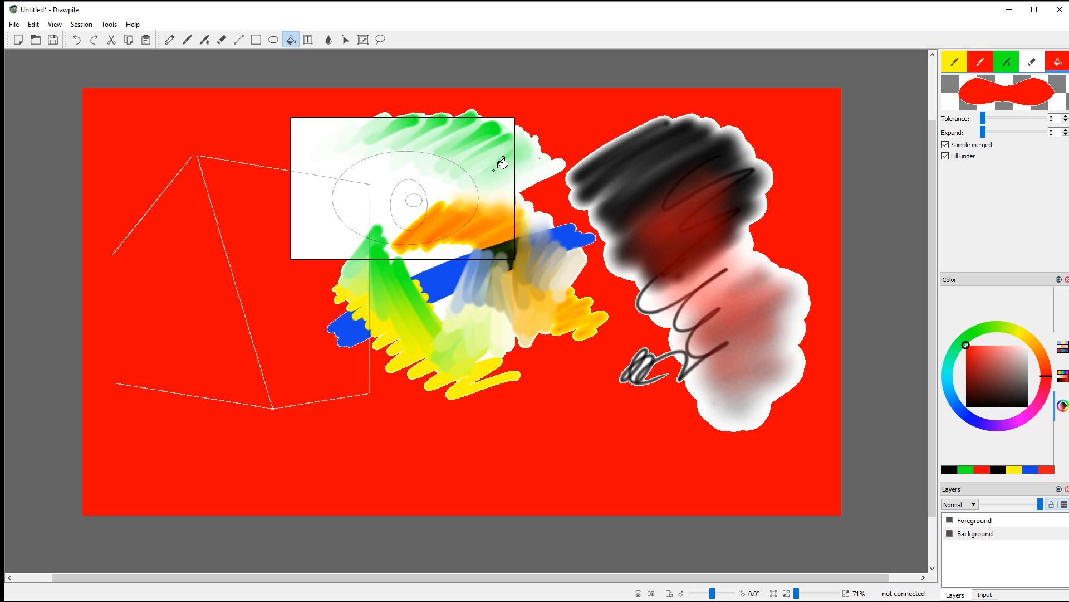
click(484, 175)
click(438, 189)
mouse_move(984, 119)
mouse_down()
mouse_move(1037, 127)
mouse_move(995, 135)
mouse_up()
mouse_move(995, 136)
mouse_down()
mouse_move(995, 119)
mouse_move(1011, 124)
mouse_up()
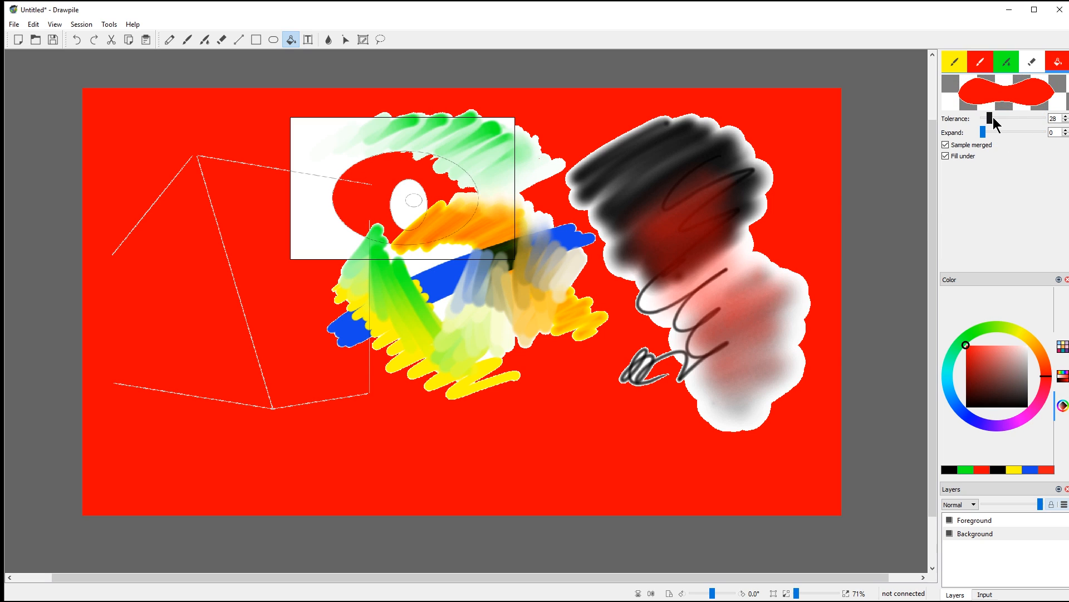
key(ctrl+z)
click(387, 166)
click(170, 41)
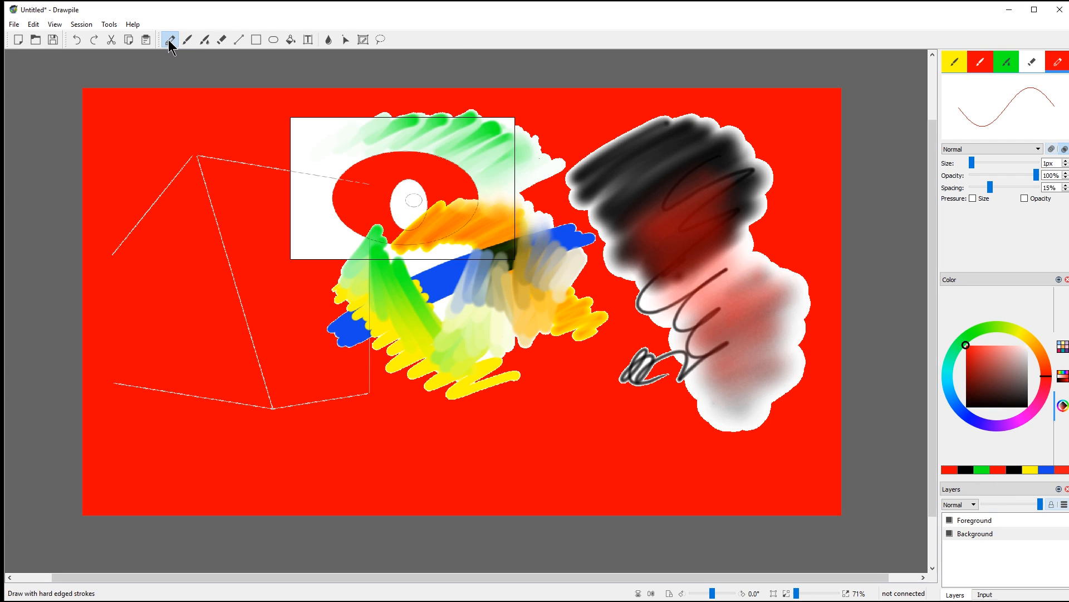
Step: Set the colour to black and scribble thin pencil lines on the left and lower-left canvas
drag(1020, 379, 966, 407)
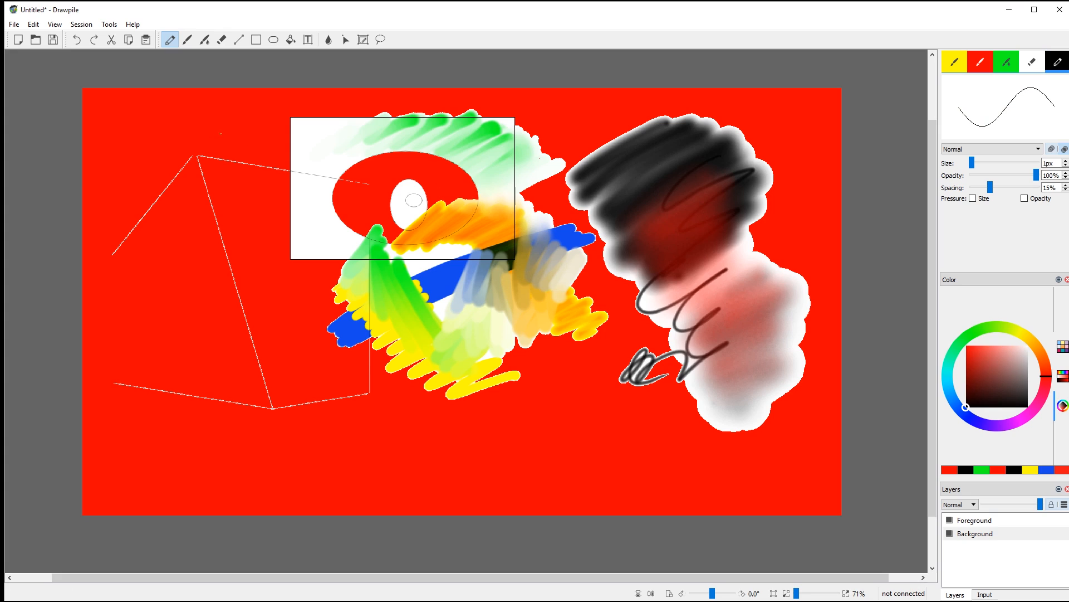
drag(221, 134, 228, 186)
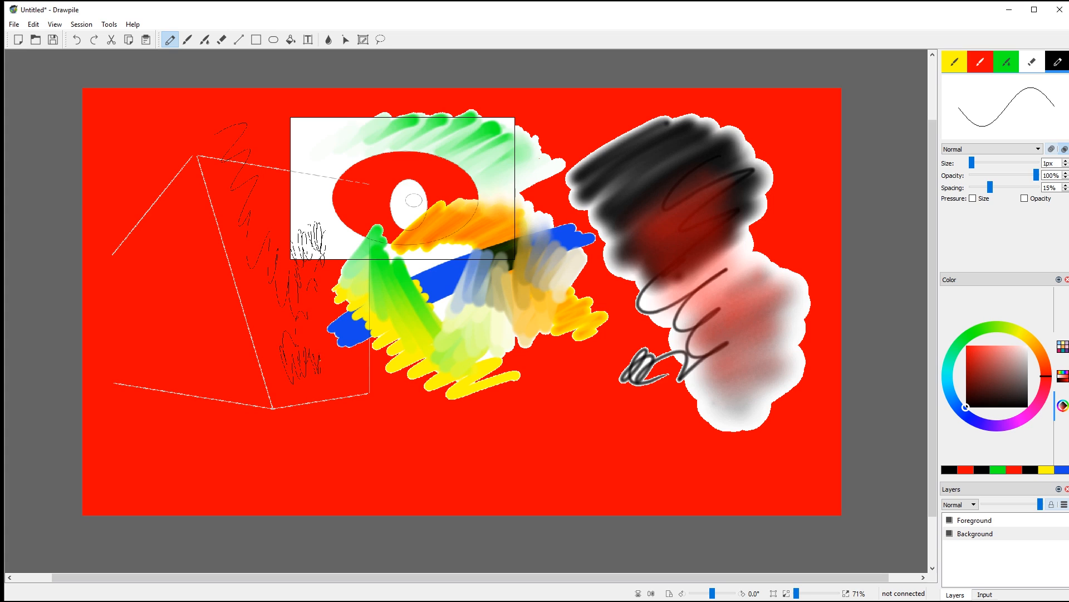
drag(324, 367, 335, 370)
Step: Sample red and green tones from the canvas with the Color Picker
click(328, 40)
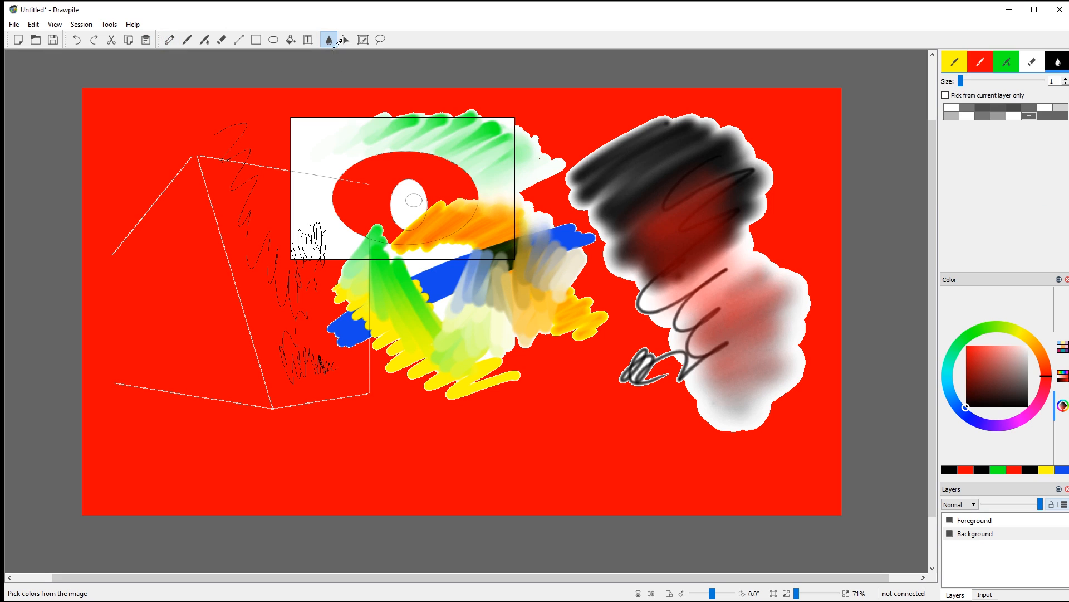
click(289, 122)
click(412, 118)
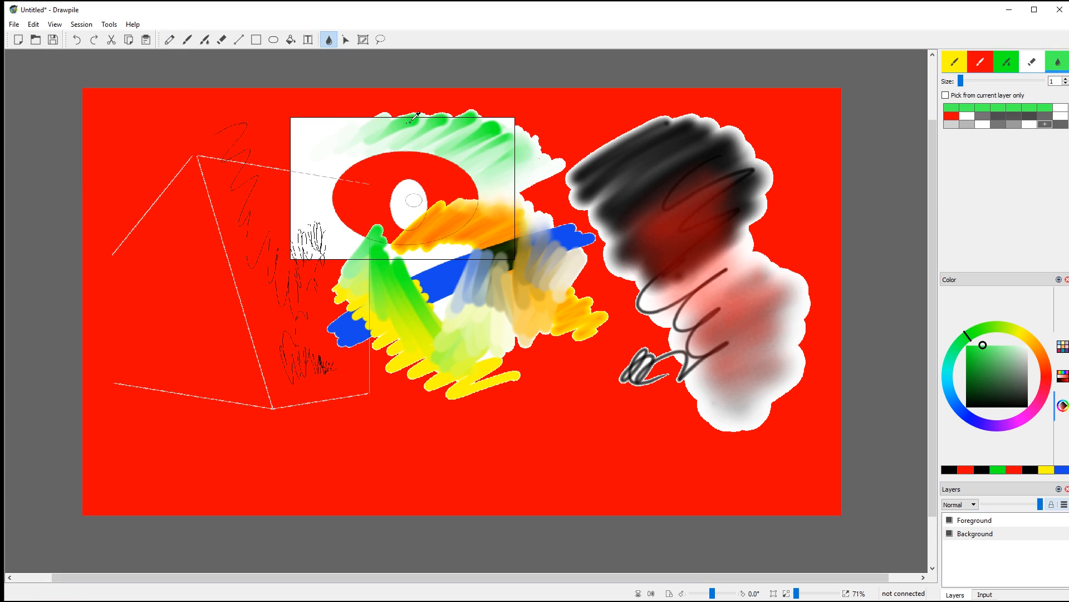
click(419, 123)
click(408, 124)
click(187, 40)
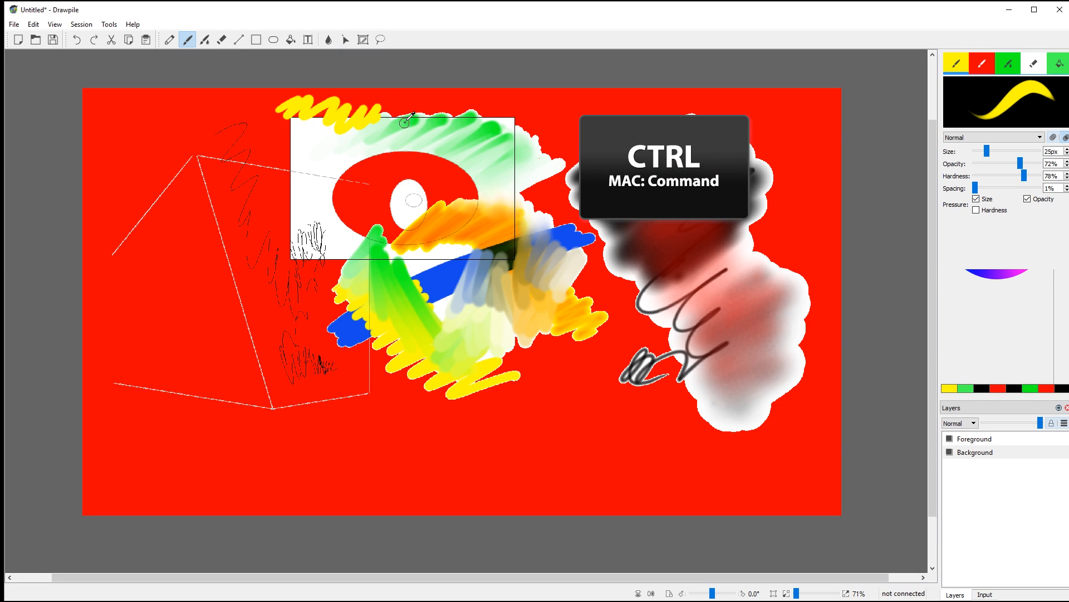
Step: Pick several canvas colours in turn, then paint a green squiggle near the top right
ctrl+click(444, 127)
ctrl+click(421, 165)
ctrl+click(437, 211)
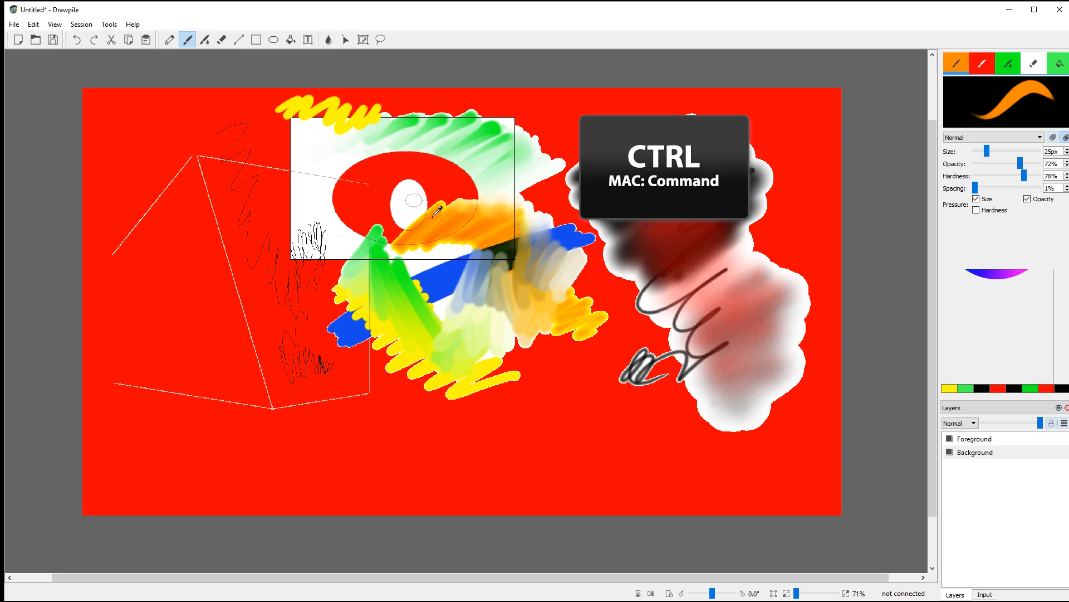
ctrl+click(382, 258)
ctrl+click(439, 279)
ctrl+click(650, 149)
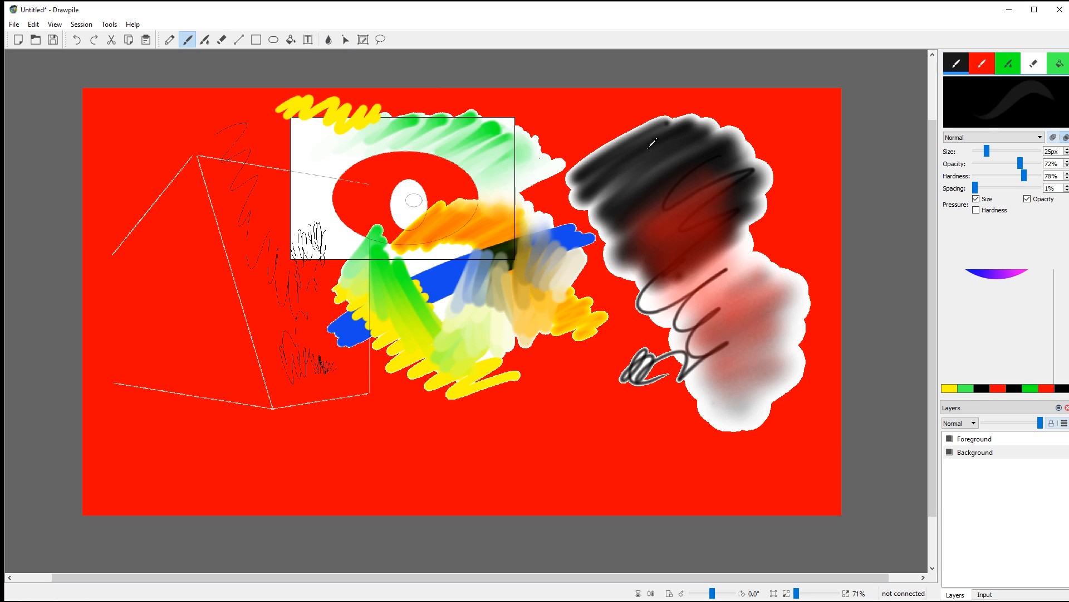
ctrl+click(524, 227)
ctrl+click(433, 186)
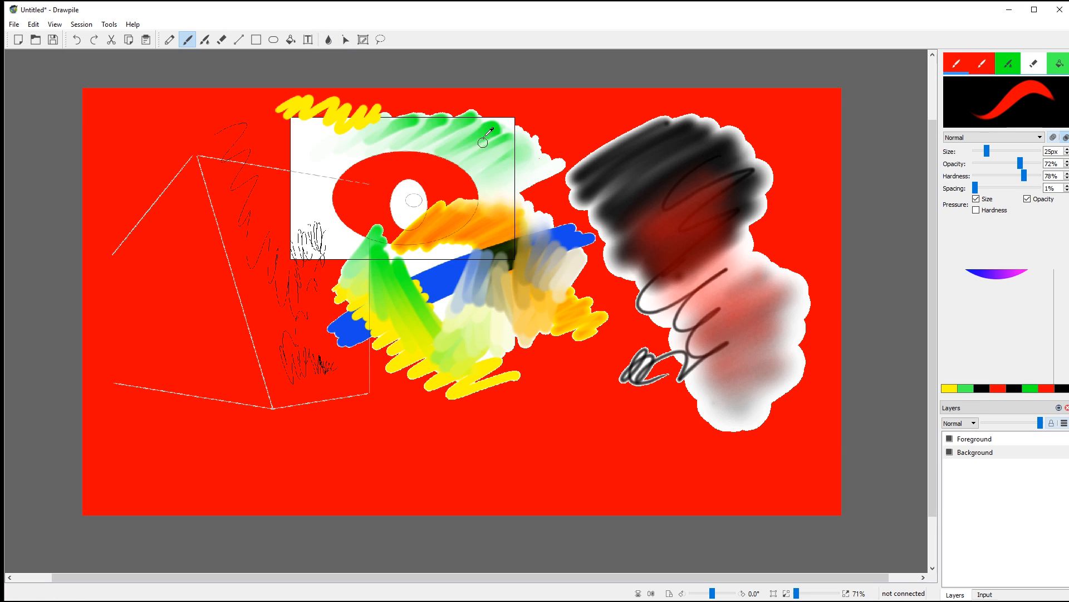
ctrl+click(490, 128)
mouse_move(554, 106)
mouse_down()
mouse_move(618, 124)
mouse_move(607, 157)
mouse_move(549, 147)
mouse_move(613, 175)
mouse_up()
Step: Sample blue, white and red from the canvas and paint a red zig-zag over the black cloud
ctrl+click(571, 229)
ctrl+click(521, 168)
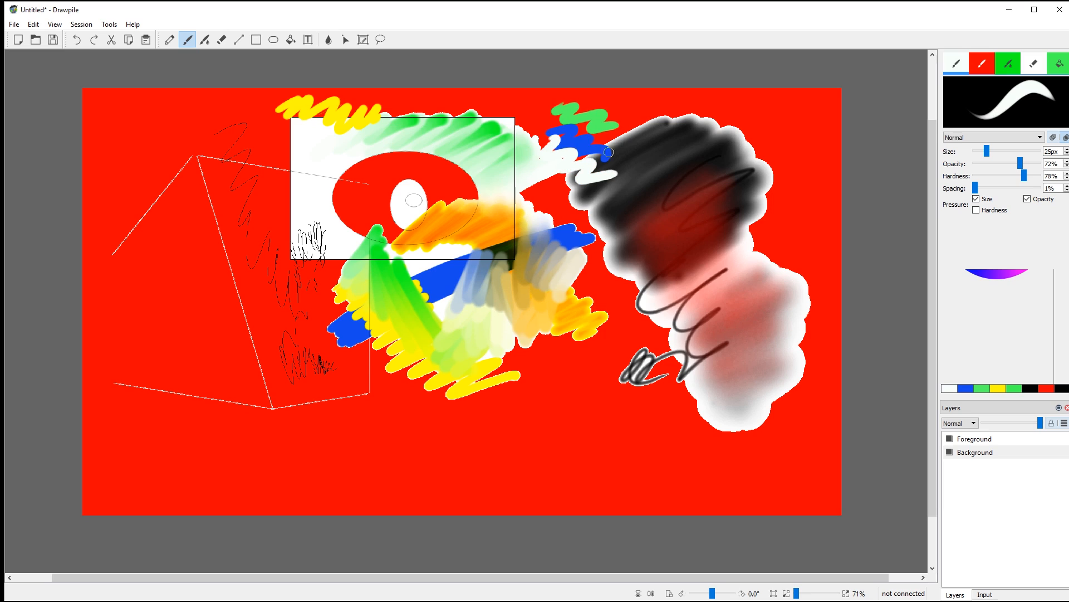
ctrl+click(456, 178)
mouse_move(610, 128)
mouse_down()
mouse_move(663, 168)
mouse_move(697, 175)
mouse_up()
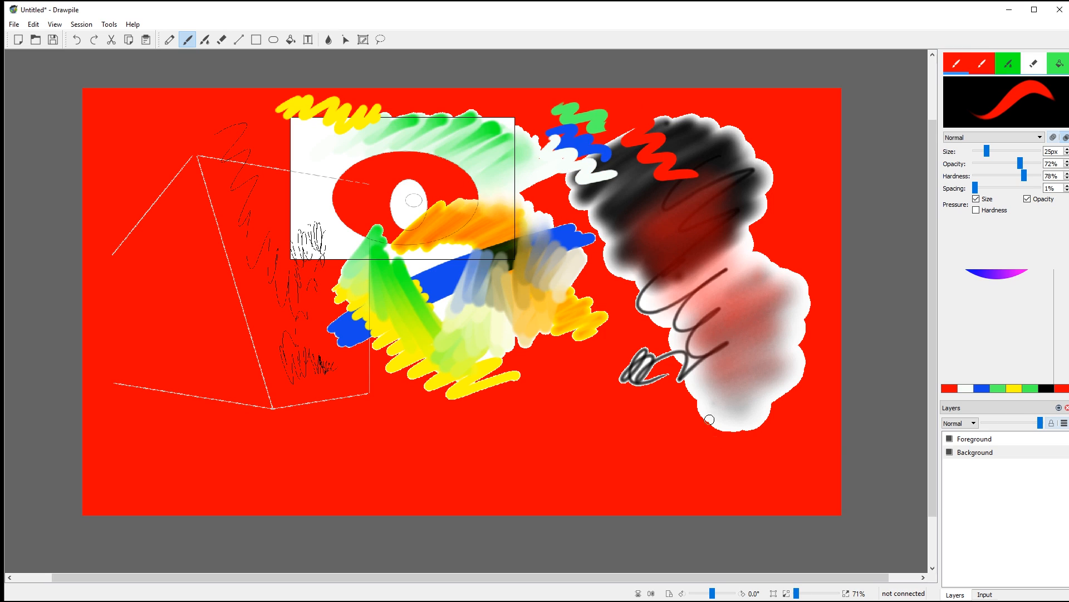
Step: Trace temporary Laser Pointer trails across the white rectangle and around the ellipse
click(346, 39)
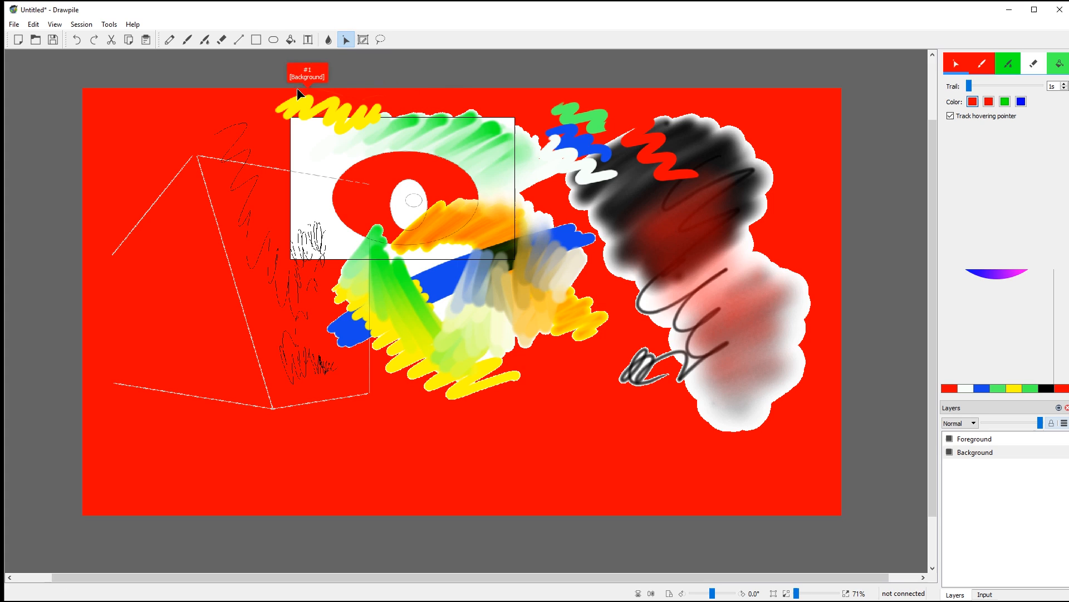
mouse_move(291, 134)
mouse_down()
mouse_move(330, 149)
mouse_move(387, 147)
mouse_move(409, 116)
mouse_up()
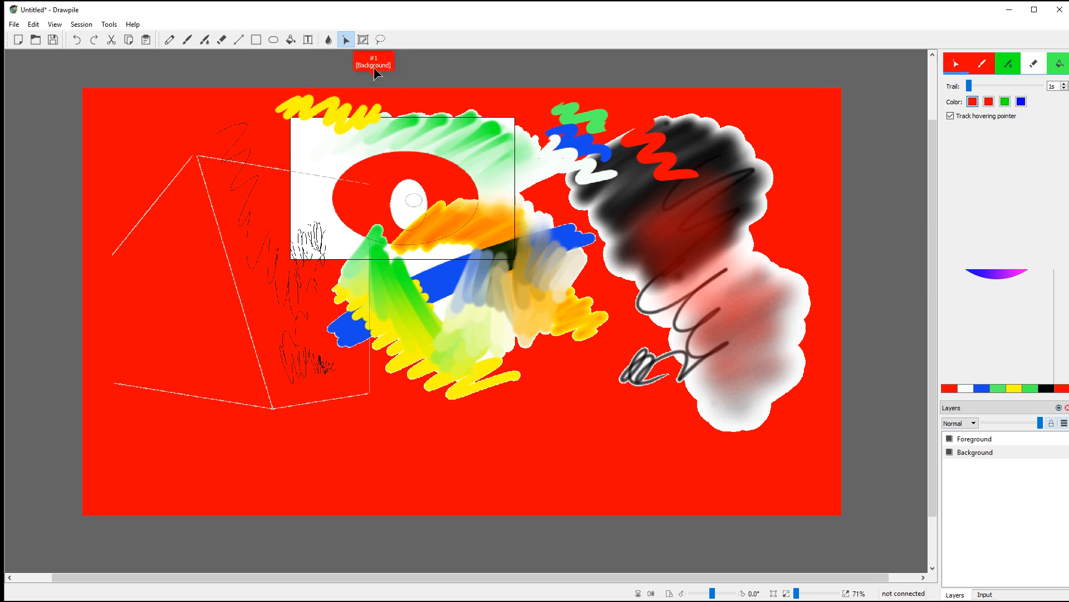
mouse_move(386, 110)
mouse_down()
mouse_move(389, 136)
mouse_move(356, 128)
mouse_move(351, 107)
mouse_up()
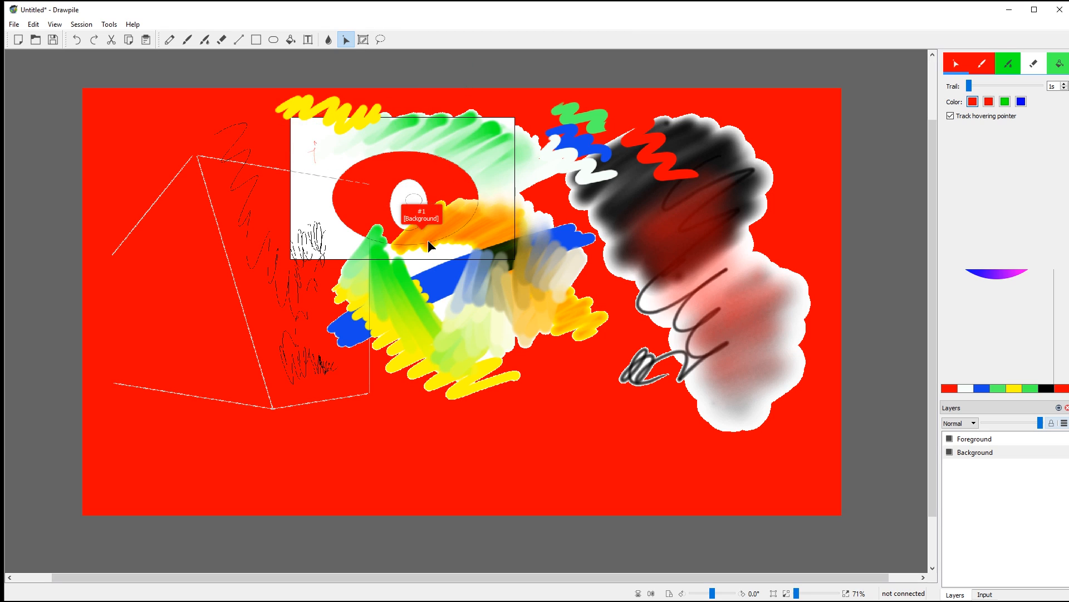
click(363, 39)
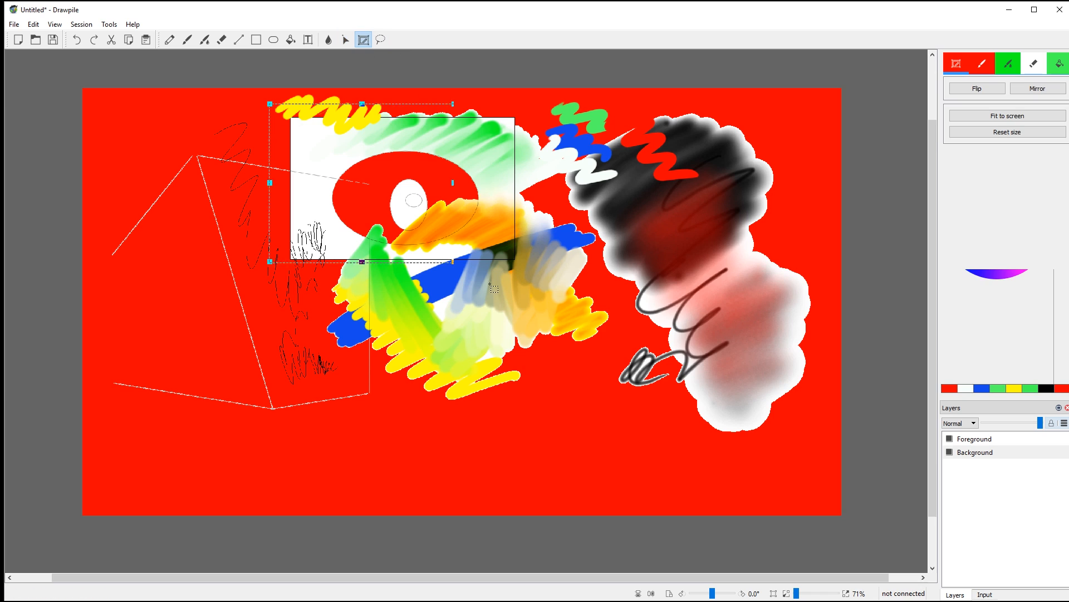
drag(270, 103, 591, 351)
drag(591, 104, 561, 119)
click(985, 89)
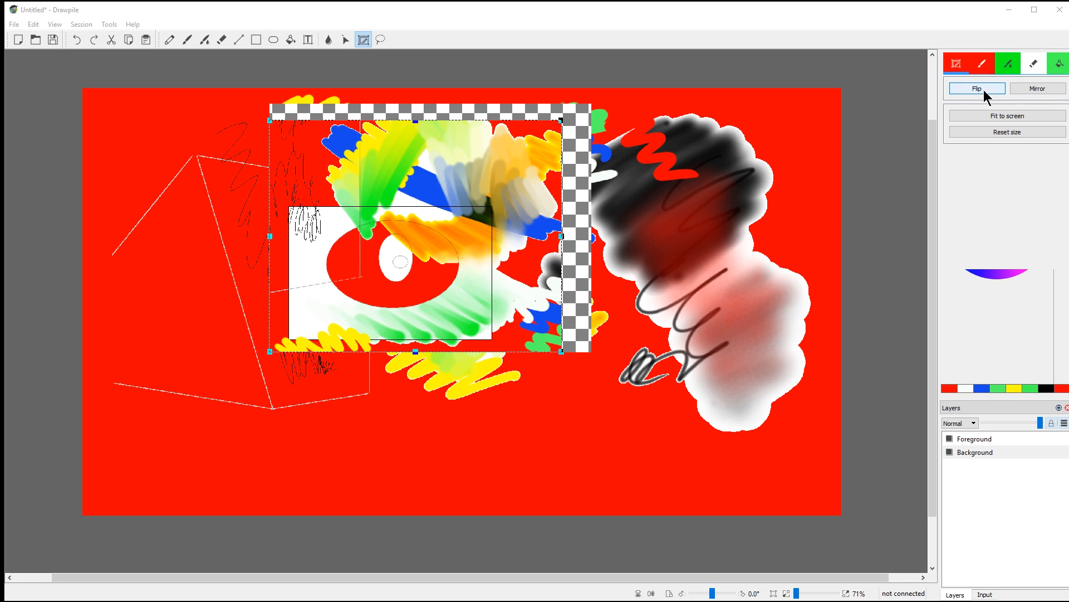
click(1029, 89)
click(1002, 131)
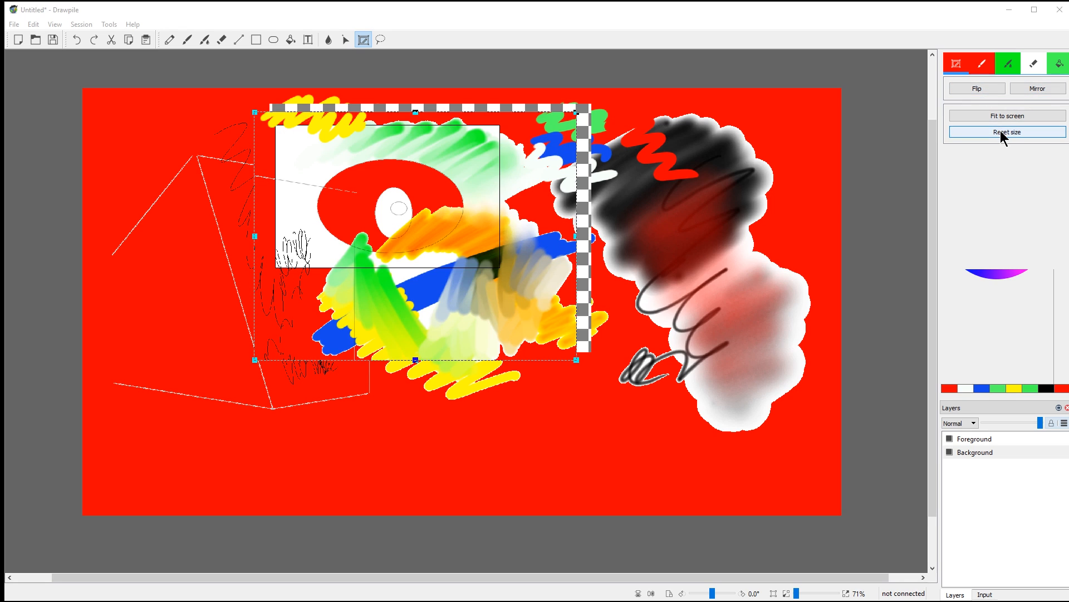
click(256, 63)
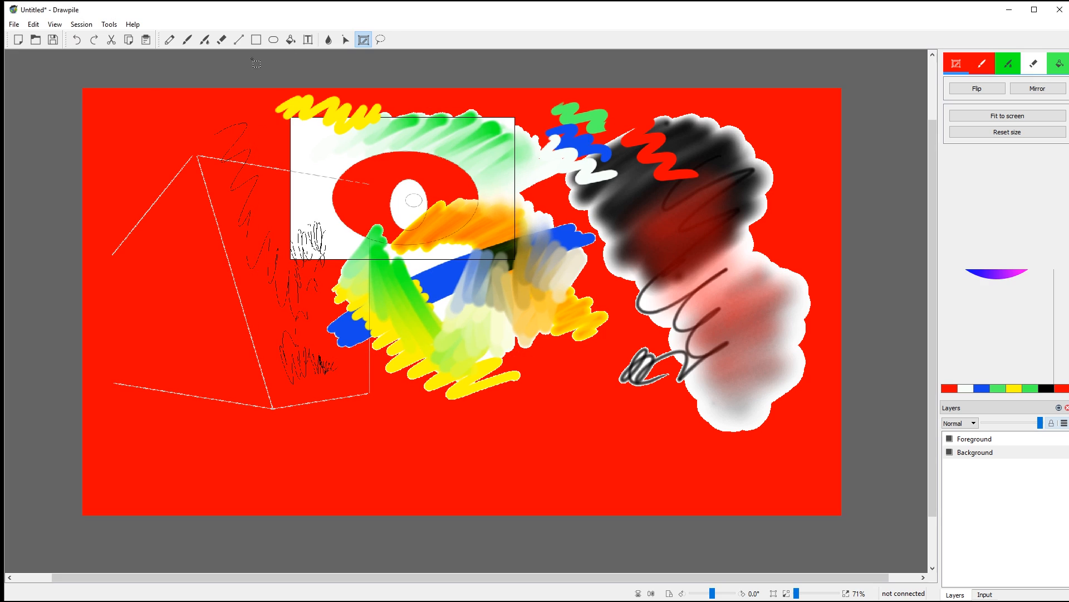
click(381, 40)
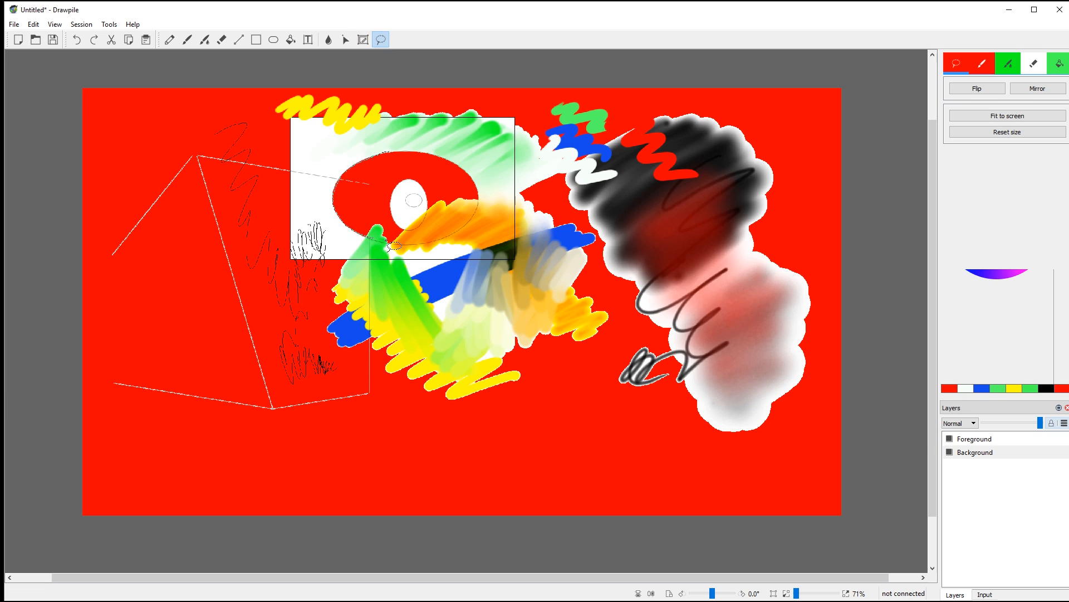
drag(435, 162, 412, 153)
mouse_move(483, 151)
mouse_down()
mouse_move(380, 207)
mouse_move(482, 151)
mouse_up()
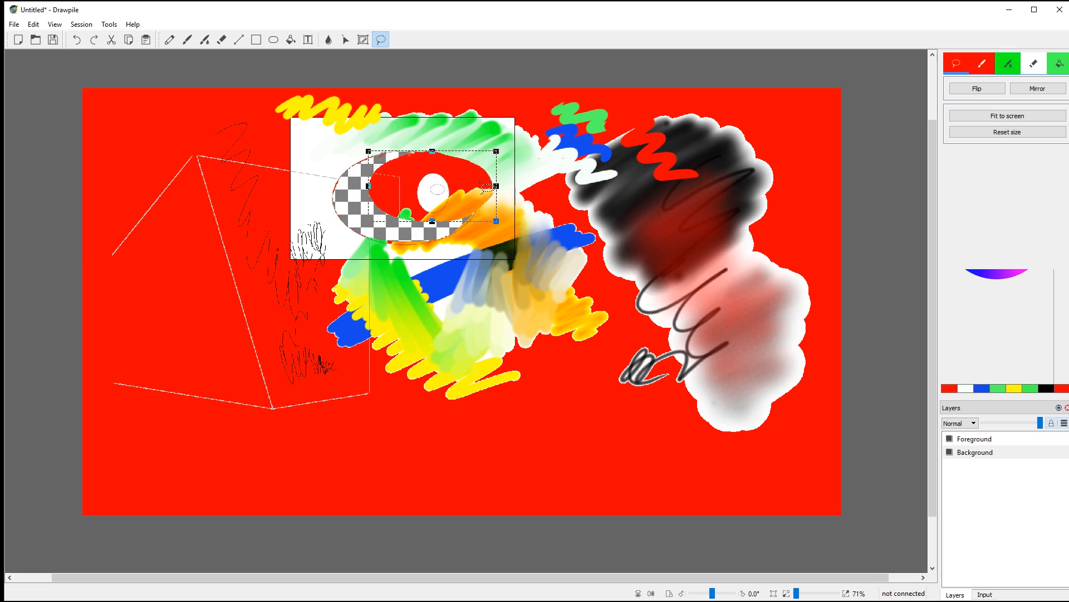
click(619, 471)
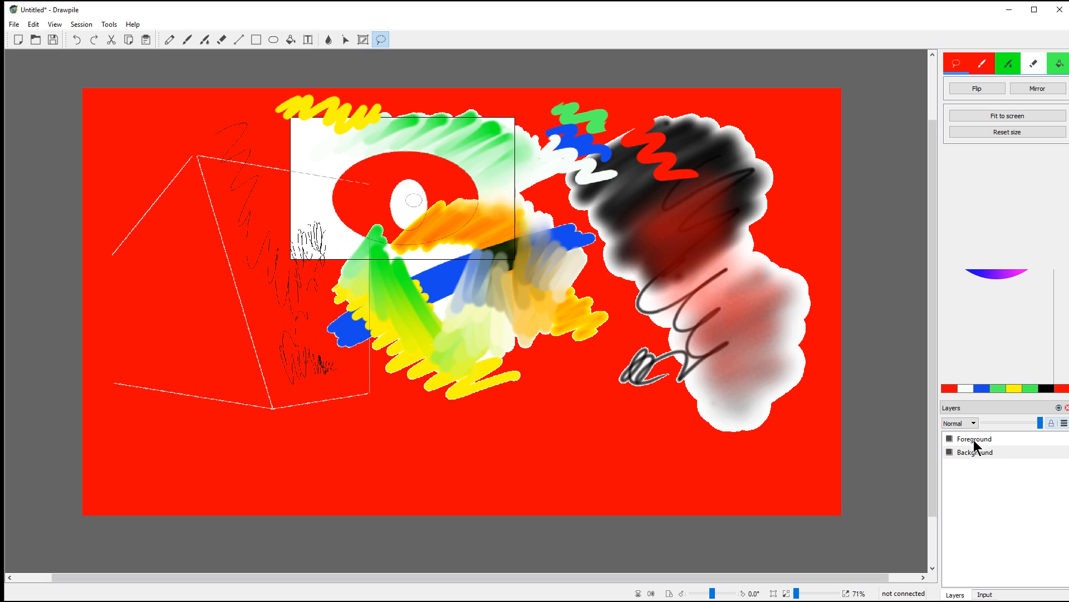
Step: On the Foreground layer, paint two crossing black brush diagonals forming an X
click(990, 438)
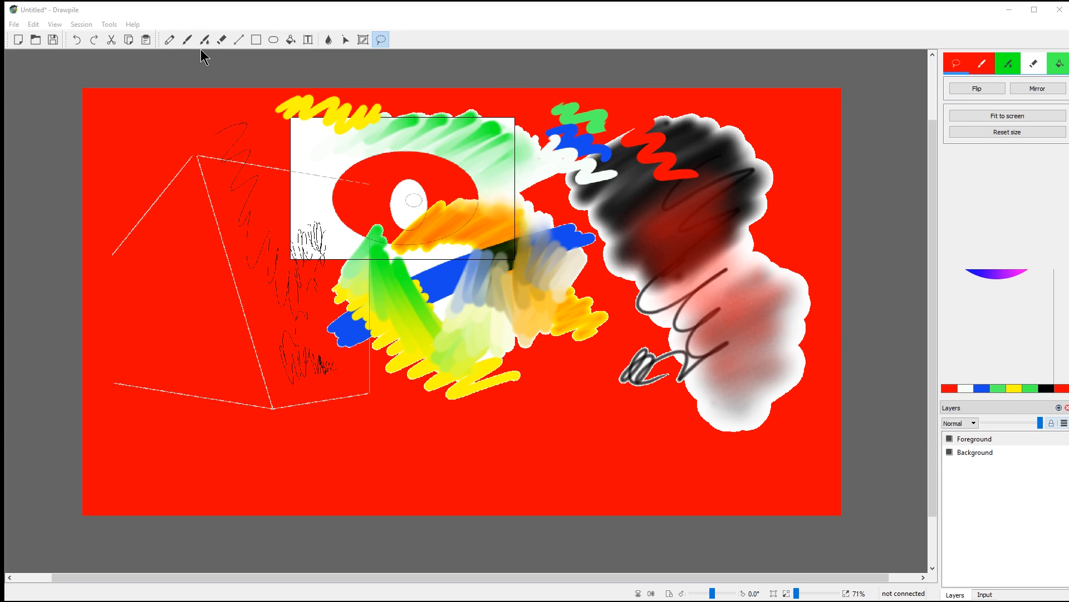
click(187, 39)
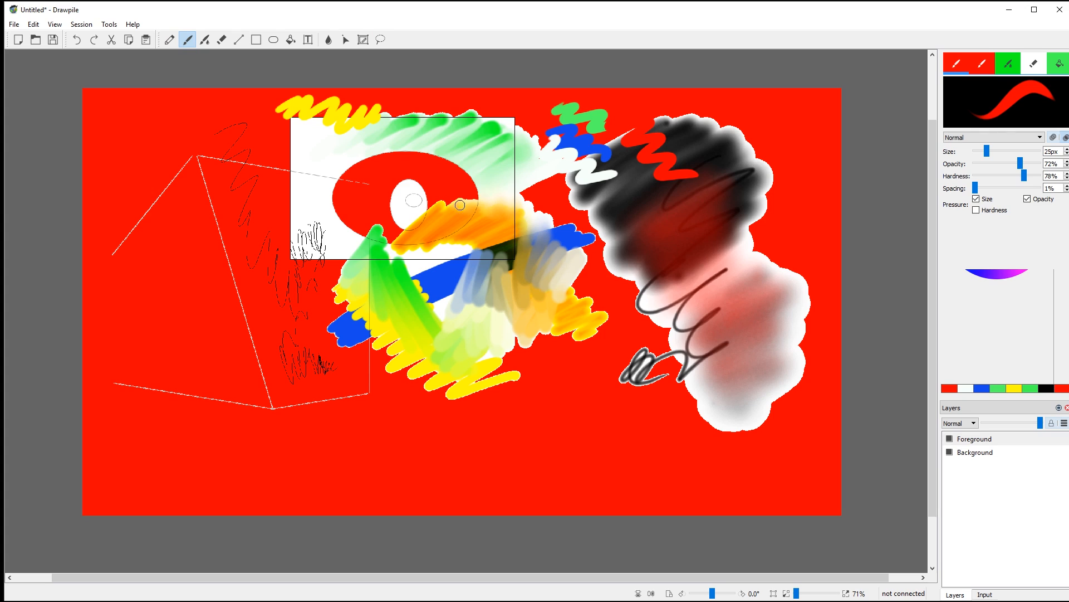
click(1046, 388)
drag(694, 140, 246, 402)
drag(165, 162, 782, 438)
Step: Toggle the Foreground layer's visibility twice to check the X, then select the whole canvas
click(950, 439)
click(949, 440)
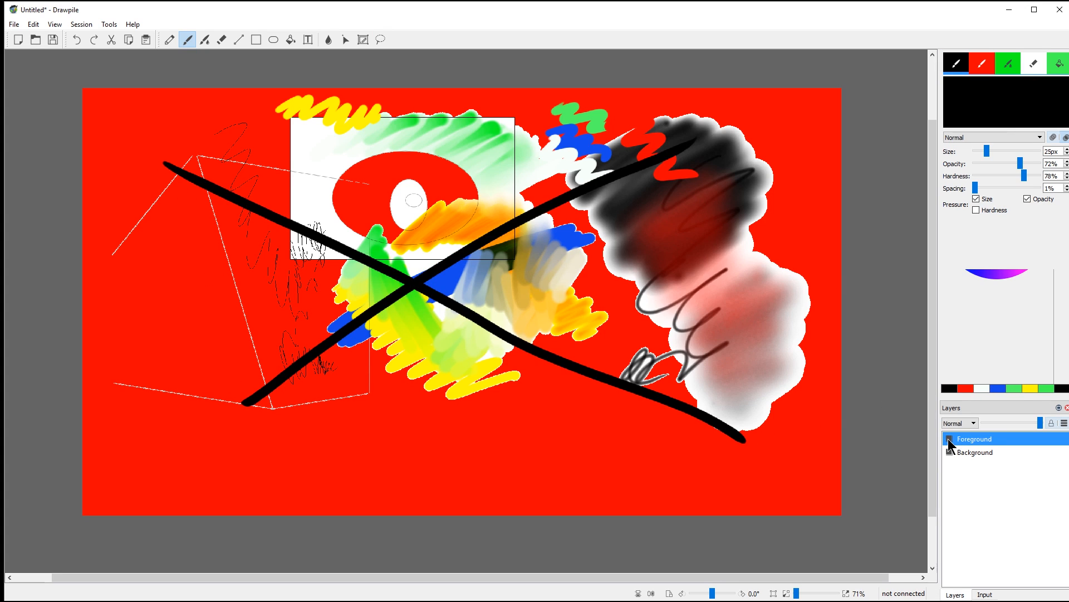
click(949, 440)
click(950, 440)
key(z)
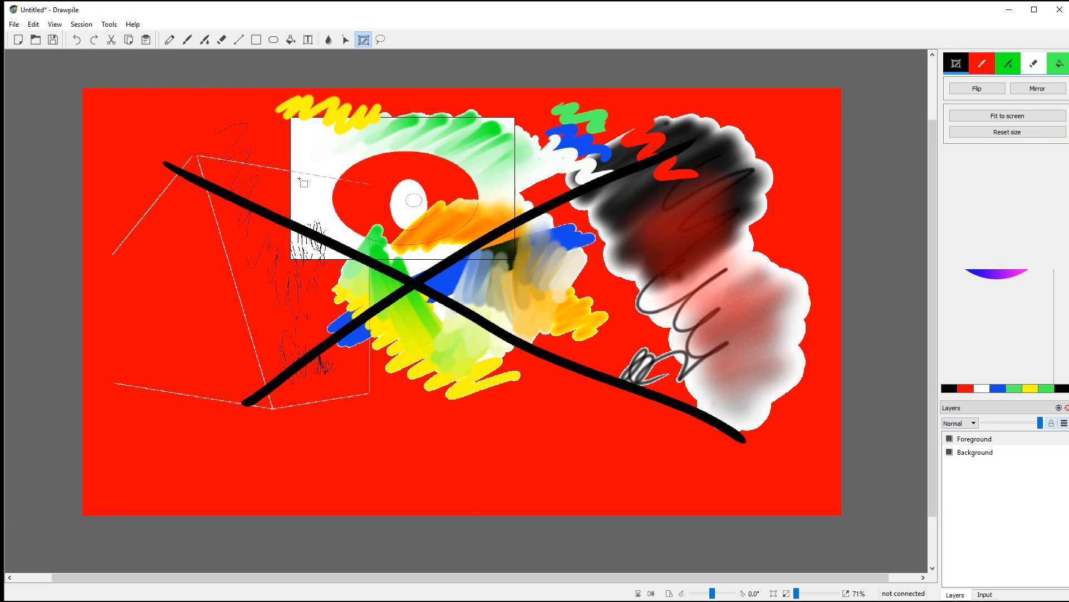
key(ctrl+a)
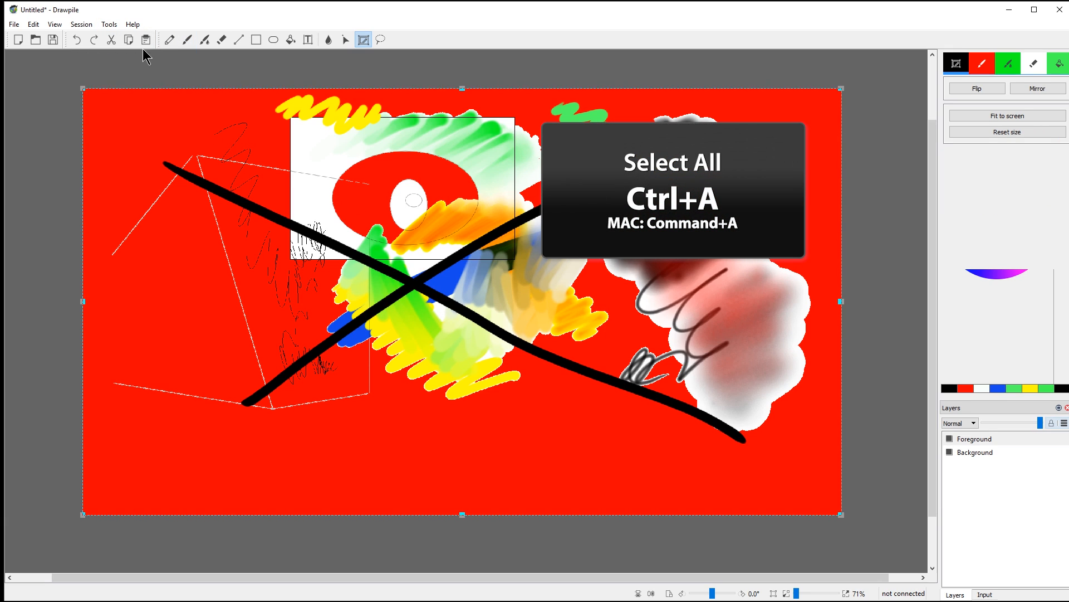
Step: Select all, nudge the black X, scale it down to a small cross at left-centre, and commit
click(34, 25)
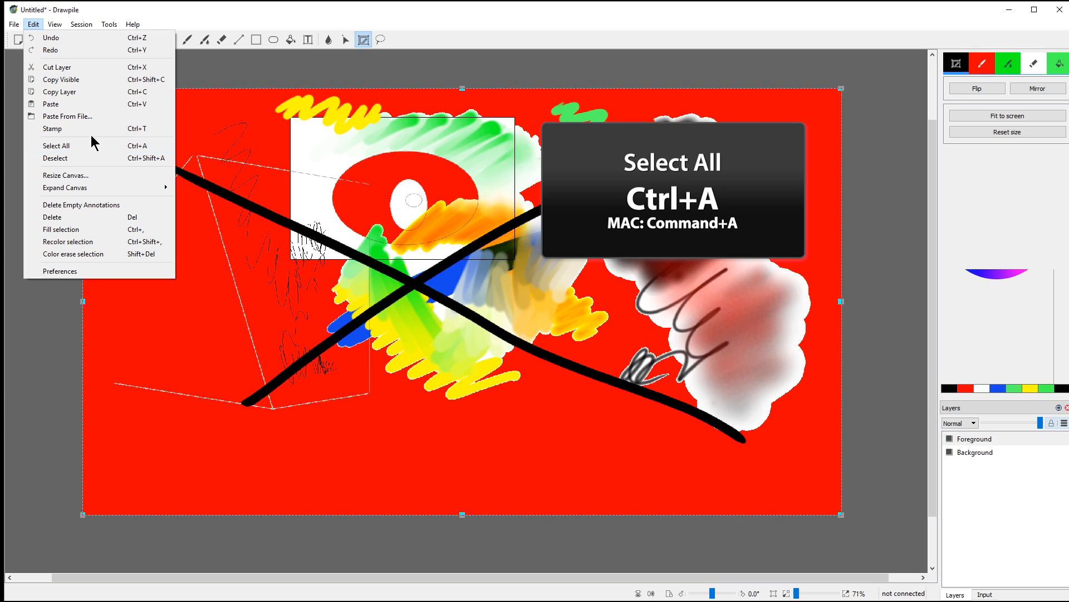
click(443, 14)
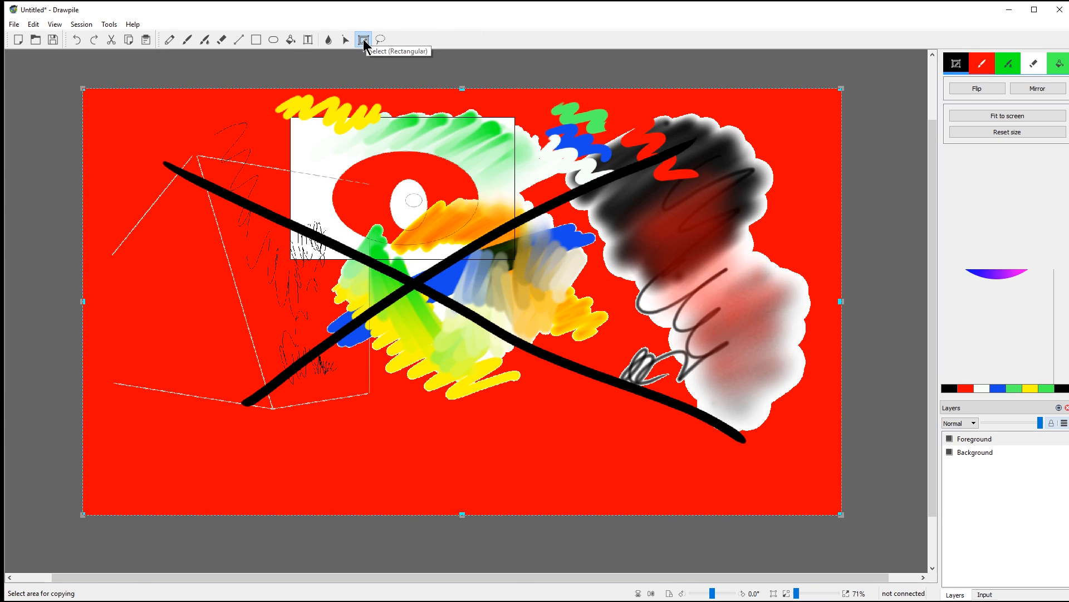
mouse_move(434, 276)
mouse_down()
mouse_move(452, 291)
mouse_move(511, 290)
mouse_move(510, 274)
mouse_move(379, 291)
mouse_move(528, 328)
mouse_move(472, 244)
mouse_move(449, 263)
mouse_up()
drag(860, 79, 417, 322)
drag(301, 498, 434, 351)
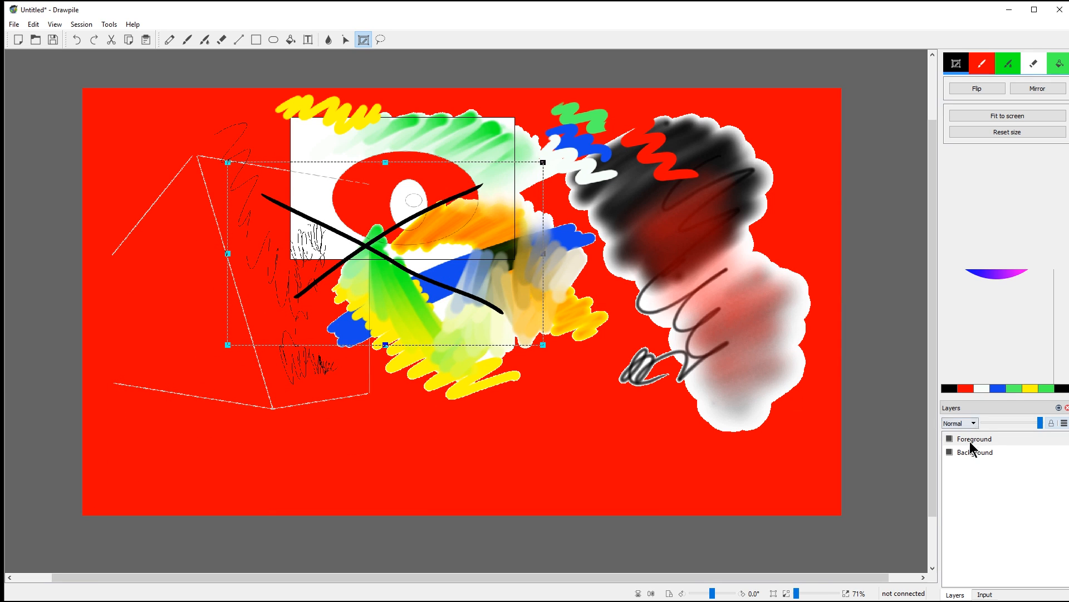
click(951, 451)
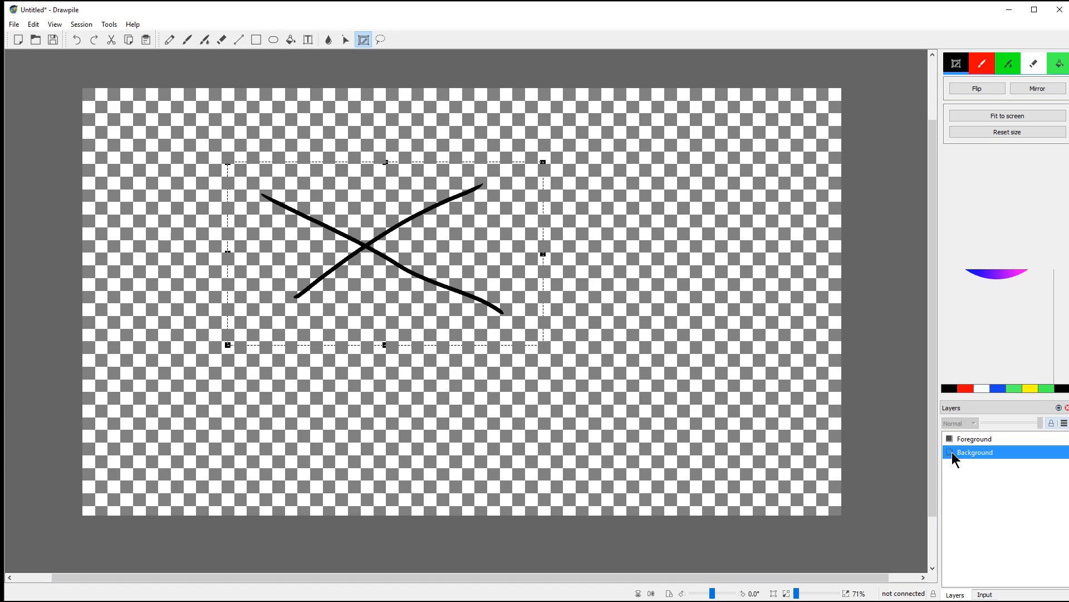
click(951, 452)
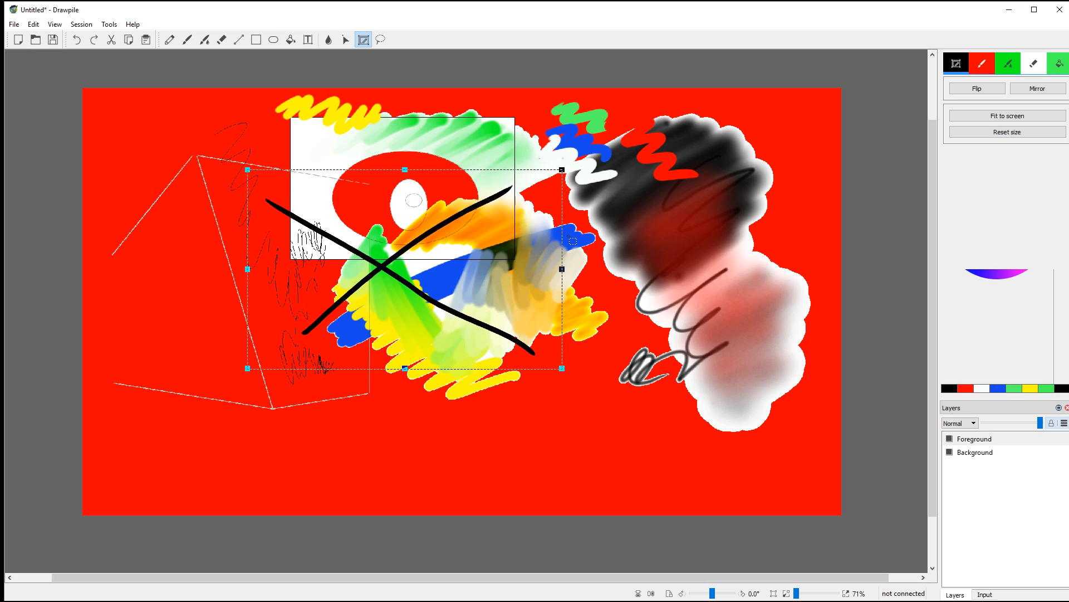
click(636, 184)
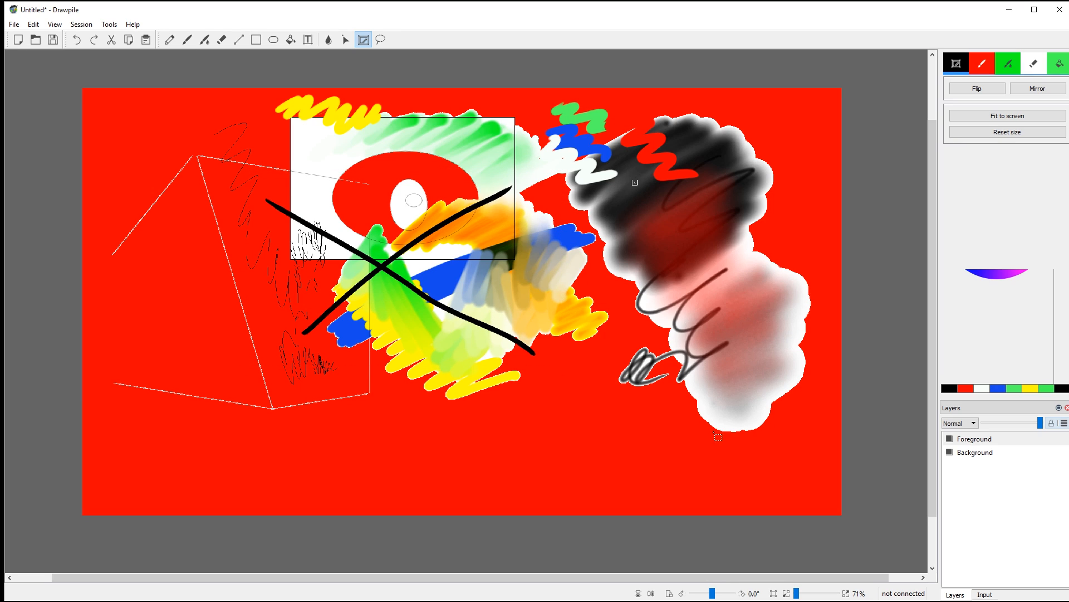
Step: Brush a thick black zigzag across the centre, then lasso-select it and drag it right
key(b)
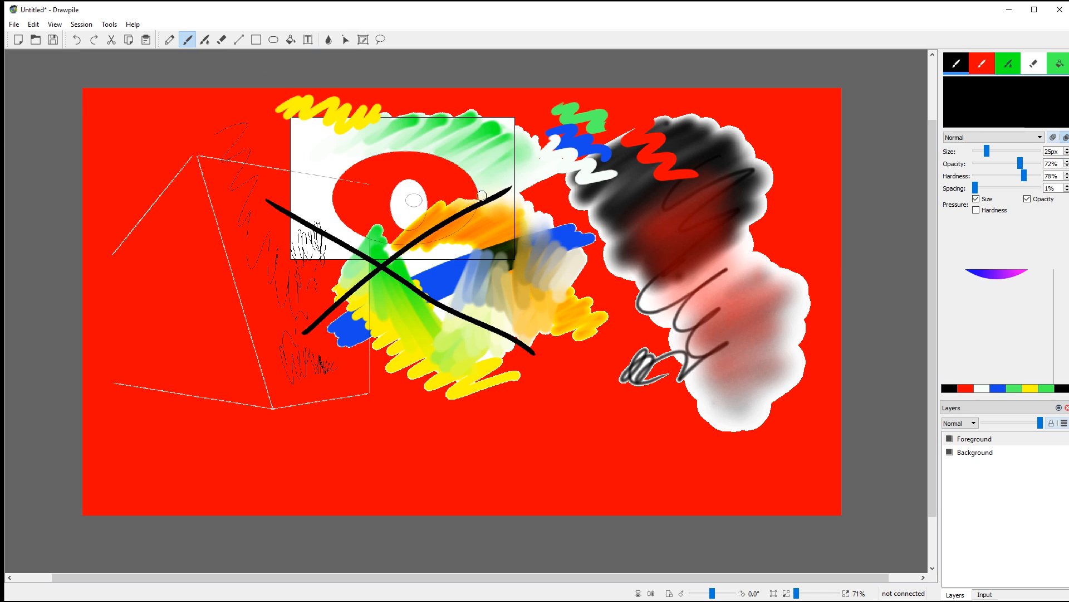
mouse_move(482, 196)
mouse_down()
mouse_move(468, 219)
mouse_move(532, 302)
mouse_move(319, 301)
mouse_move(543, 337)
mouse_up()
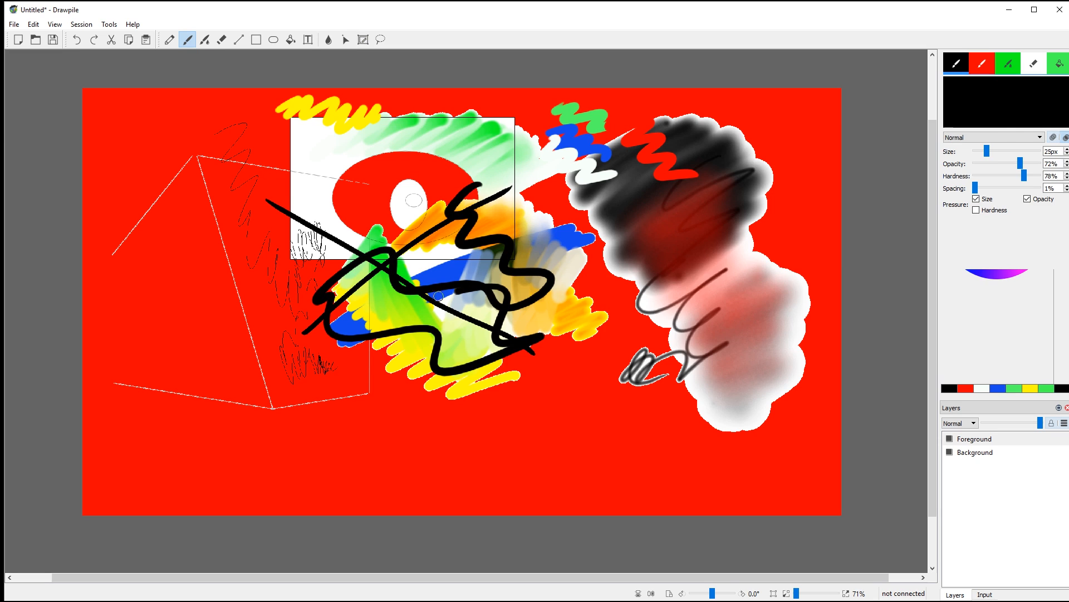
drag(438, 296, 346, 253)
key(d)
mouse_move(220, 179)
mouse_down()
mouse_move(604, 292)
mouse_move(223, 174)
mouse_up()
mouse_move(417, 267)
mouse_down()
mouse_move(587, 314)
mouse_move(562, 224)
mouse_move(571, 283)
mouse_move(571, 274)
mouse_up()
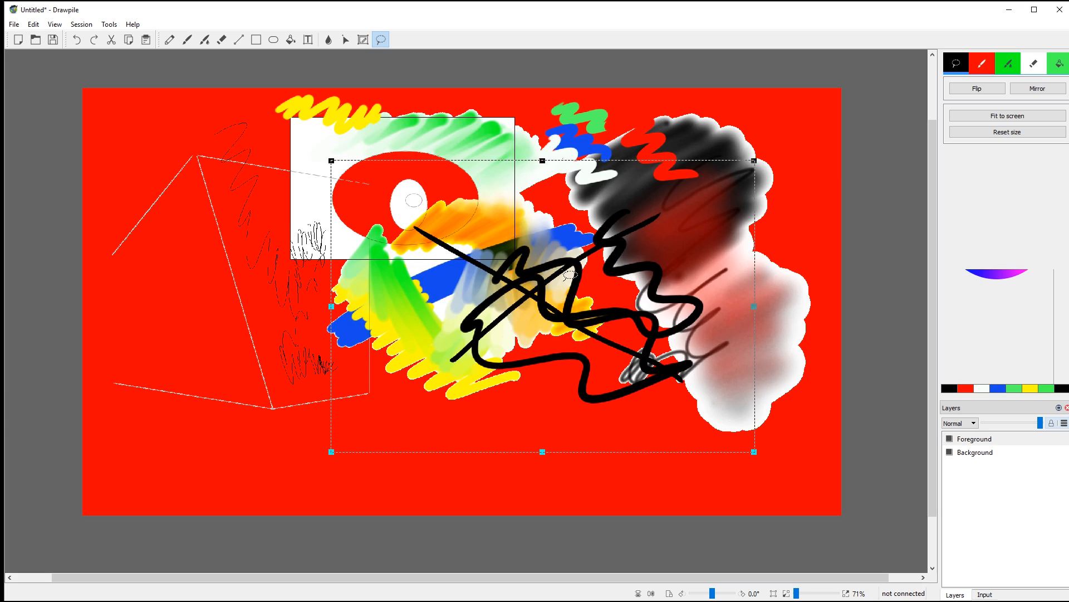
click(978, 440)
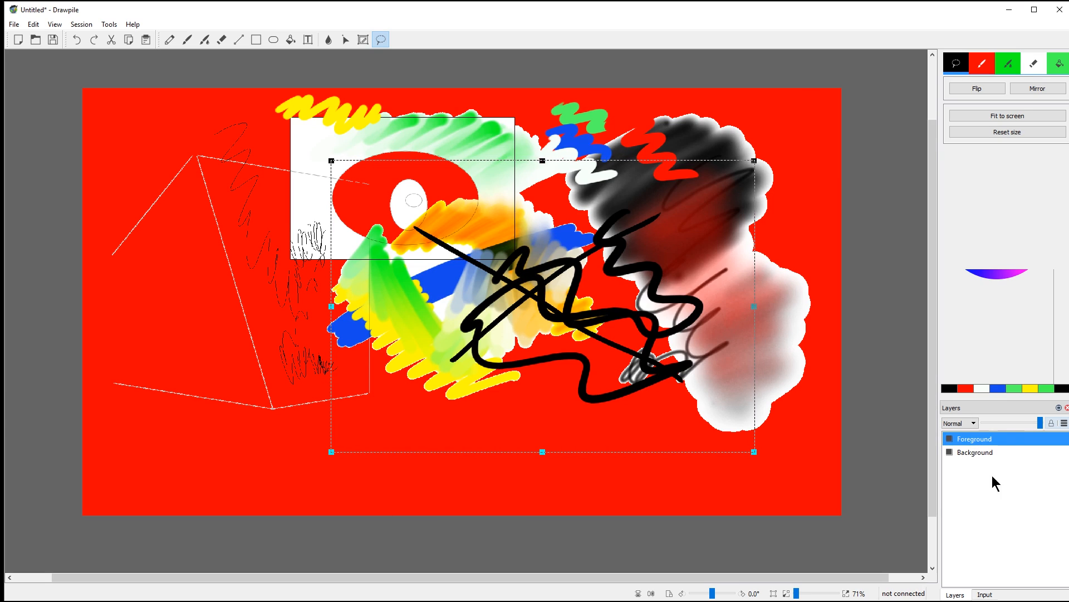
Step: Add a new layer from the Layers panel menu and rename it 'new layer'
right_click(997, 440)
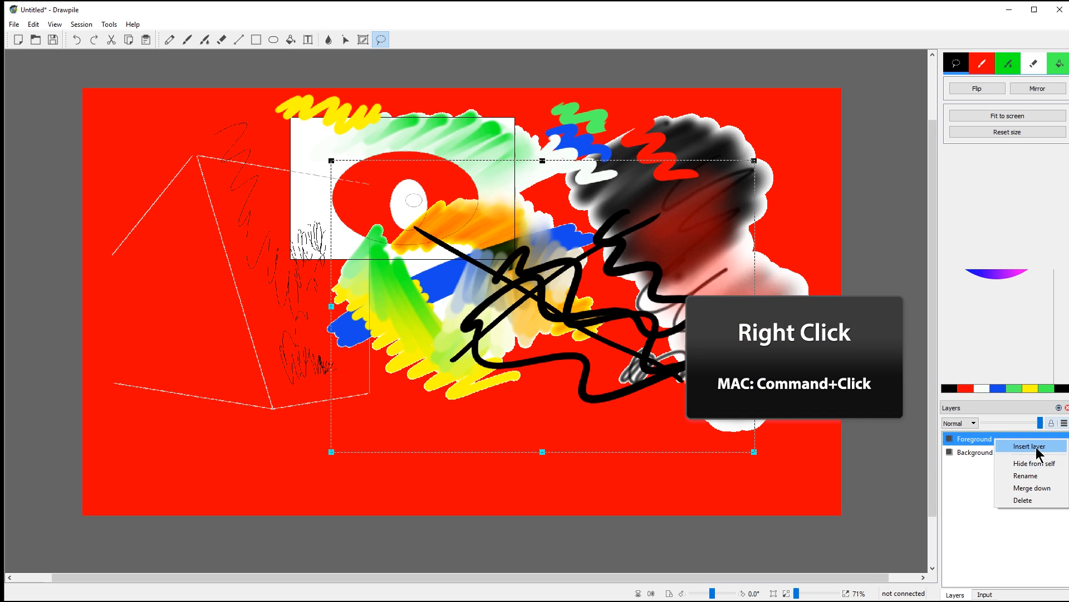
click(1063, 423)
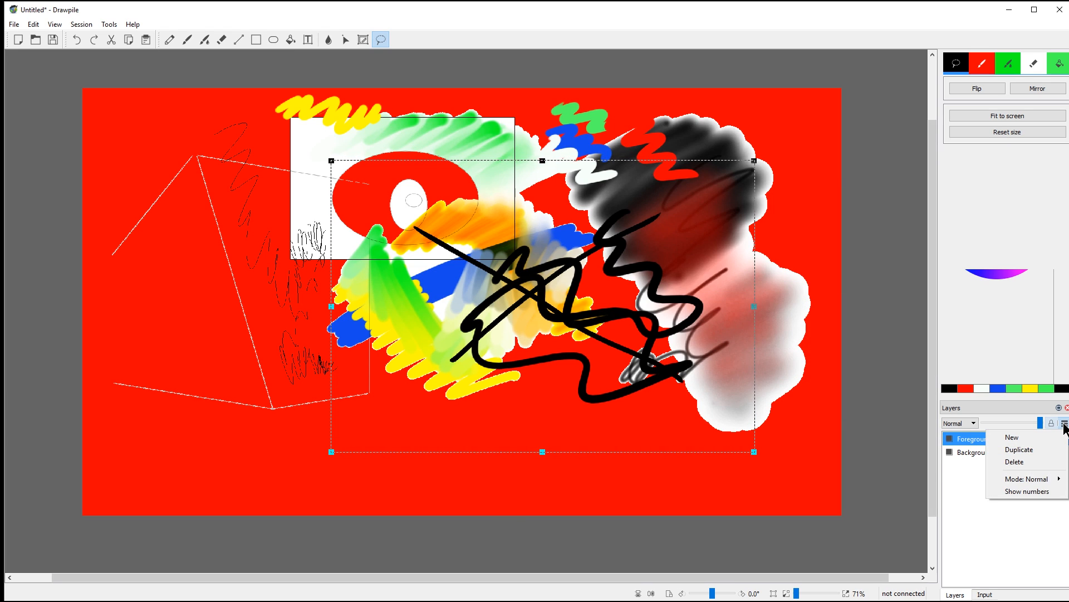
click(1027, 438)
double_click(959, 441)
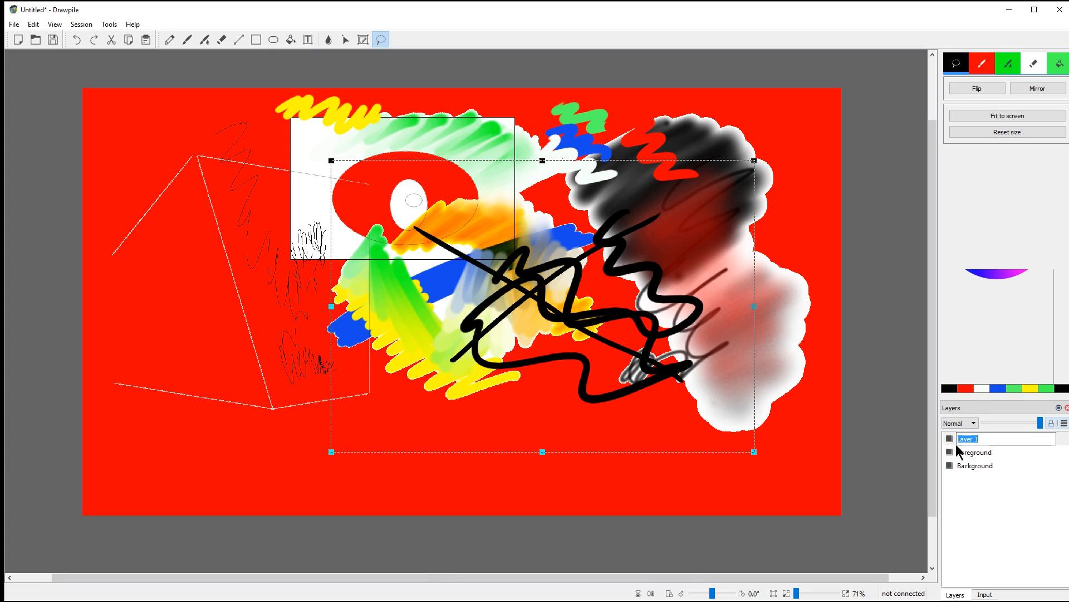
text(new layer)
key(Return)
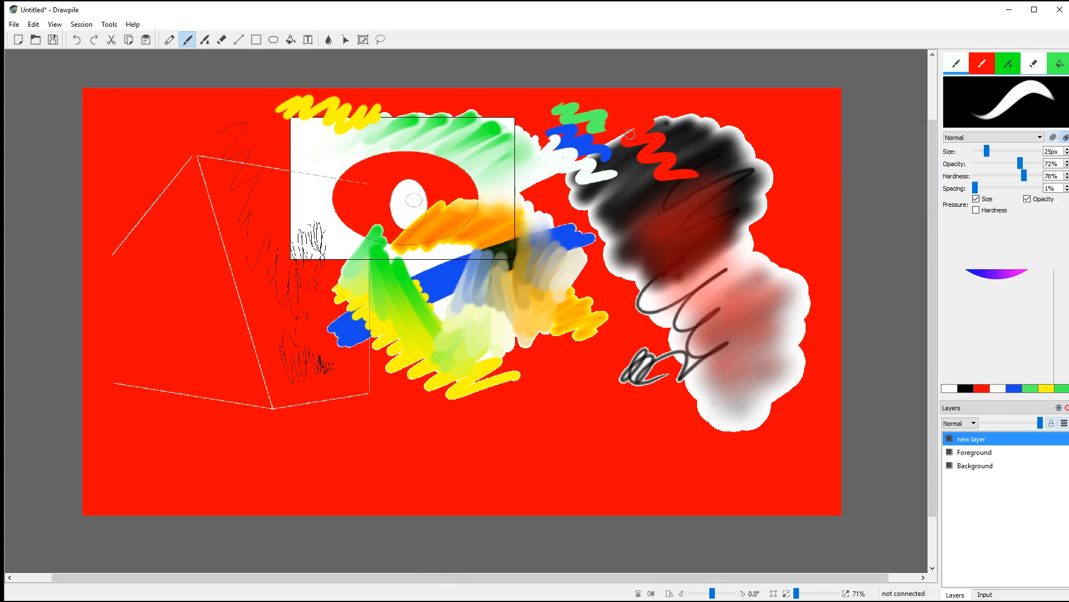
Step: Draw a canvas-wide white X, then select and scale it down into the lower-left corner
drag(679, 135, 221, 433)
drag(157, 159, 703, 427)
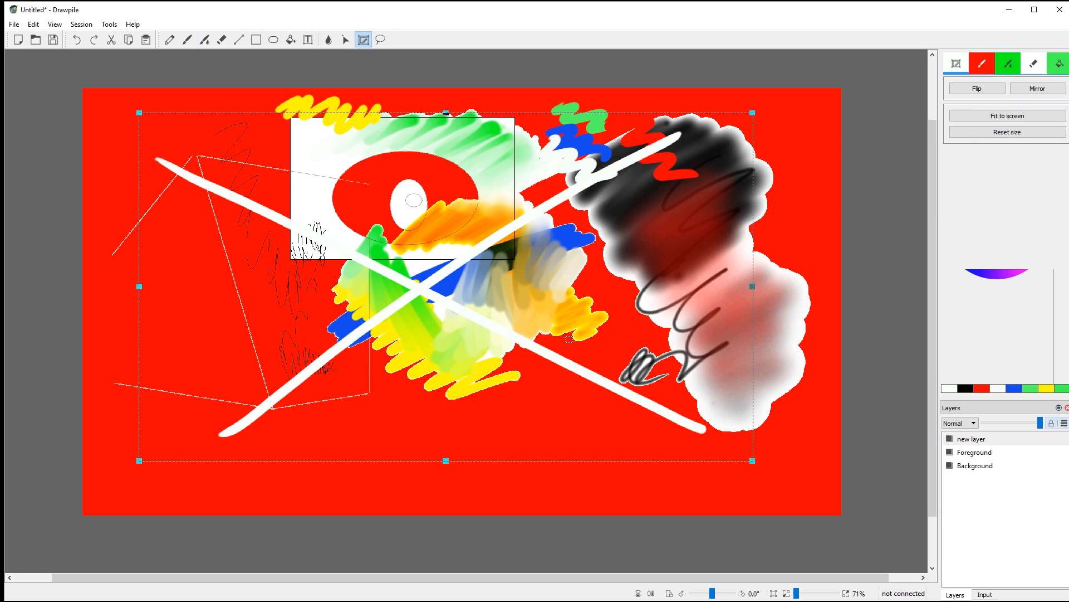
drag(472, 310, 511, 352)
drag(793, 155, 383, 373)
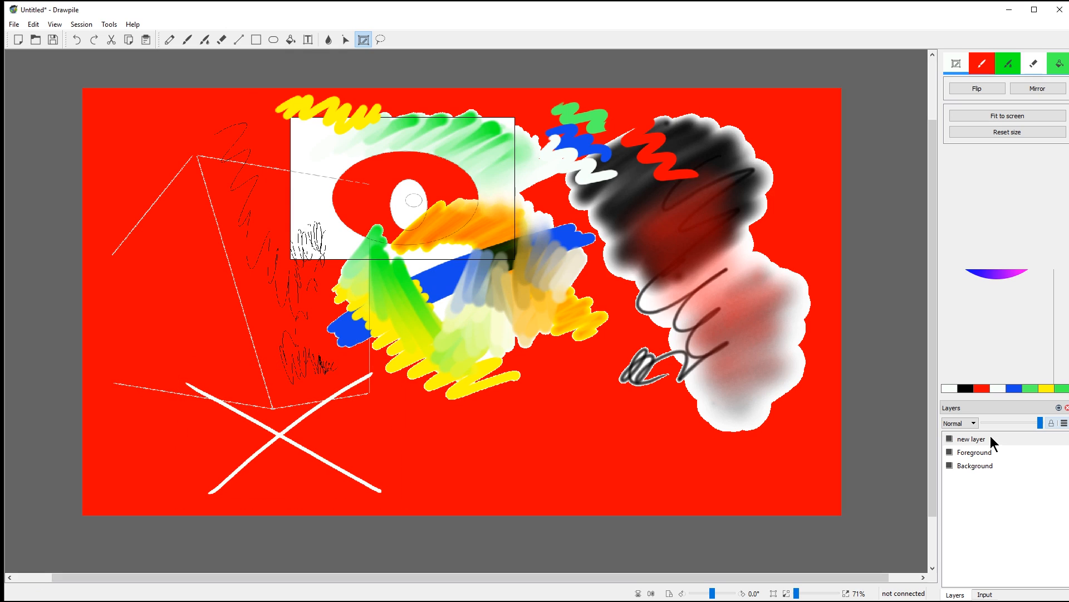
click(975, 438)
Step: Select all and delete everything on new layer, then deselect via the Edit menu
click(35, 25)
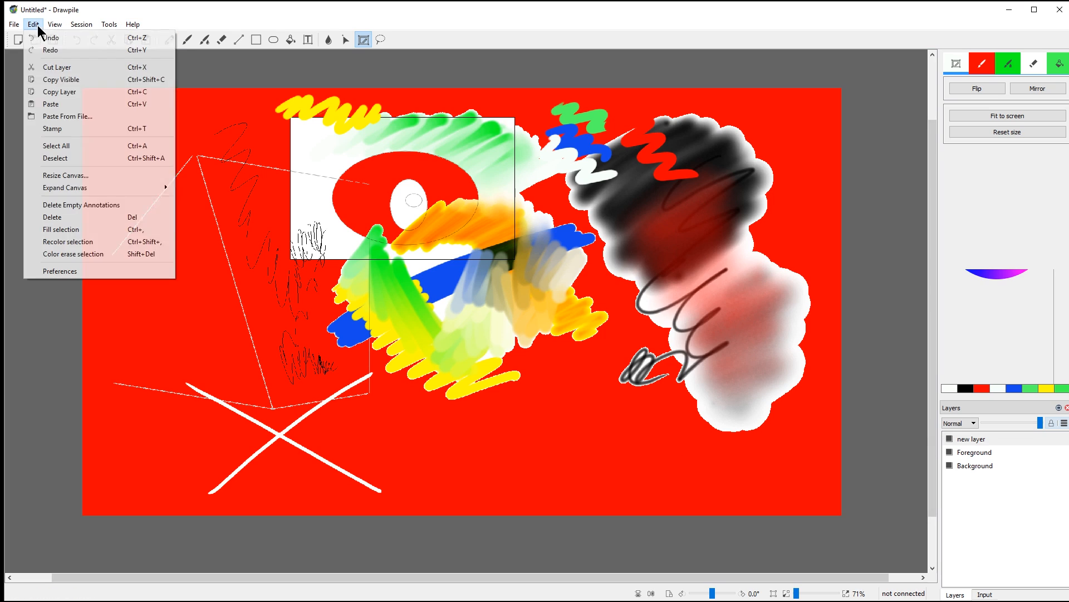
click(74, 146)
key(Delete)
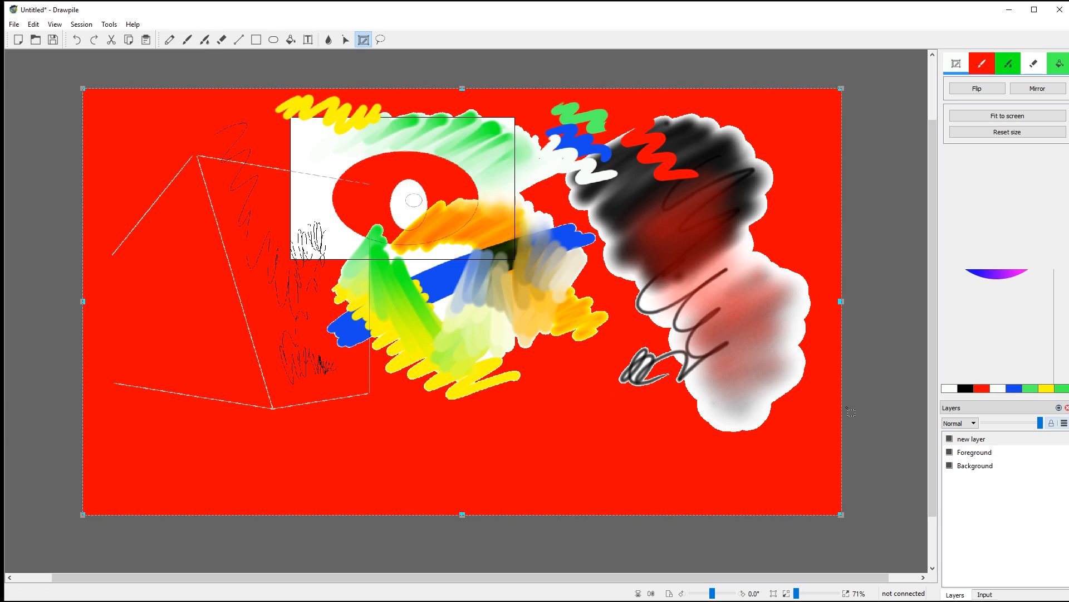
click(37, 24)
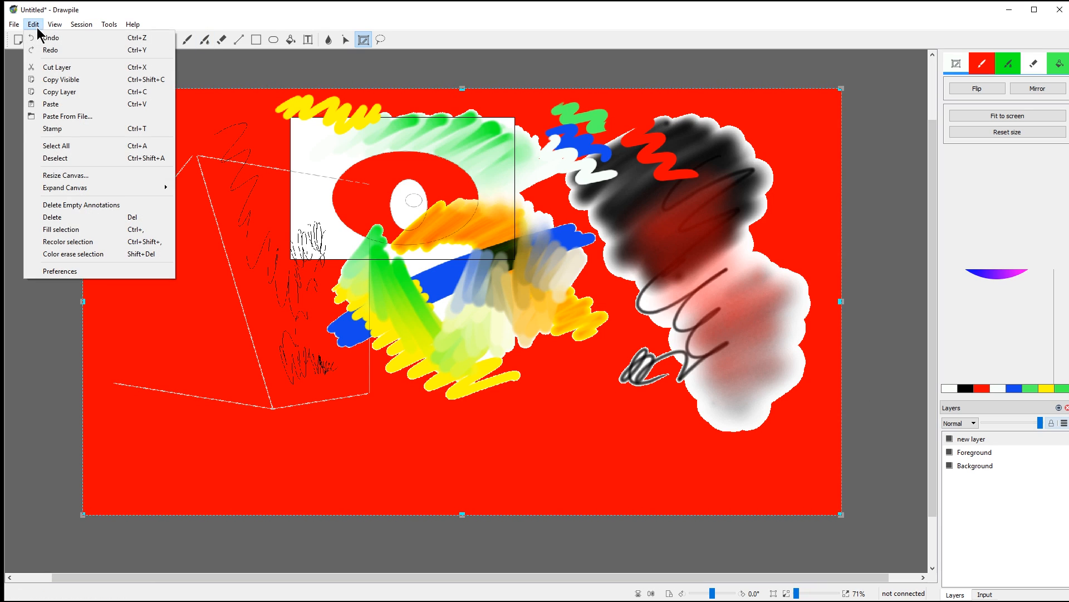
click(76, 159)
Step: On the Background layer, select all, delete the remaining artwork, and deselect
click(975, 466)
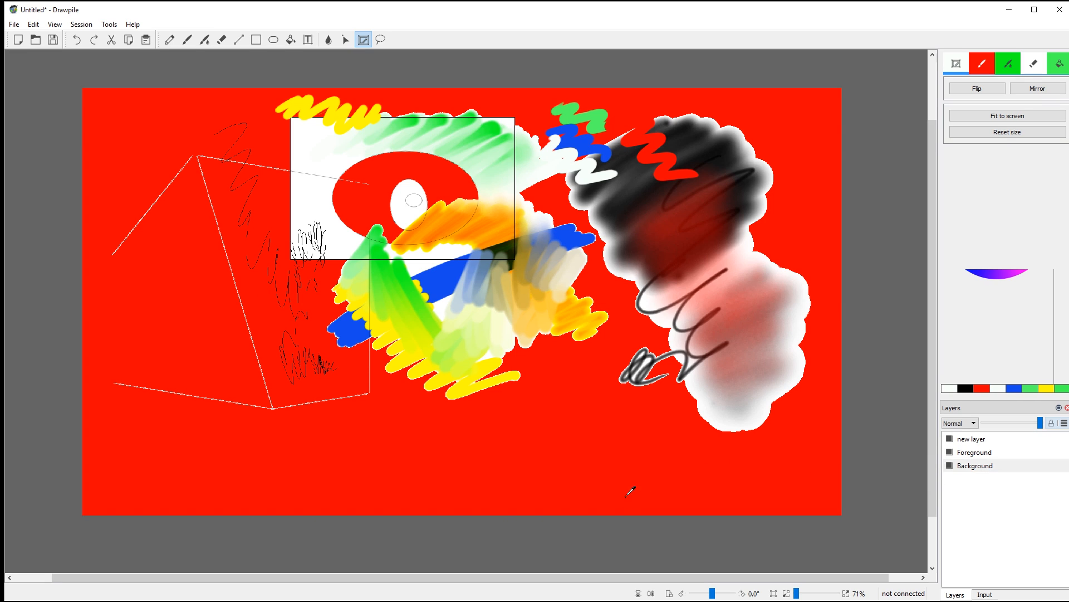
key(ctrl+a)
key(Delete)
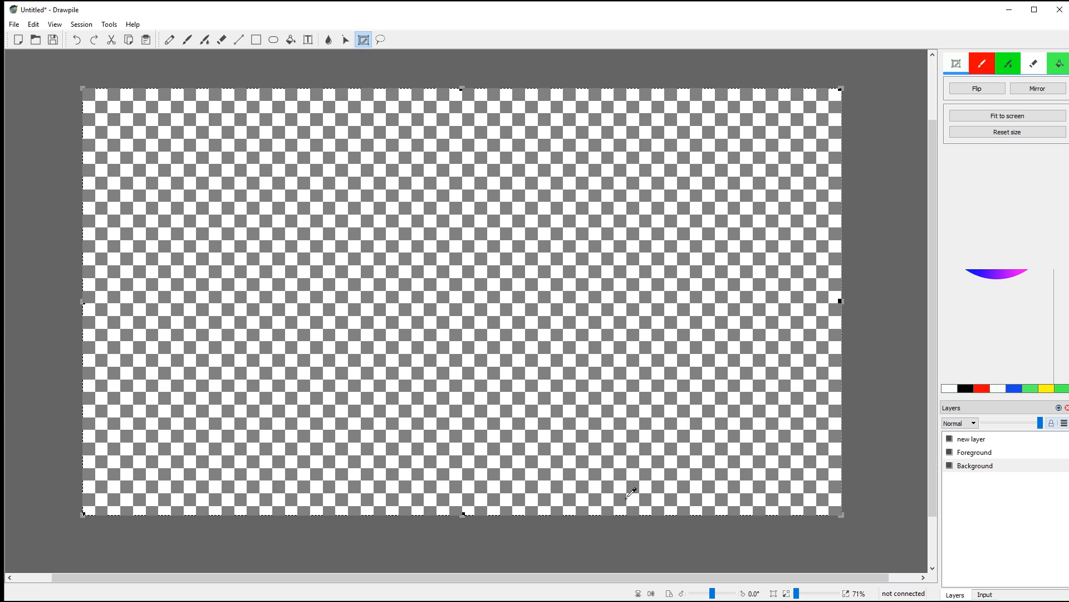
key(ctrl+shift+a)
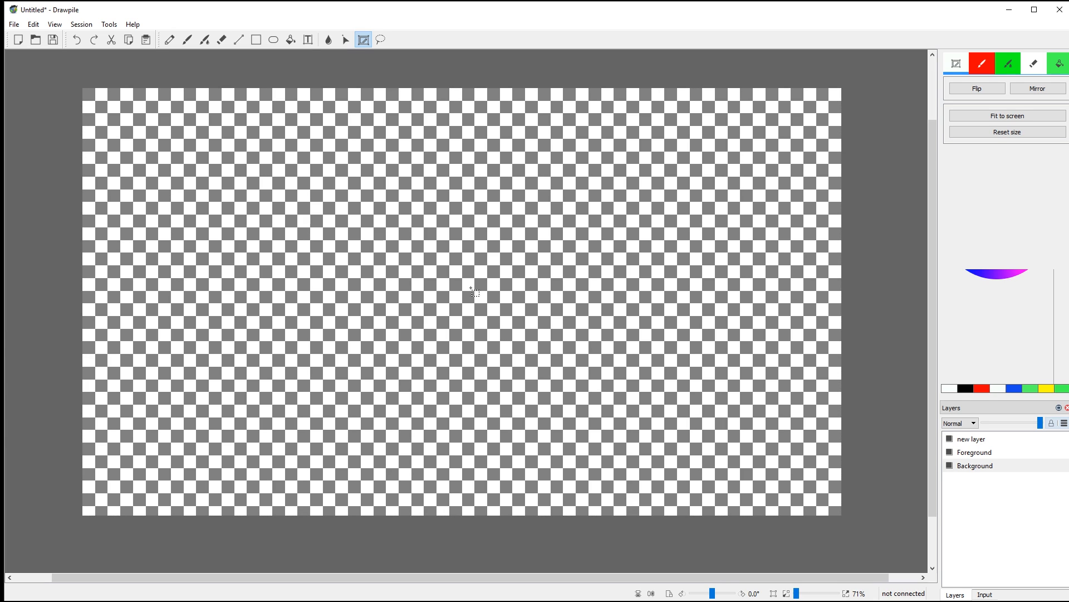
Step: Flood-fill the empty canvas with pale mint and make Background the active layer
click(1059, 64)
click(535, 311)
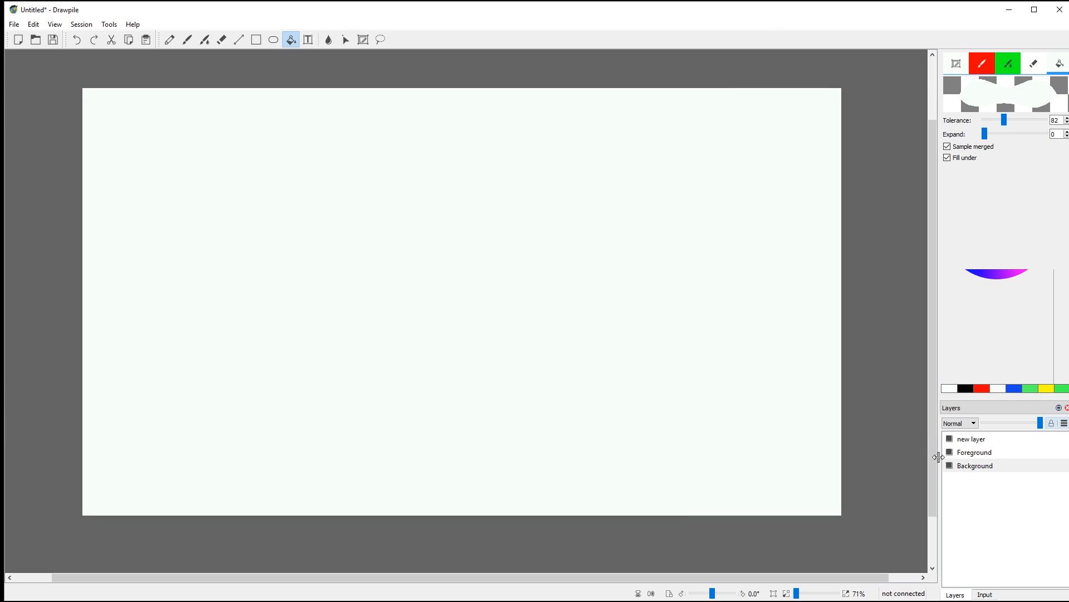
click(975, 452)
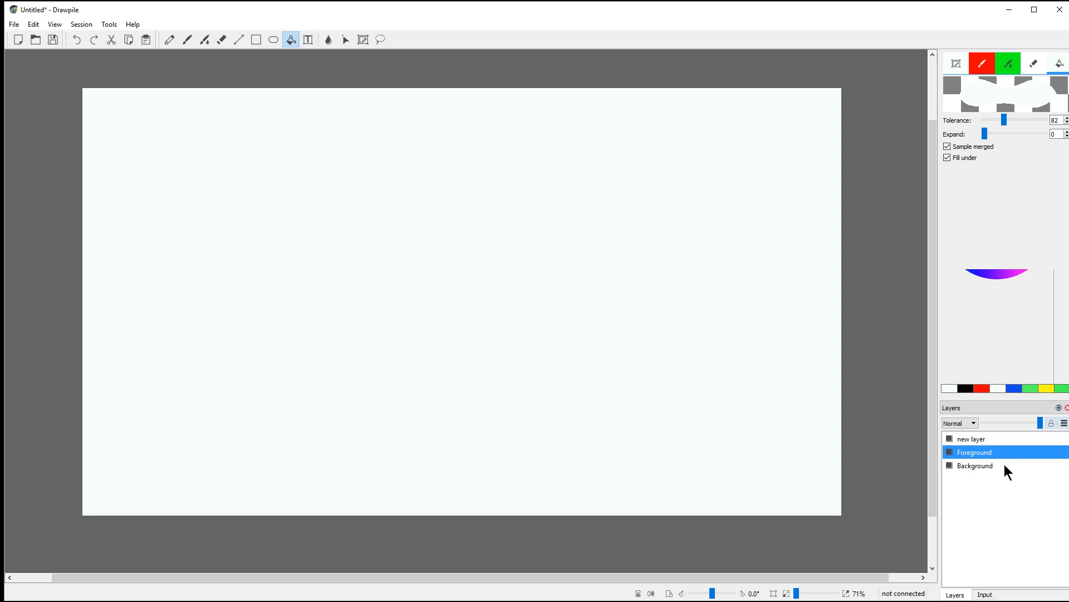
click(977, 465)
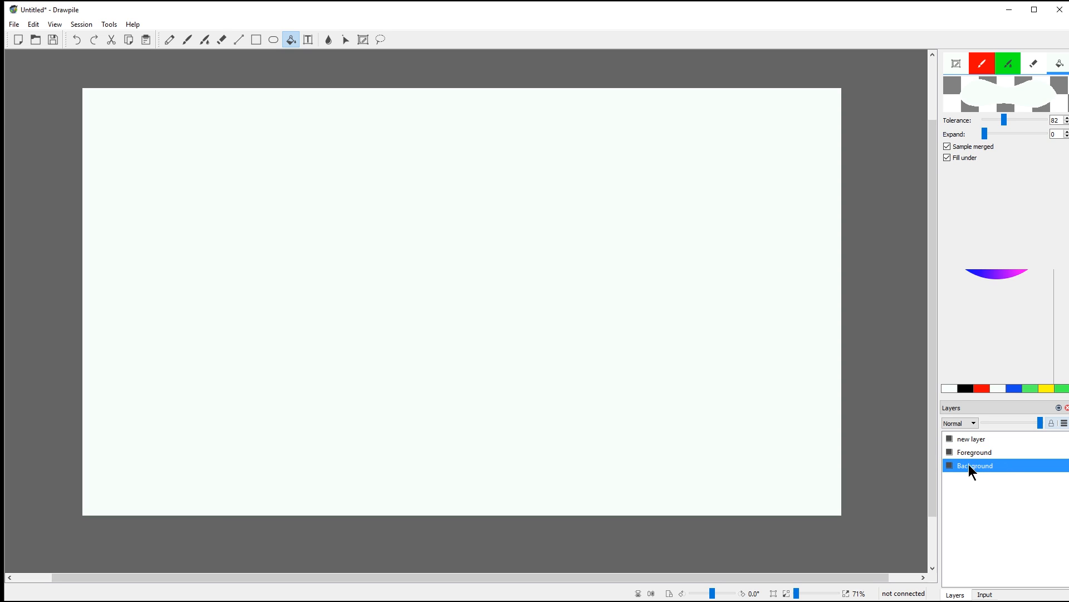
Step: Lock the Background layer against editing, then return to the Foreground layer
click(1052, 424)
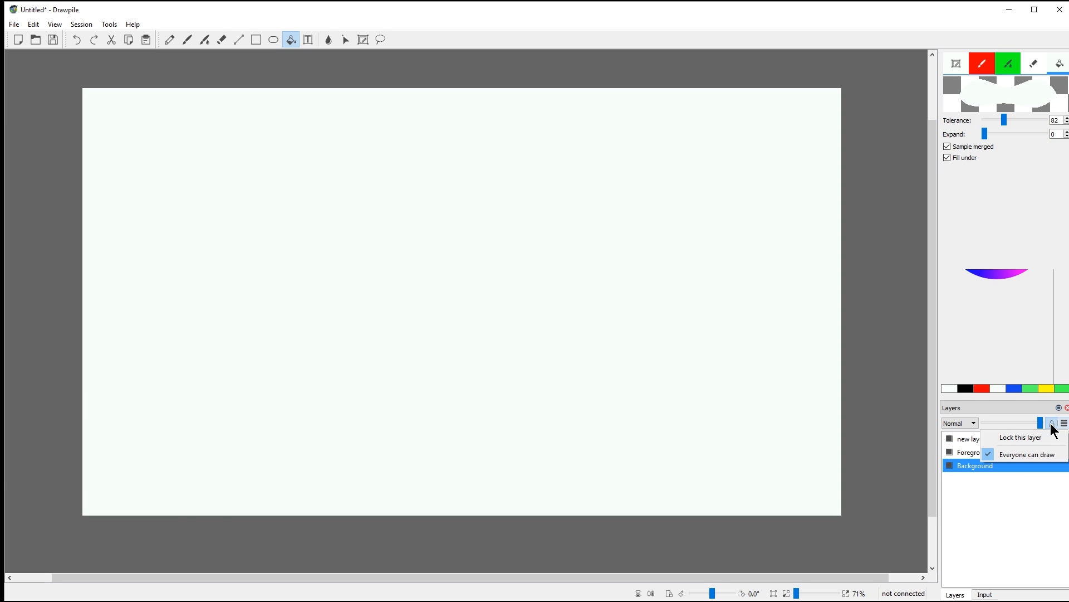
click(1024, 438)
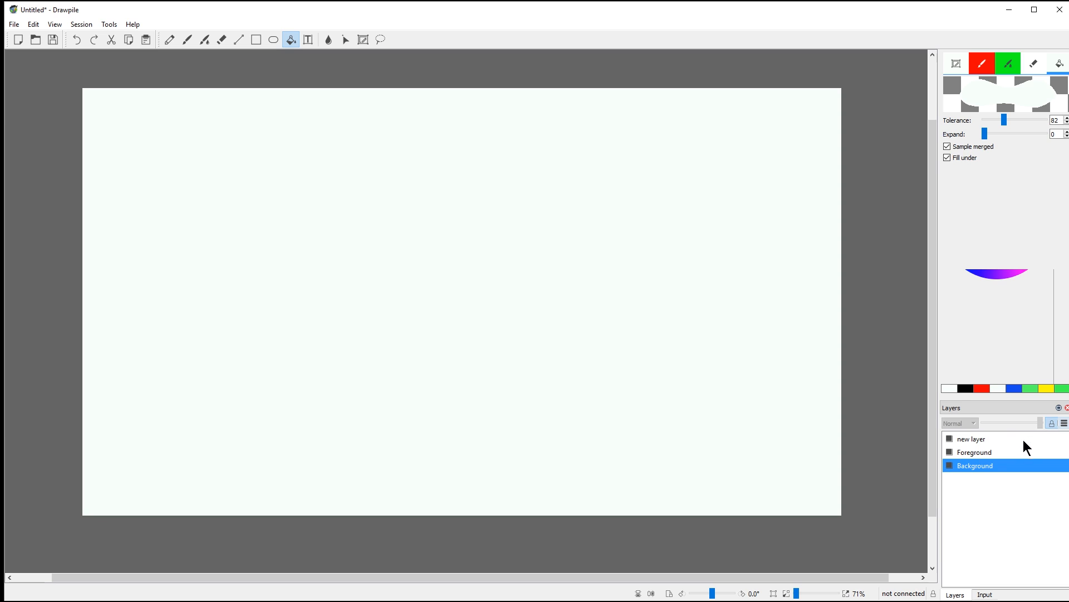
click(976, 453)
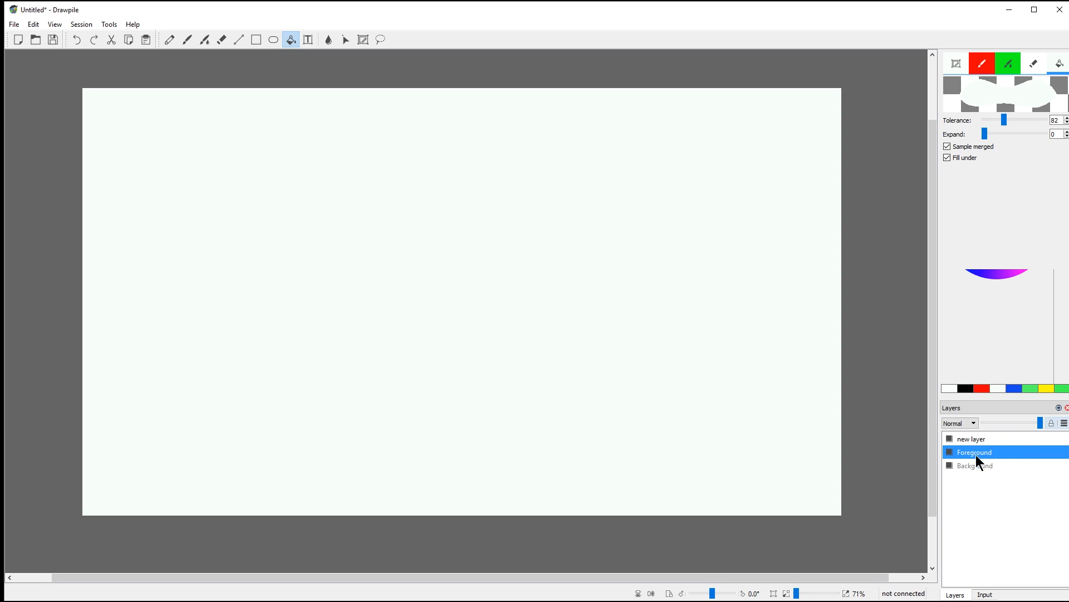
click(961, 69)
click(981, 390)
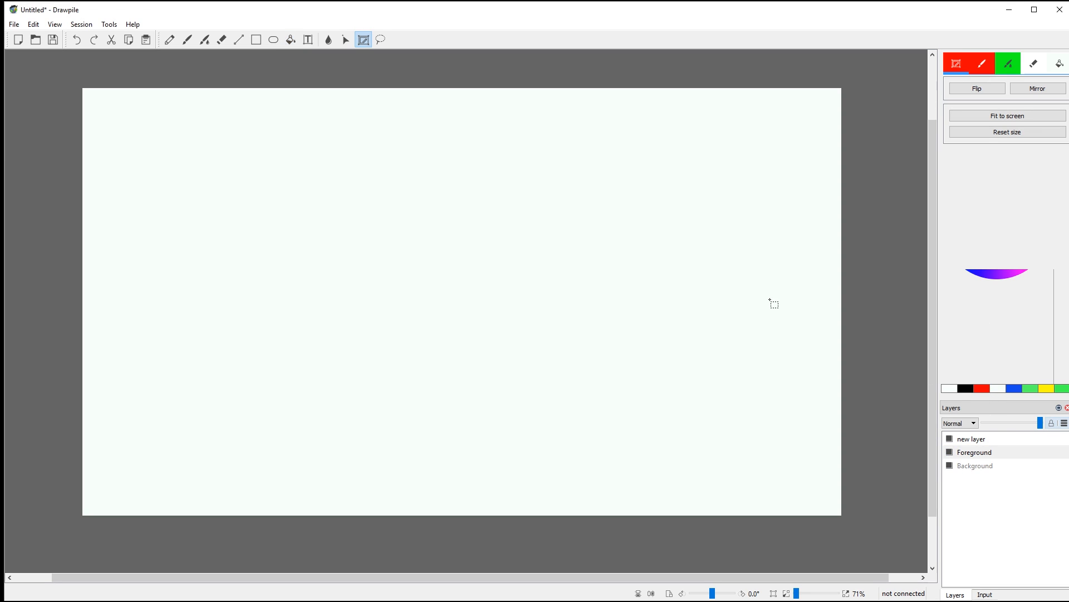
Step: Draw a long red zigzag across the canvas, then delete the Foreground layer
click(186, 40)
mouse_move(229, 241)
mouse_down()
mouse_move(497, 204)
mouse_move(545, 375)
mouse_move(609, 306)
mouse_move(660, 393)
mouse_up()
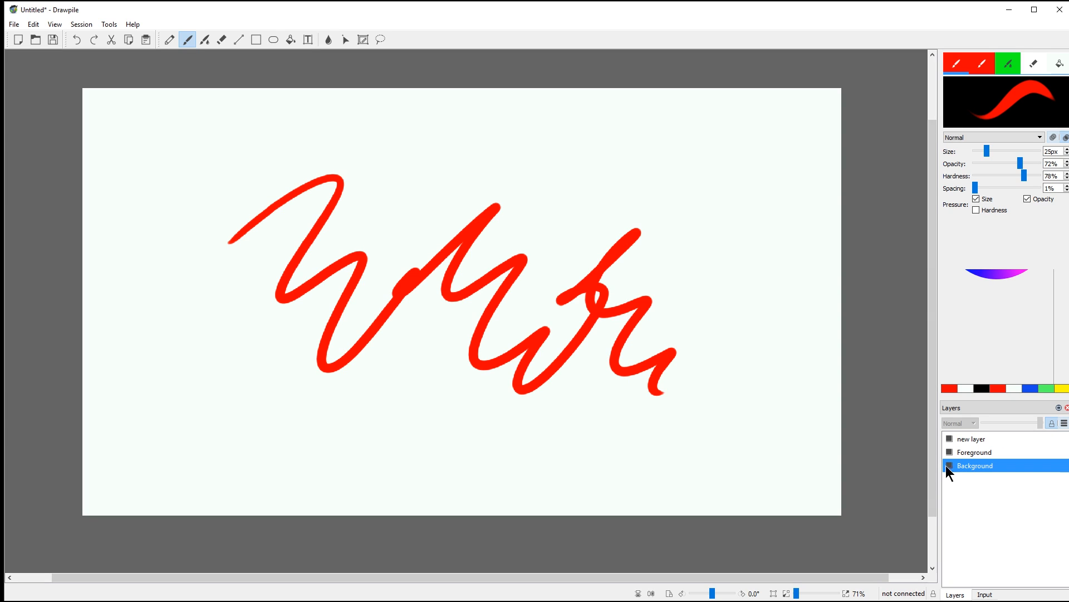
click(977, 453)
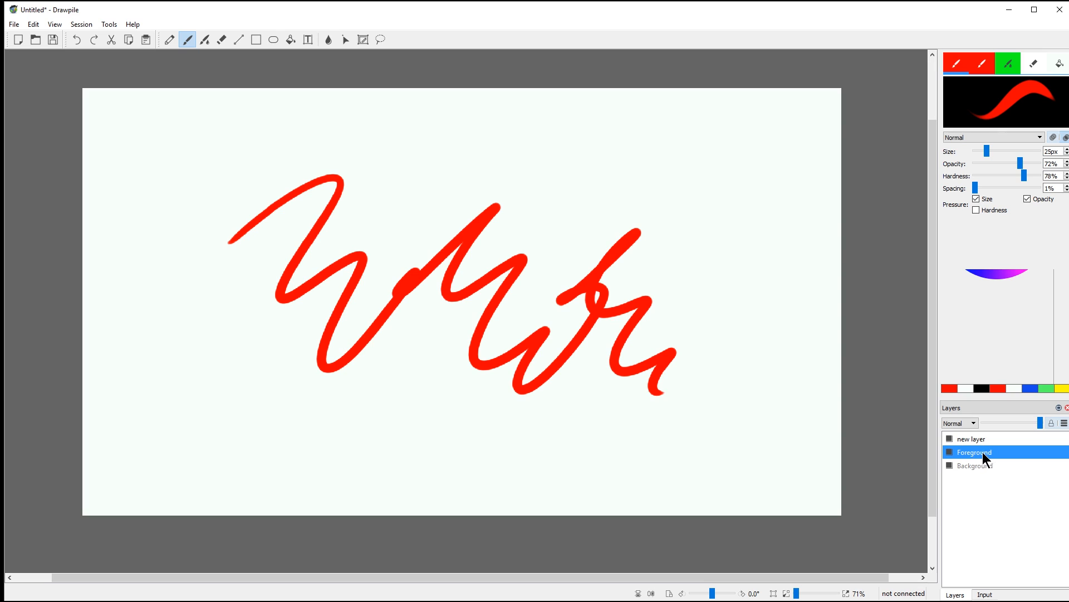
right_click(981, 453)
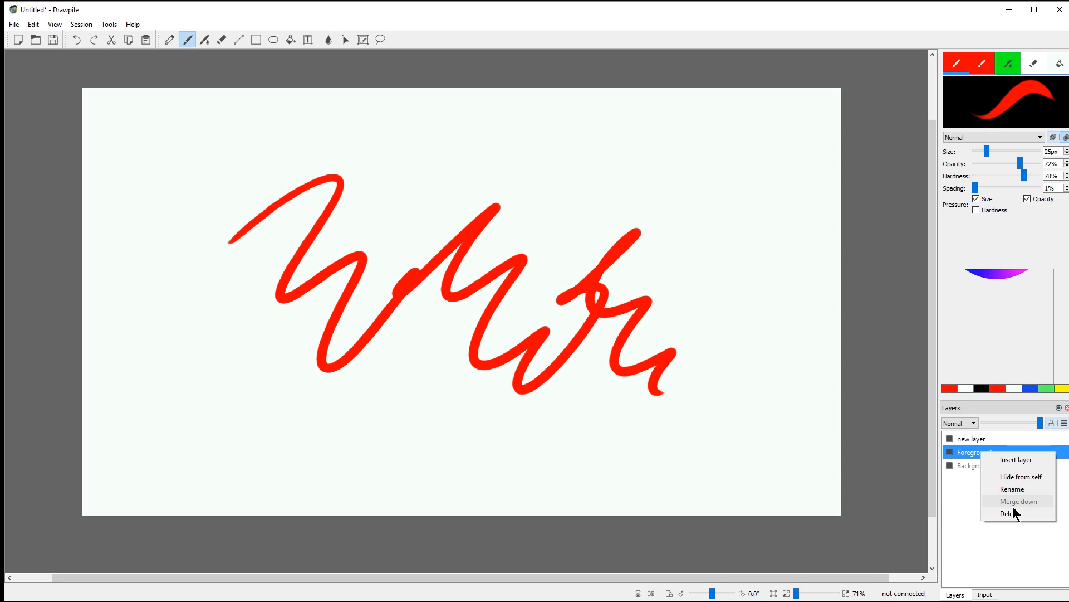
click(1064, 423)
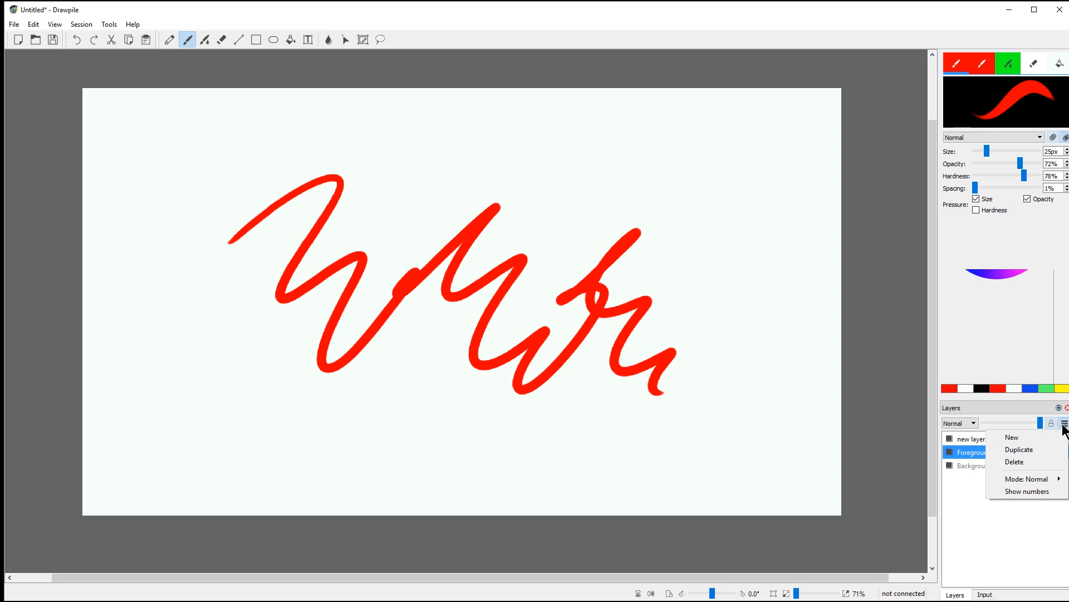
click(1016, 461)
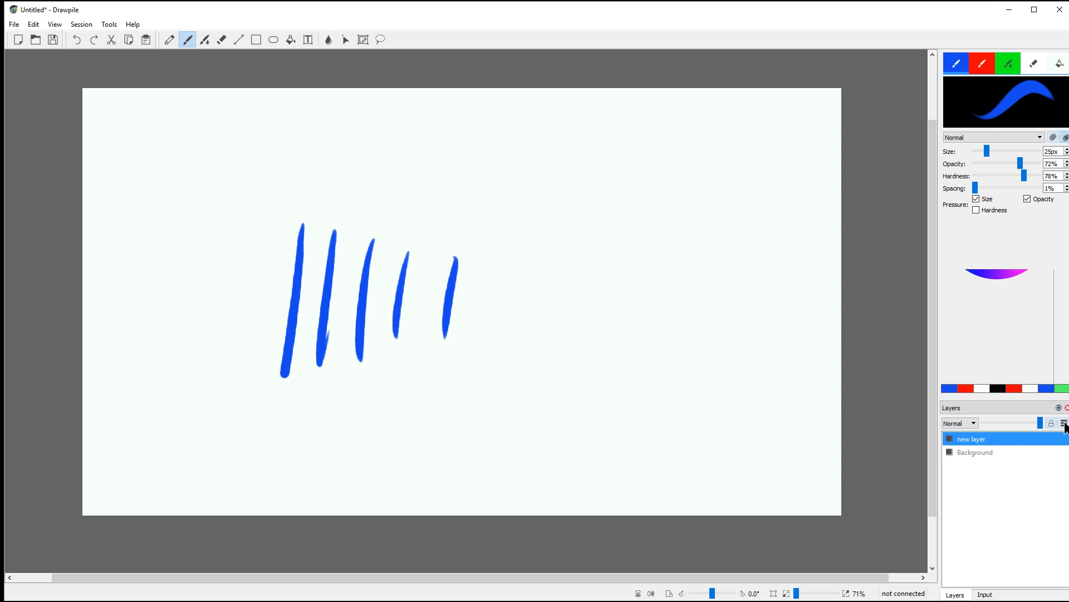
click(1064, 424)
Step: Duplicate the blue-stroke layer and move a rectangle selection of the strokes right
click(1026, 450)
key(s)
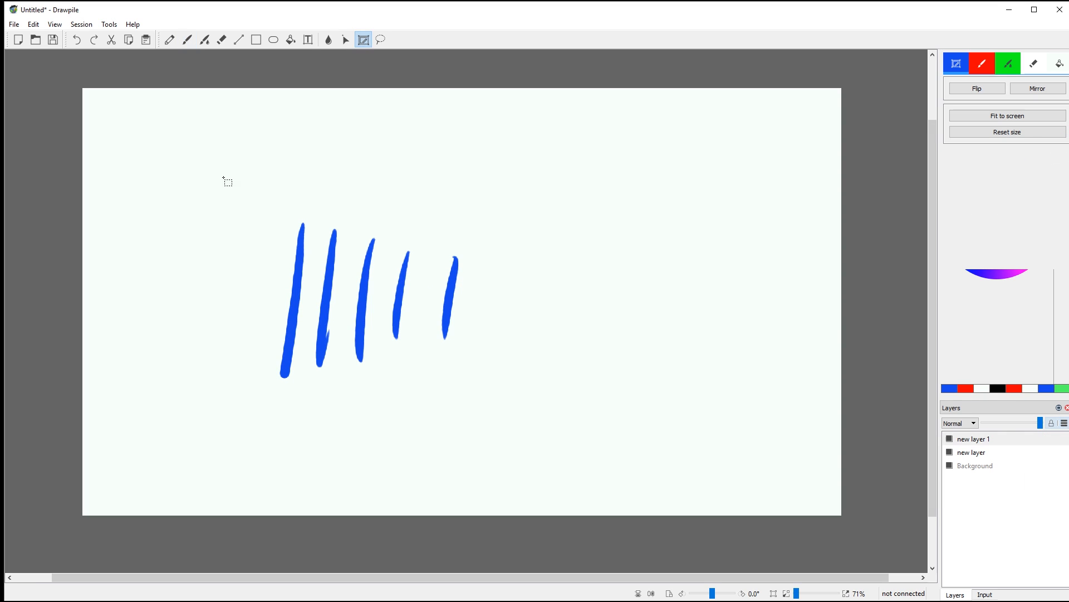
drag(222, 183, 553, 433)
drag(409, 295, 638, 293)
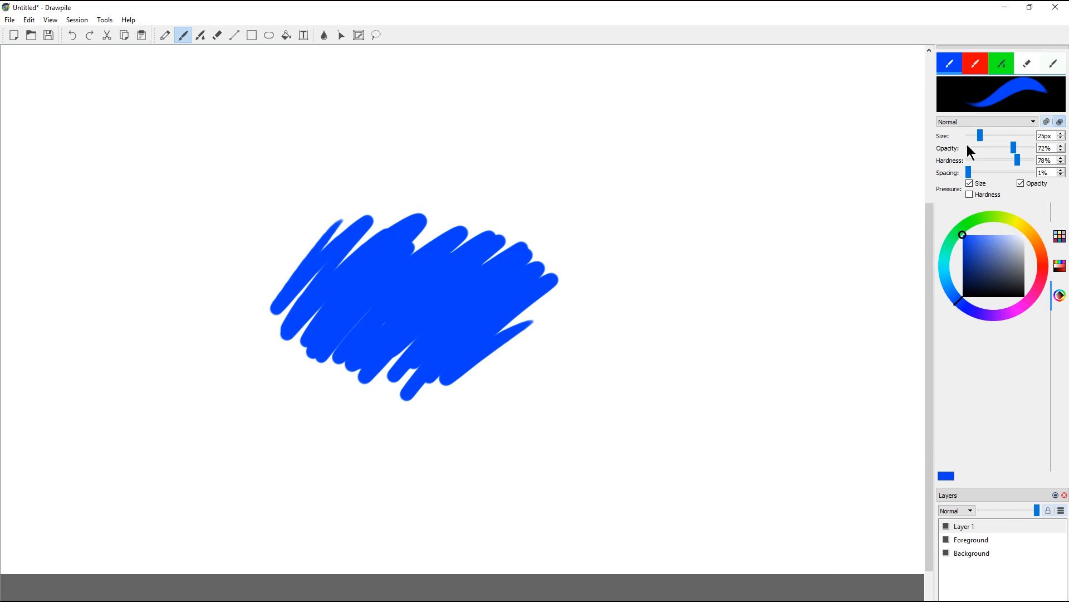
Step: Paint a yellow scribble over the blue shape with Normal brush blending
click(962, 122)
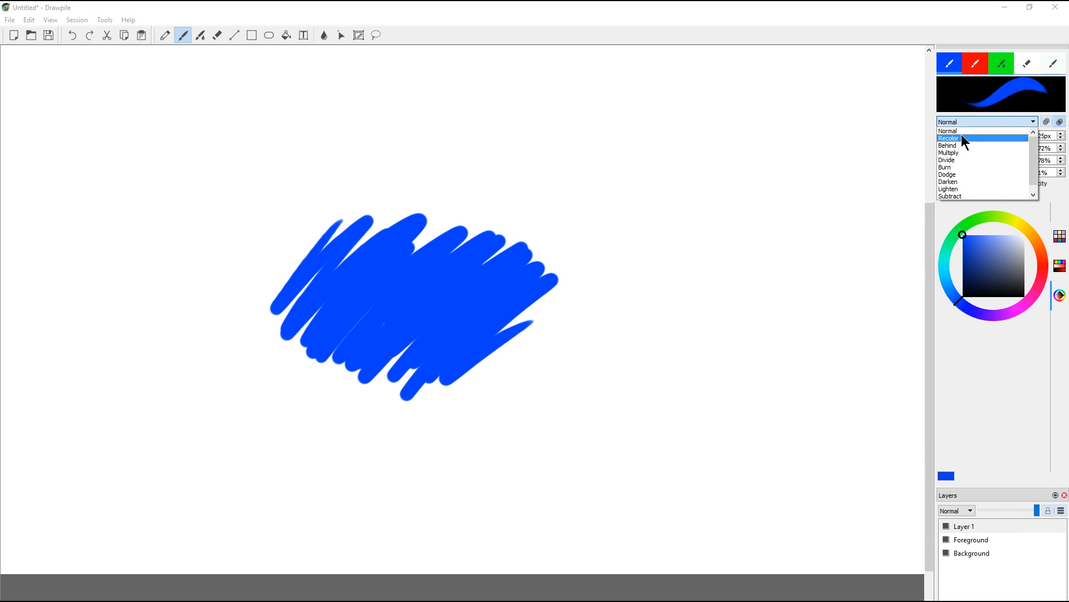
click(962, 132)
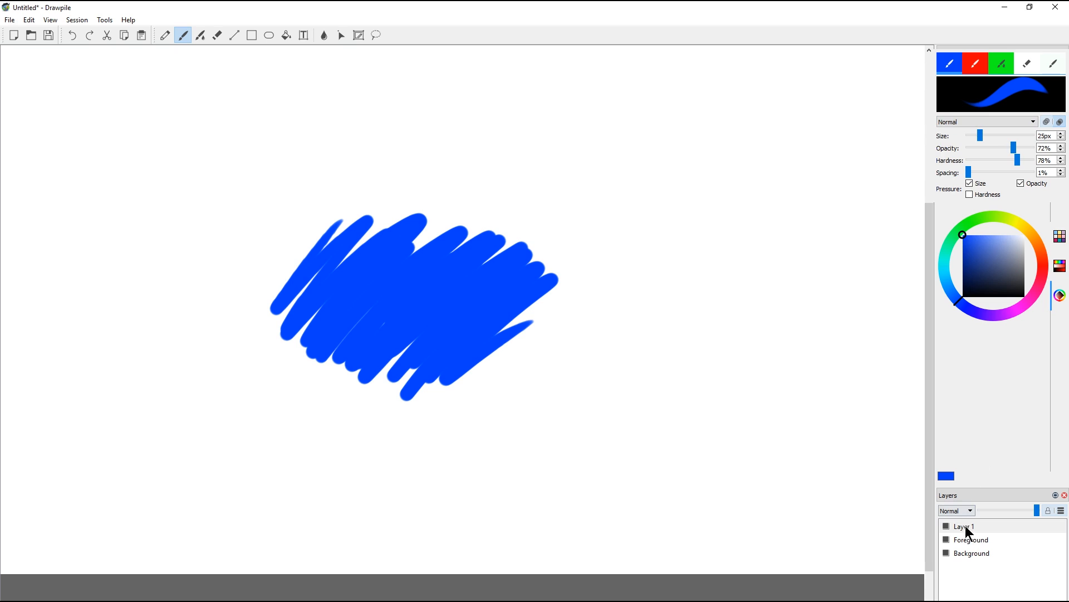
click(1017, 225)
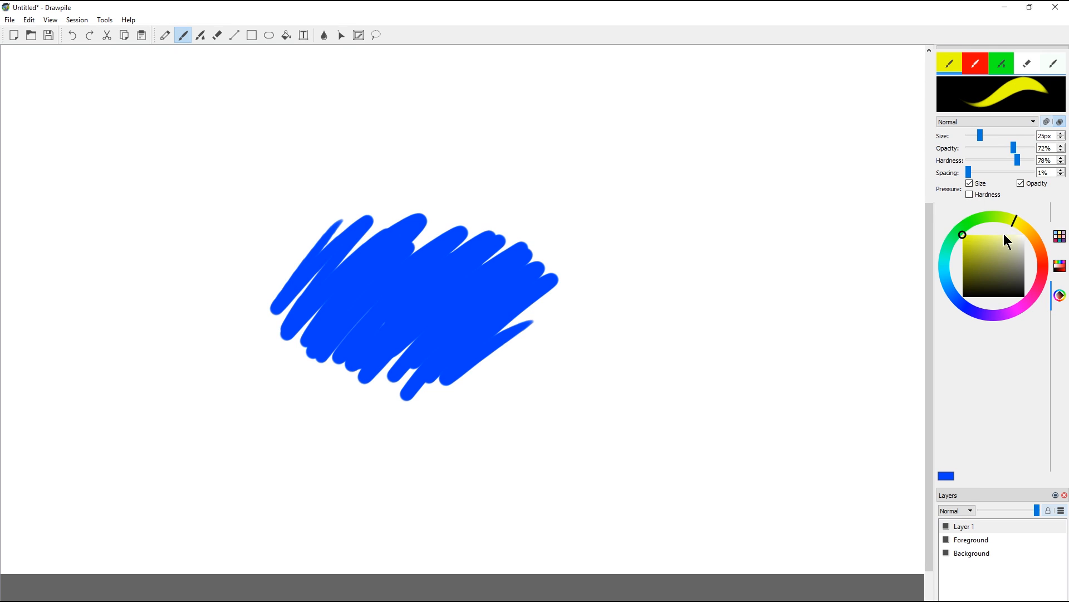
mouse_move(360, 264)
mouse_down()
mouse_move(344, 357)
mouse_move(390, 228)
mouse_move(401, 333)
mouse_move(468, 229)
mouse_move(518, 245)
mouse_move(556, 296)
mouse_move(529, 349)
mouse_up()
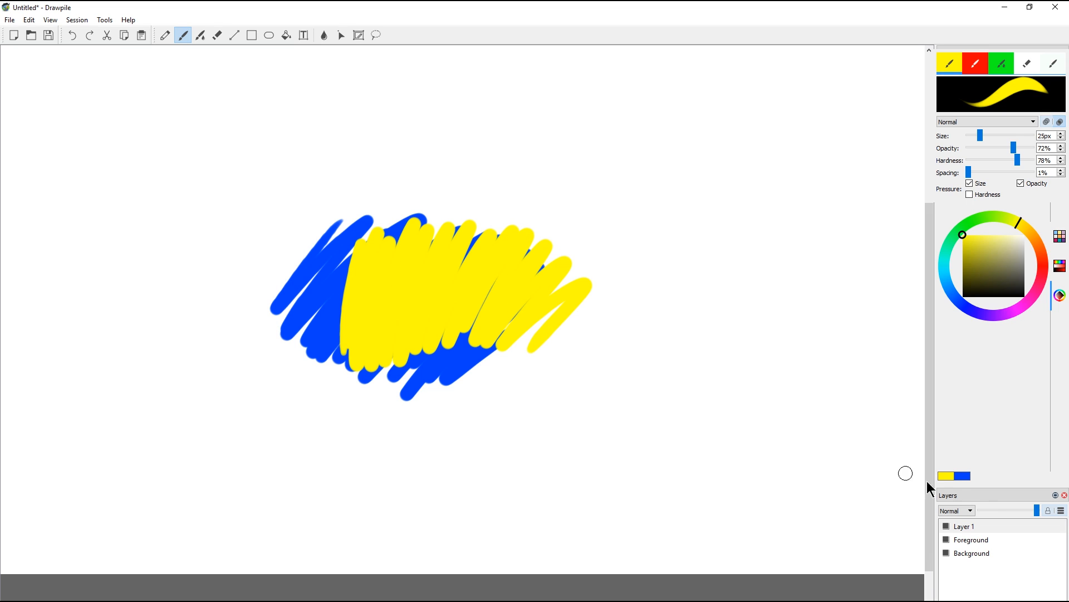
Step: Try Multiply and Lighten blending on Layer 1, then set it back to Normal
click(957, 511)
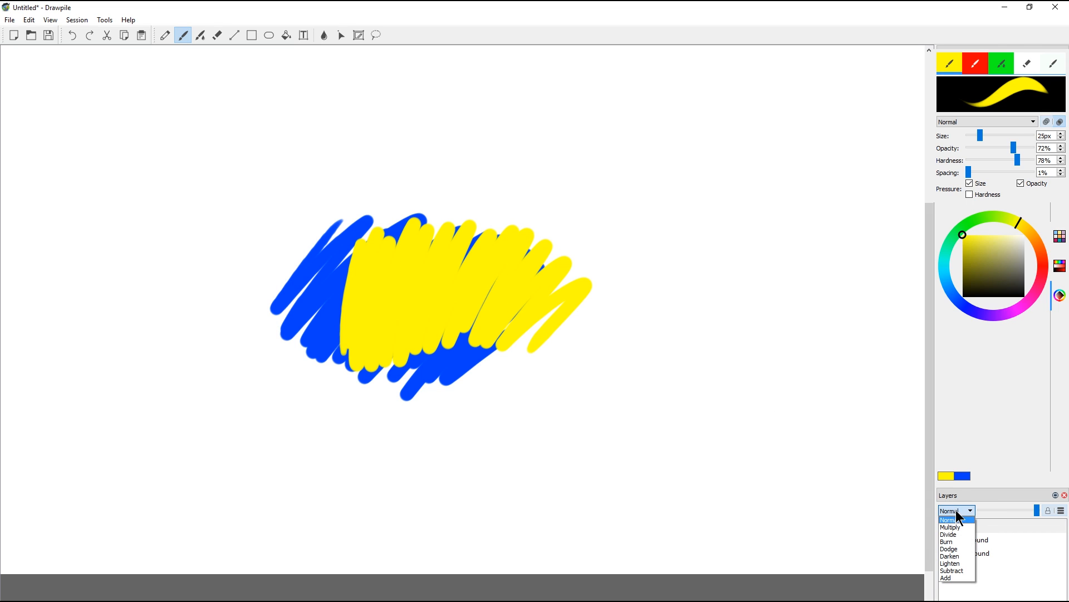
click(953, 527)
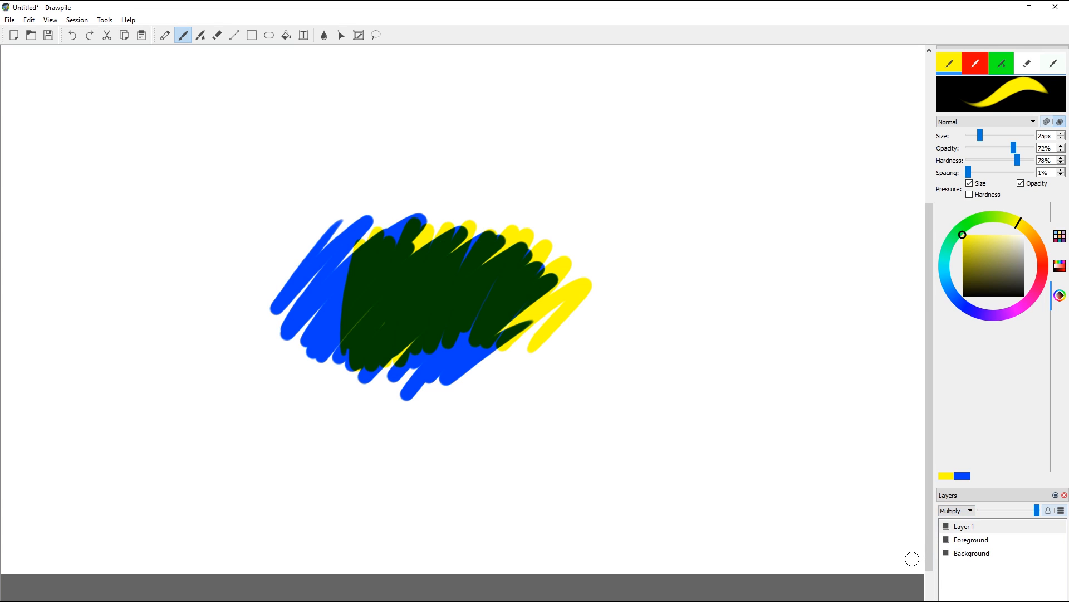
click(953, 510)
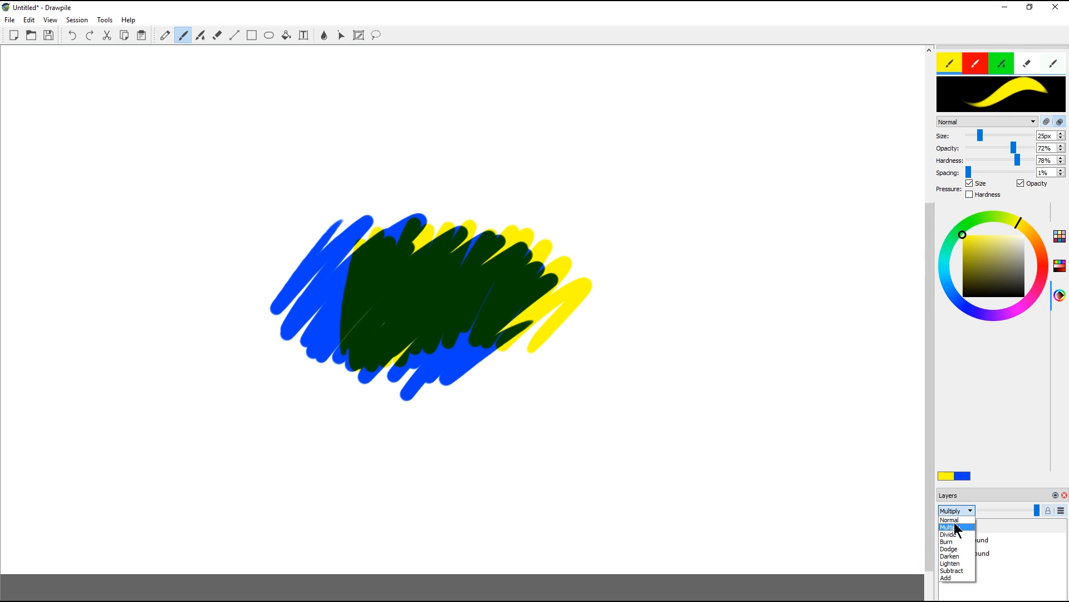
click(955, 563)
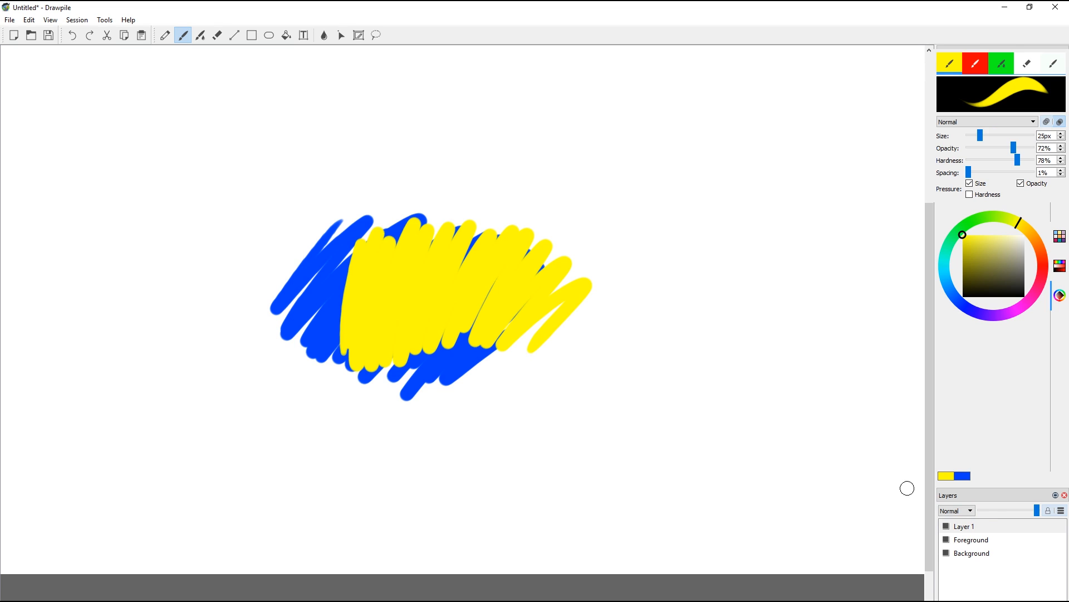
click(958, 510)
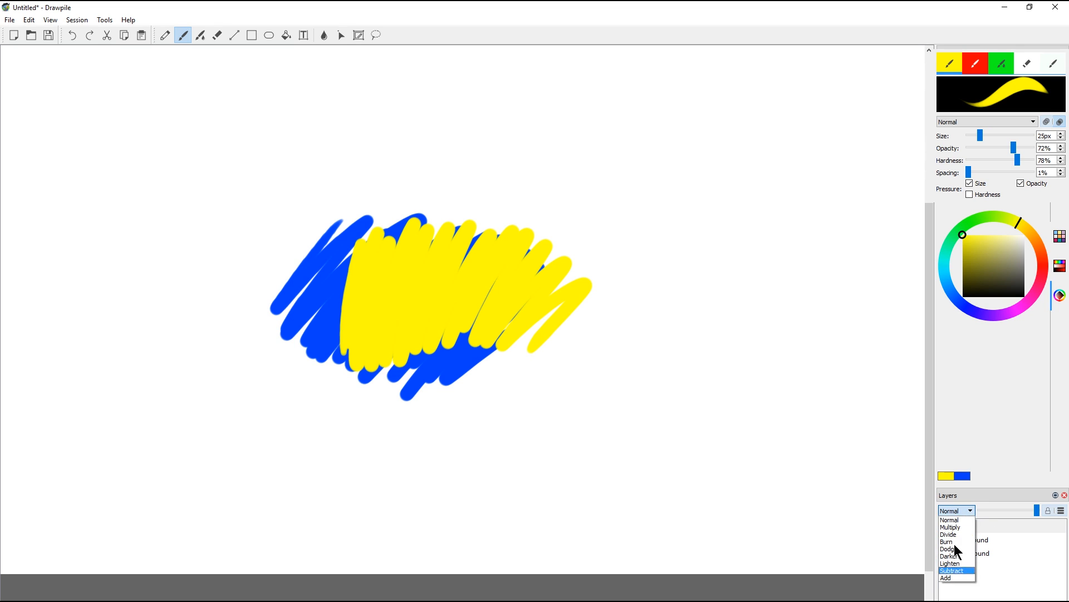
click(975, 585)
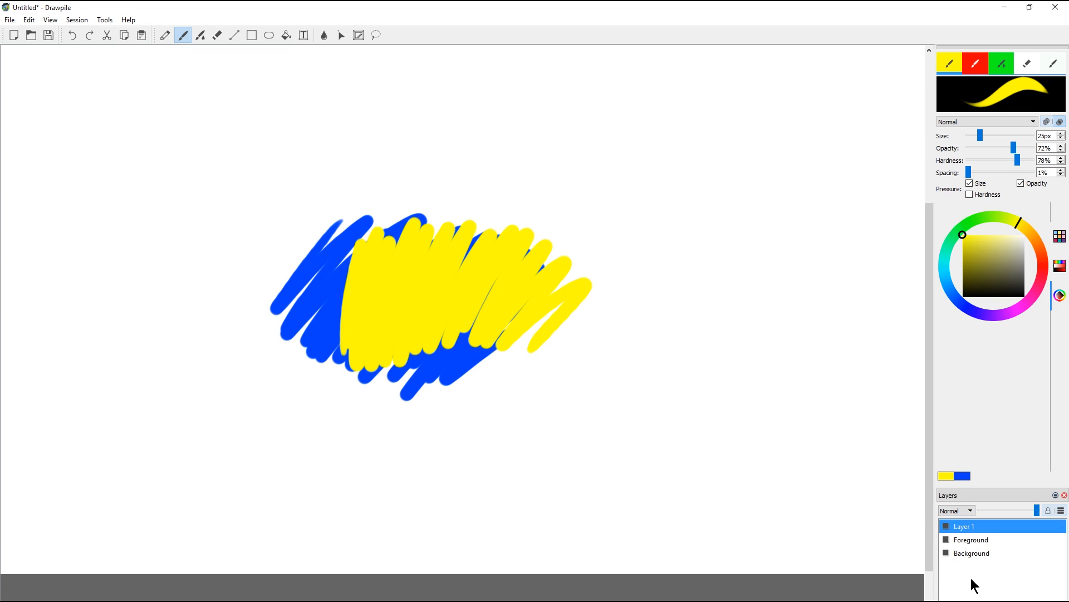
Step: Try reordering Layer 1, and toggle Layer 1 and Foreground visibility off and on
mouse_move(972, 529)
mouse_down()
mouse_move(973, 547)
mouse_move(964, 527)
mouse_up()
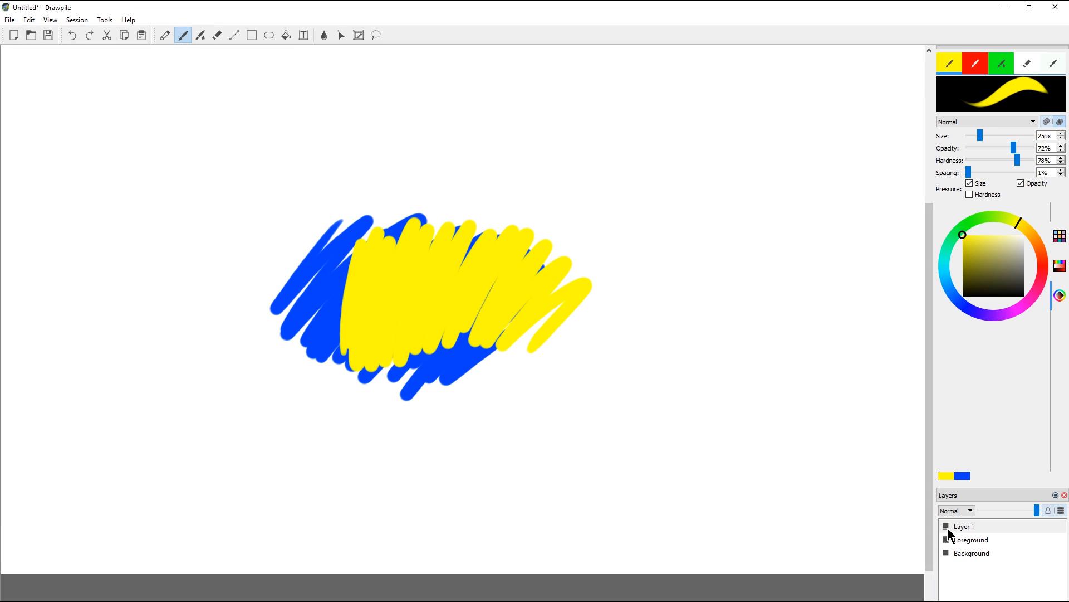
click(946, 526)
click(945, 526)
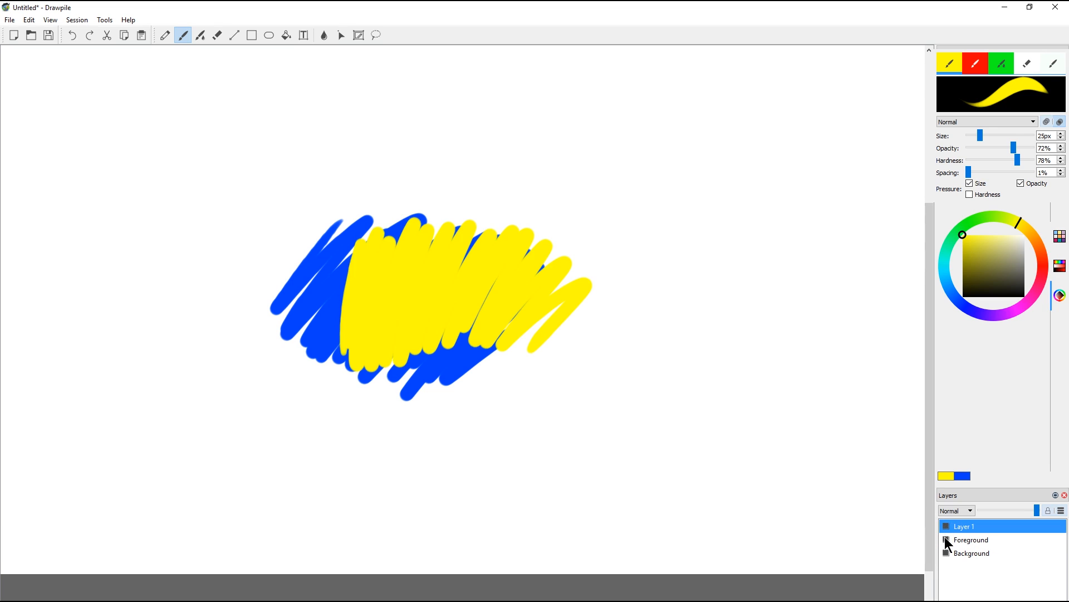
click(946, 540)
click(946, 540)
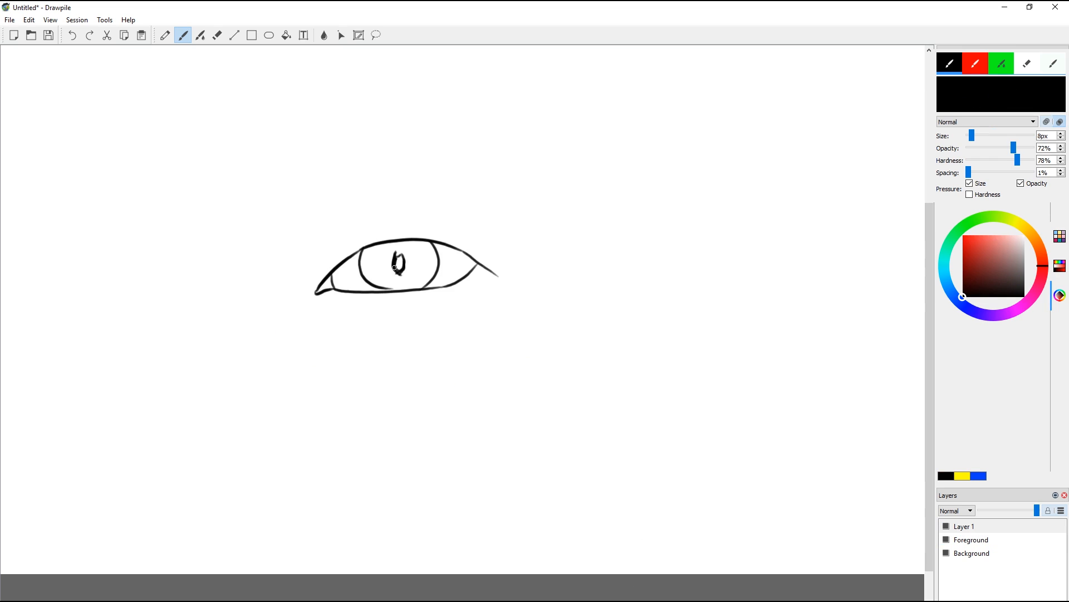
Step: Ink the eye's pupil, brow and lashes, and pick colours on the Foreground layer
drag(317, 266, 436, 214)
click(971, 540)
click(991, 216)
click(964, 236)
Step: Pick a new colour and paint it into the eye
click(1041, 253)
click(1024, 234)
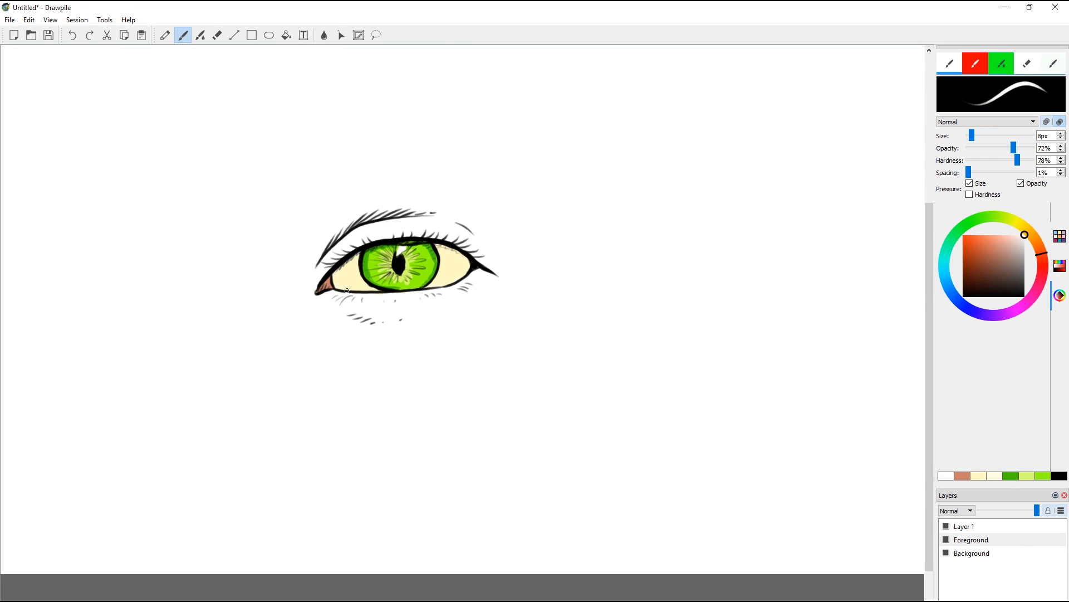
drag(403, 287, 414, 287)
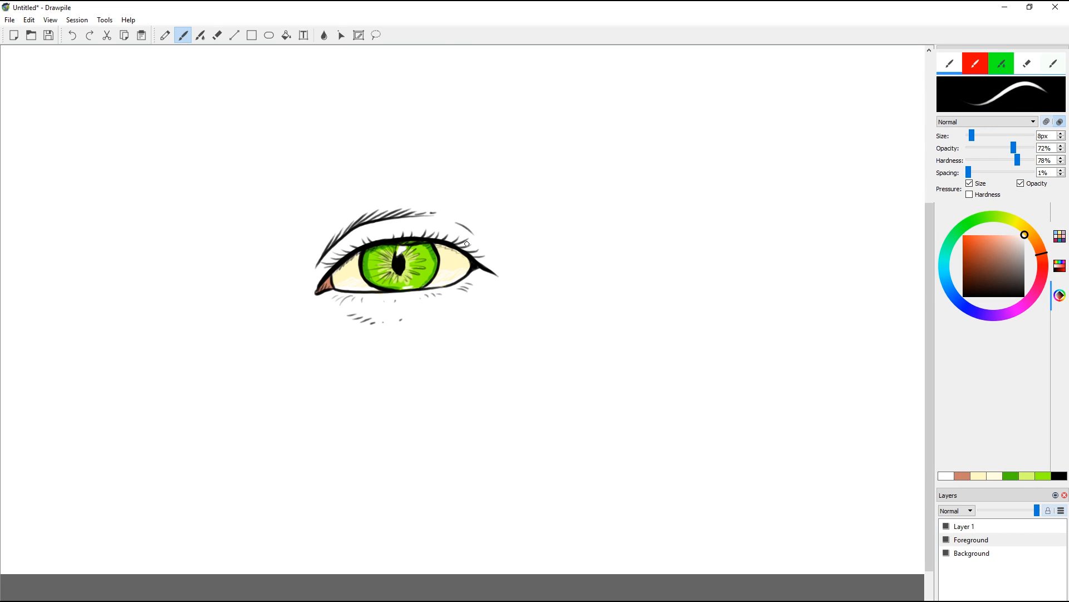
Step: Save the painting as flattened PNG 'drawpile1' via Save As
click(49, 34)
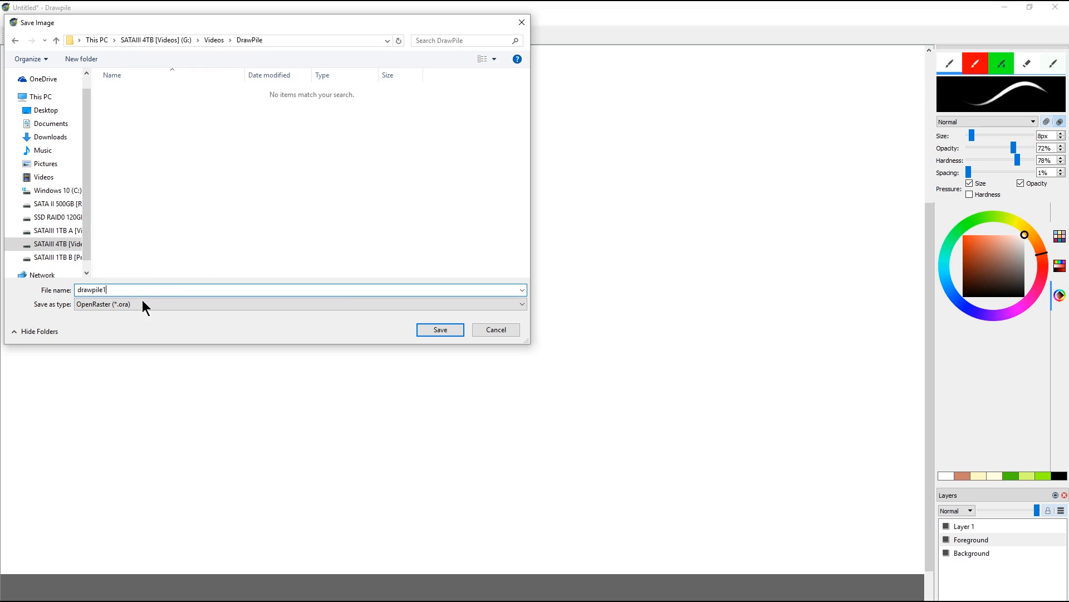
click(145, 303)
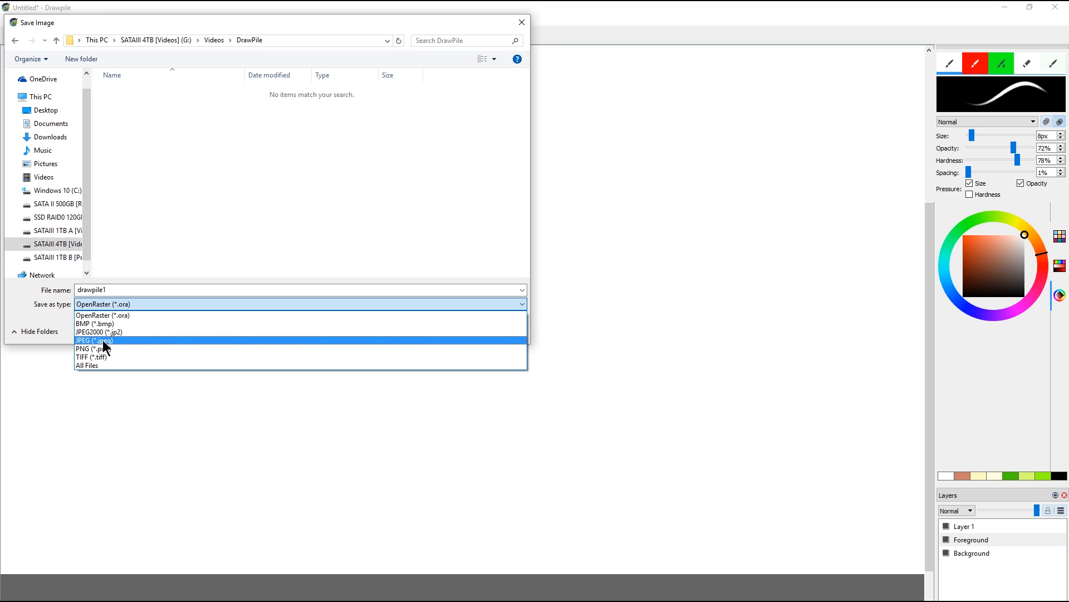
click(106, 349)
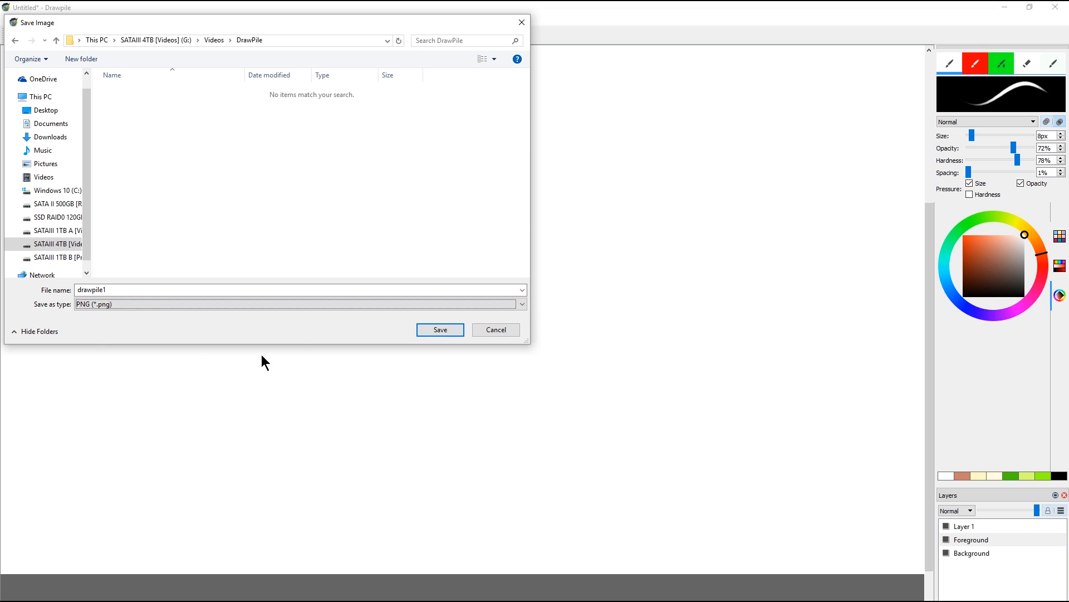
click(440, 330)
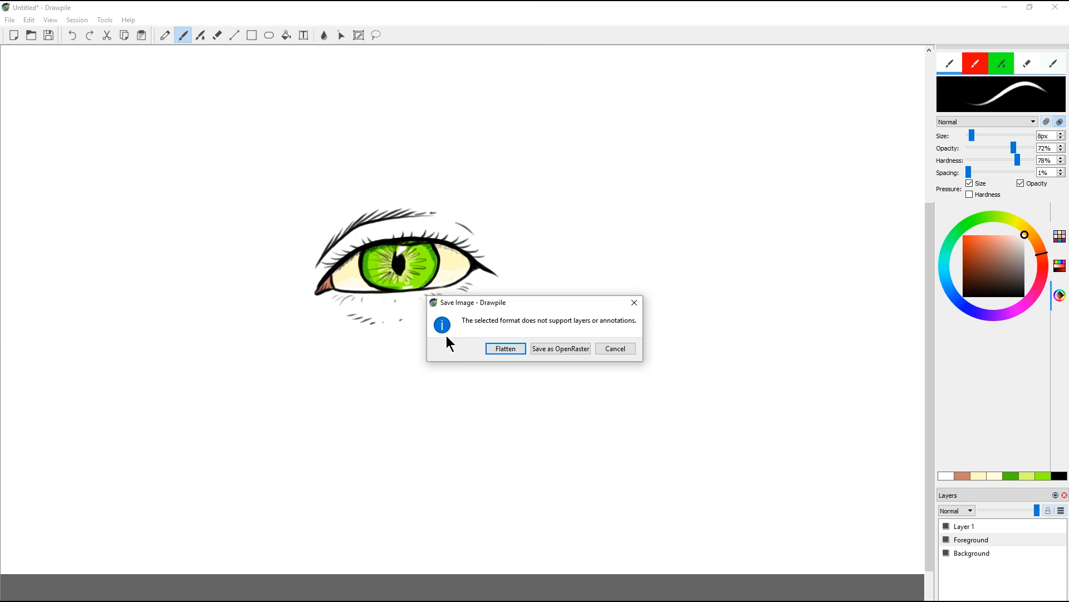
click(508, 348)
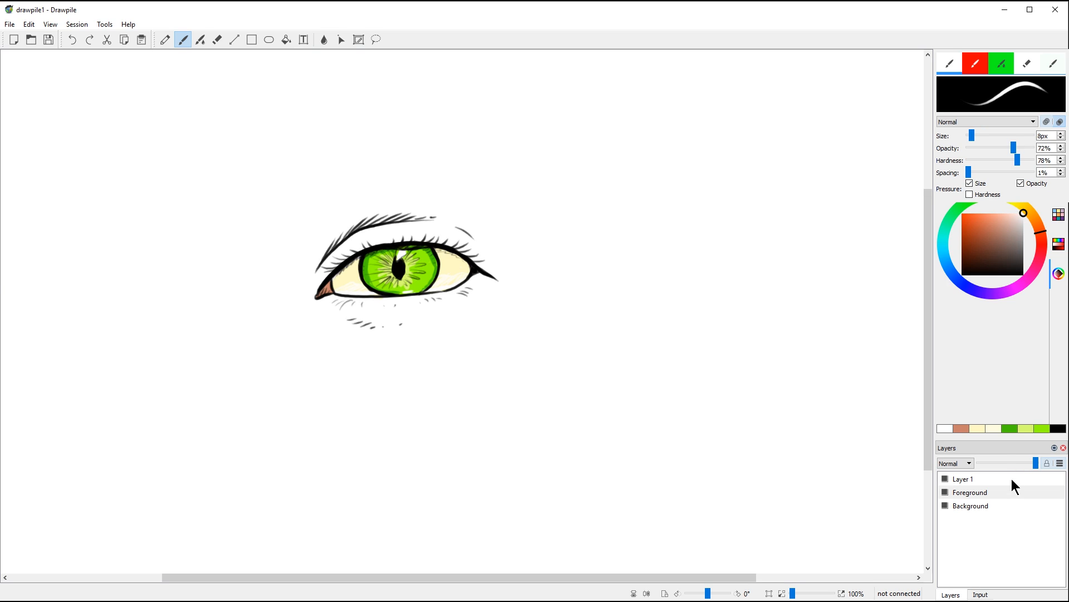
Step: Set the brush colour to black and reset the pressure curve to a straight line
drag(985, 239, 960, 274)
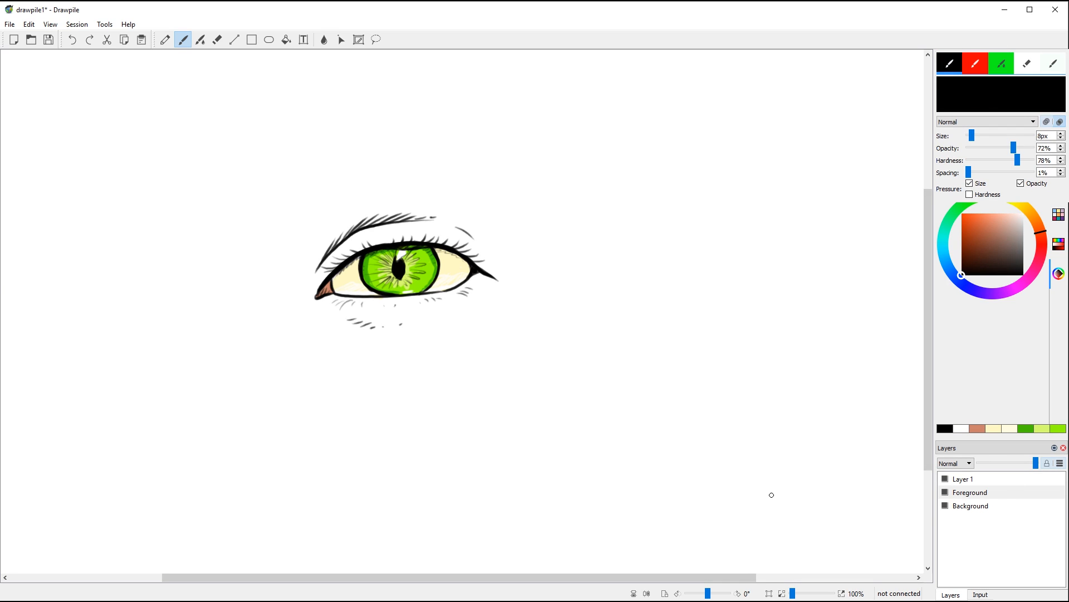
click(980, 595)
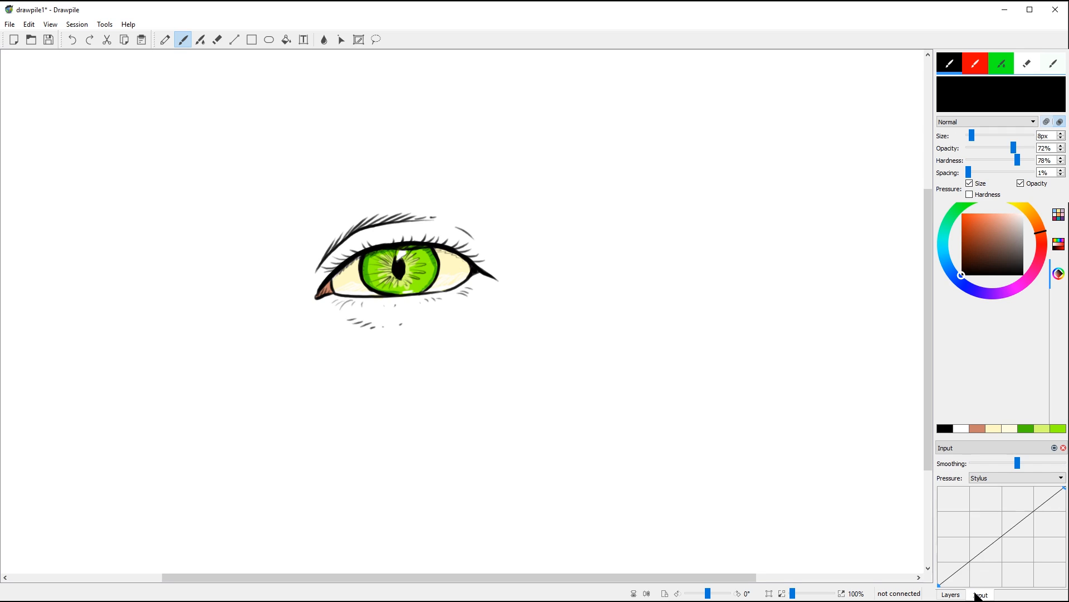
mouse_move(994, 541)
mouse_down()
mouse_move(1011, 553)
mouse_move(1005, 545)
mouse_up()
right_click(985, 516)
click(1011, 536)
Step: Test a long black stroke below the eye at maximum smoothing, then set smoothing to minimum
drag(1018, 464, 1063, 463)
mouse_move(388, 428)
mouse_down()
mouse_move(579, 390)
mouse_move(725, 290)
mouse_move(763, 432)
mouse_move(802, 289)
mouse_move(717, 191)
mouse_move(533, 172)
mouse_move(312, 181)
mouse_move(133, 279)
mouse_up()
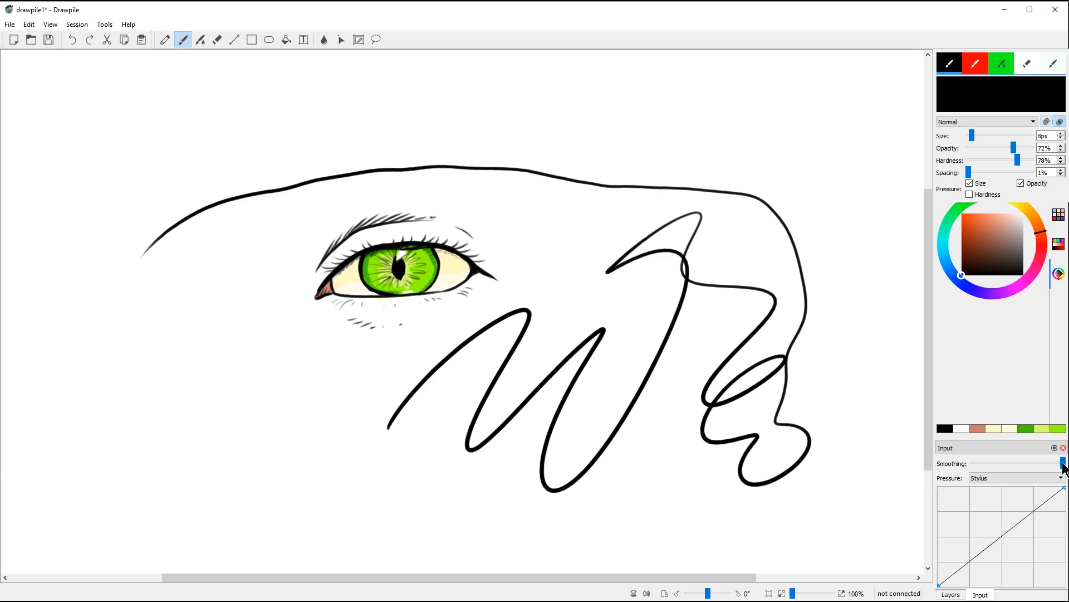
drag(1063, 463, 1027, 464)
click(974, 464)
Step: Draw three long black arcs above the eye and its top curve
mouse_move(745, 138)
mouse_down()
mouse_move(386, 117)
mouse_move(289, 132)
mouse_move(125, 184)
mouse_up()
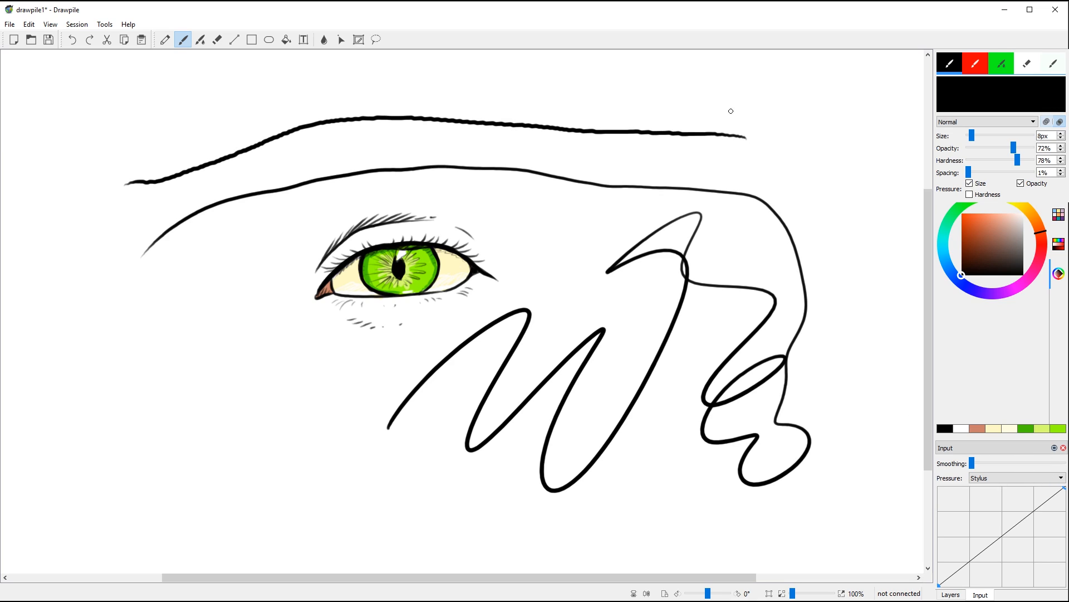
mouse_move(730, 108)
mouse_down()
mouse_move(307, 93)
mouse_move(105, 141)
mouse_up()
drag(473, 83, 723, 76)
Step: With smoothing at maximum, draw thin curves between the eye and the zigzag
drag(972, 464, 1064, 464)
mouse_move(579, 212)
mouse_down()
mouse_move(529, 272)
mouse_move(495, 344)
mouse_up()
mouse_move(543, 262)
mouse_down()
mouse_move(573, 331)
mouse_move(629, 243)
mouse_up()
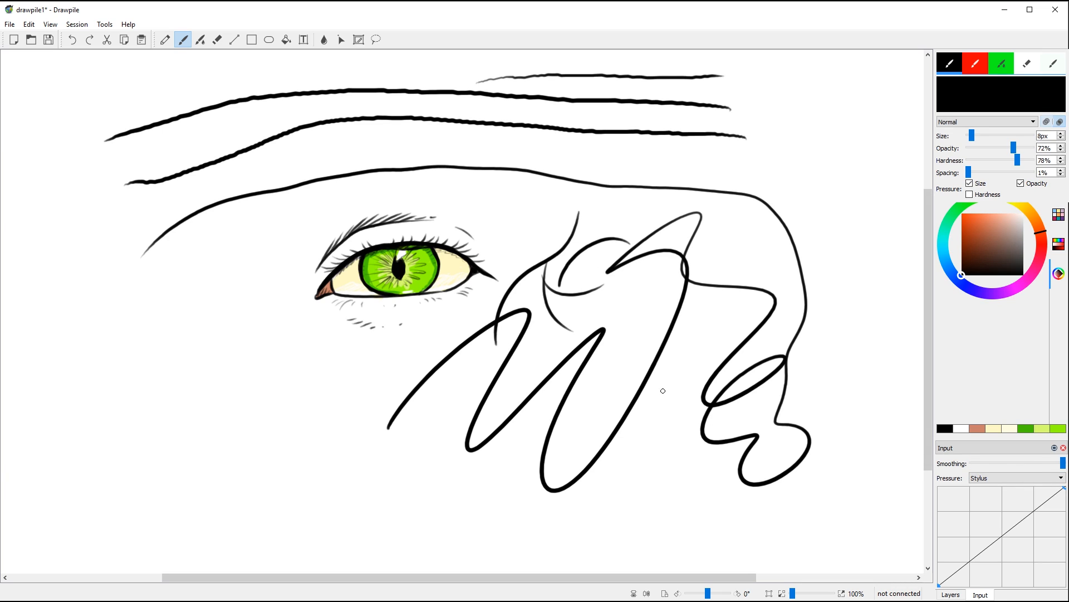
click(951, 594)
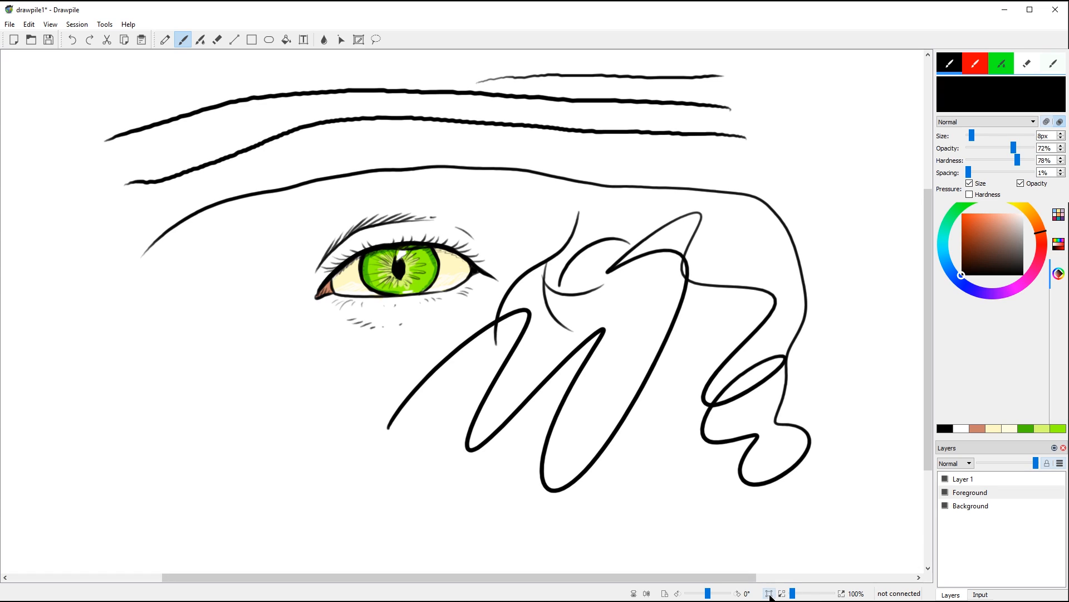
Step: Toggle the view's horizontal mirror and vertical flip, ending with the canvas back to normal
click(647, 594)
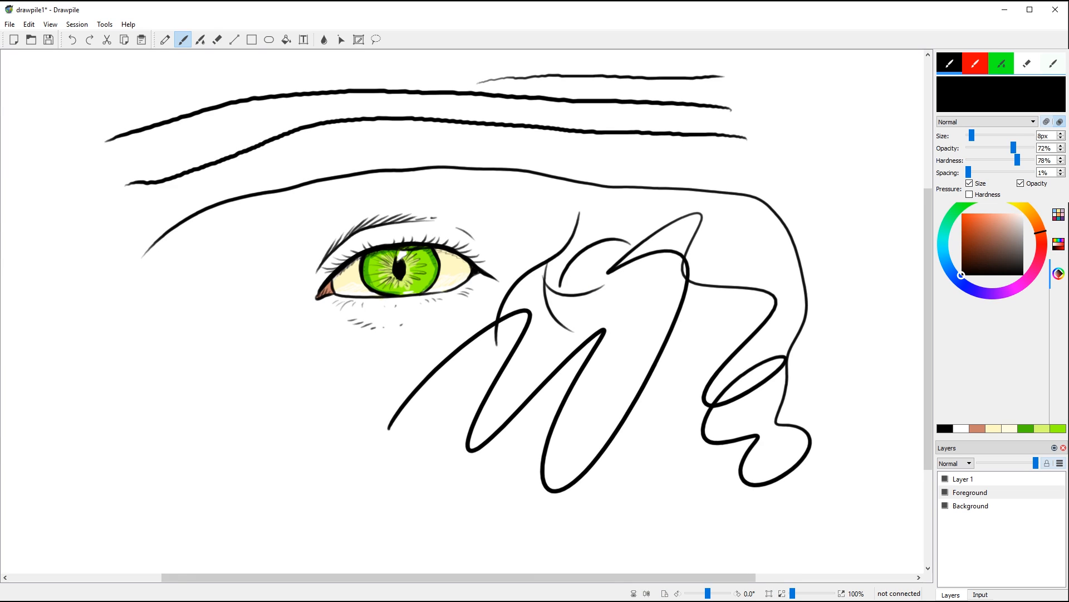
click(648, 594)
double_click(648, 594)
click(647, 594)
click(635, 594)
click(634, 594)
Step: Browse the File and Edit menus down to Preferences
click(11, 26)
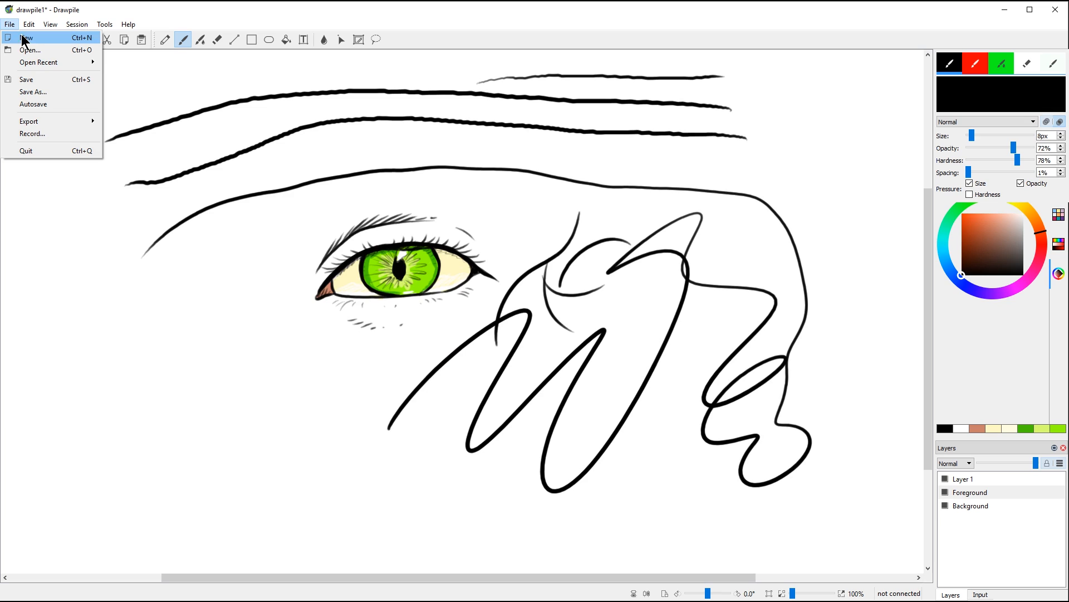
mouse_move(38, 64)
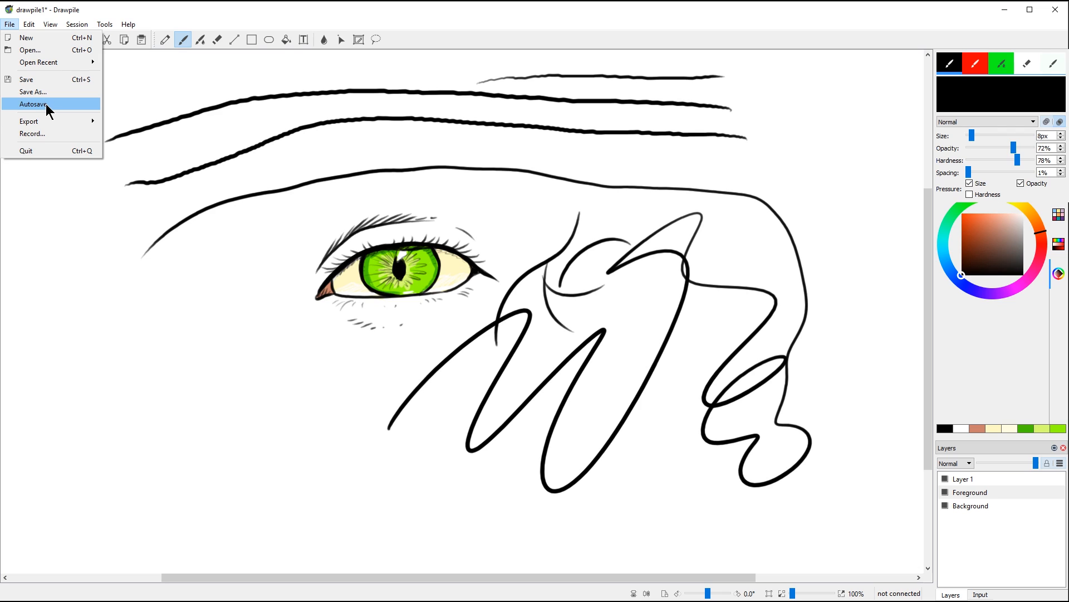
mouse_move(56, 120)
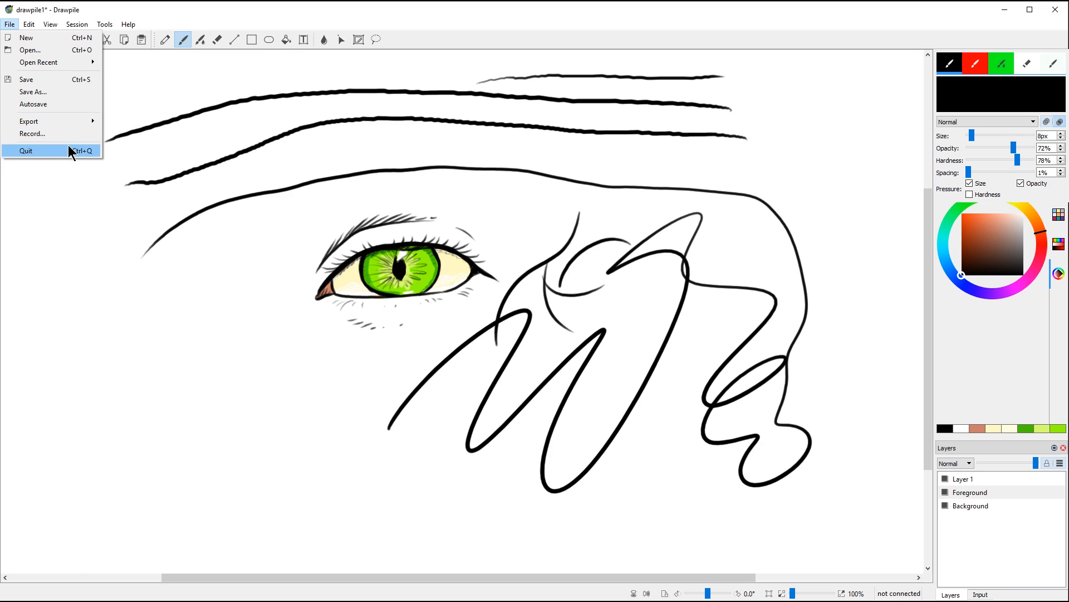
mouse_move(31, 25)
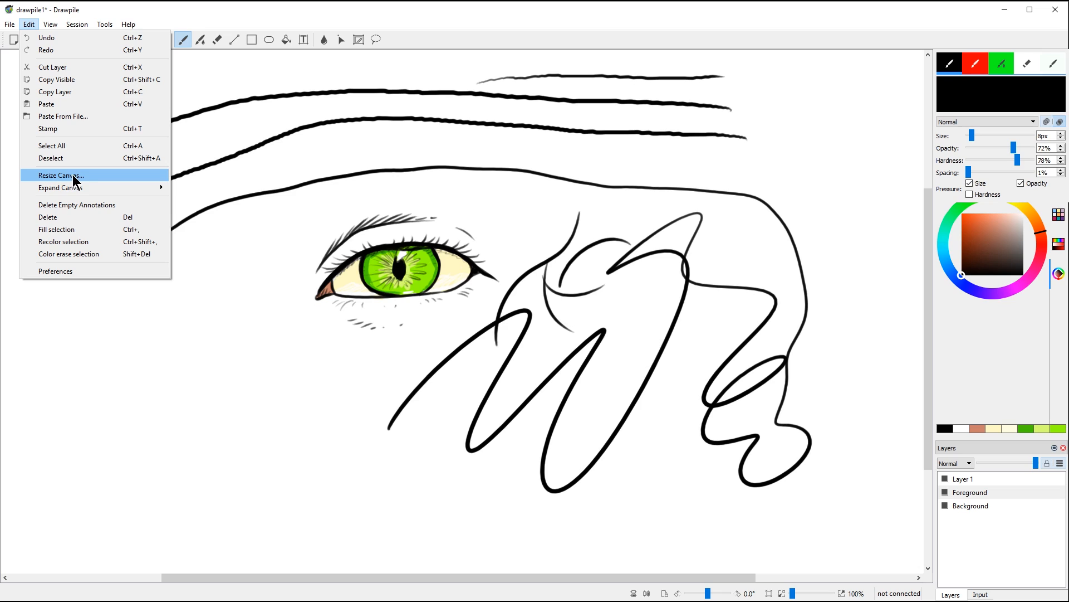
mouse_move(72, 188)
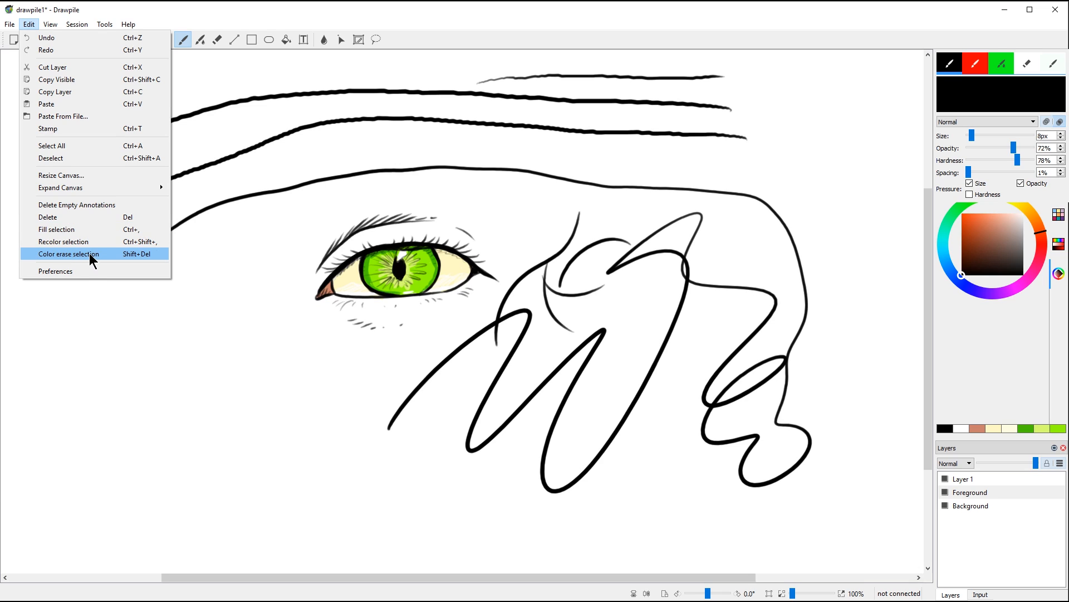
Step: In Preferences, keep the language at Default and toggle pressure sensitivity off and back on
click(87, 272)
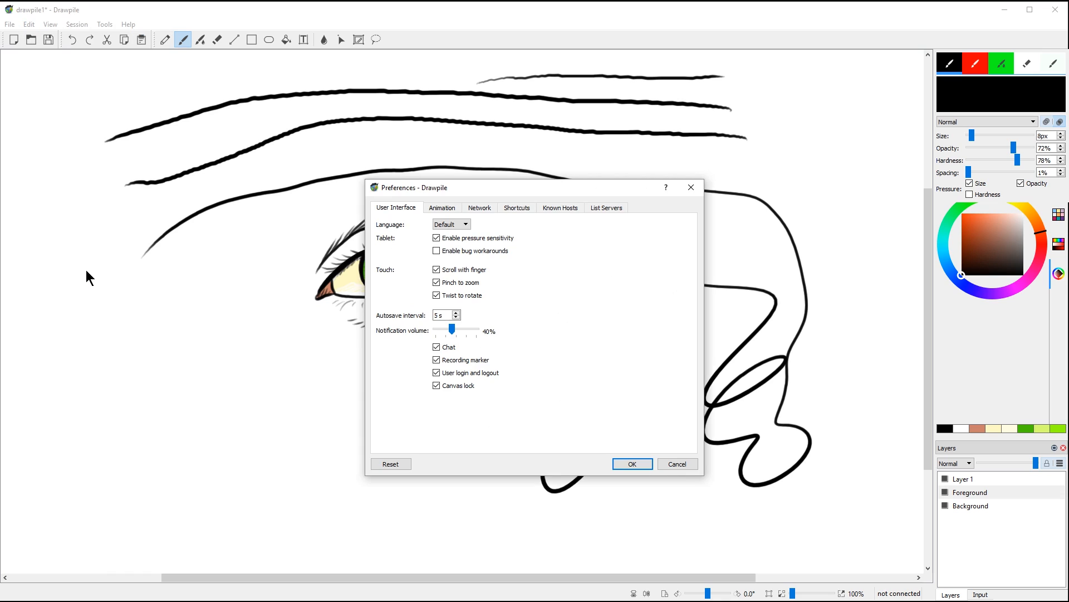
click(463, 224)
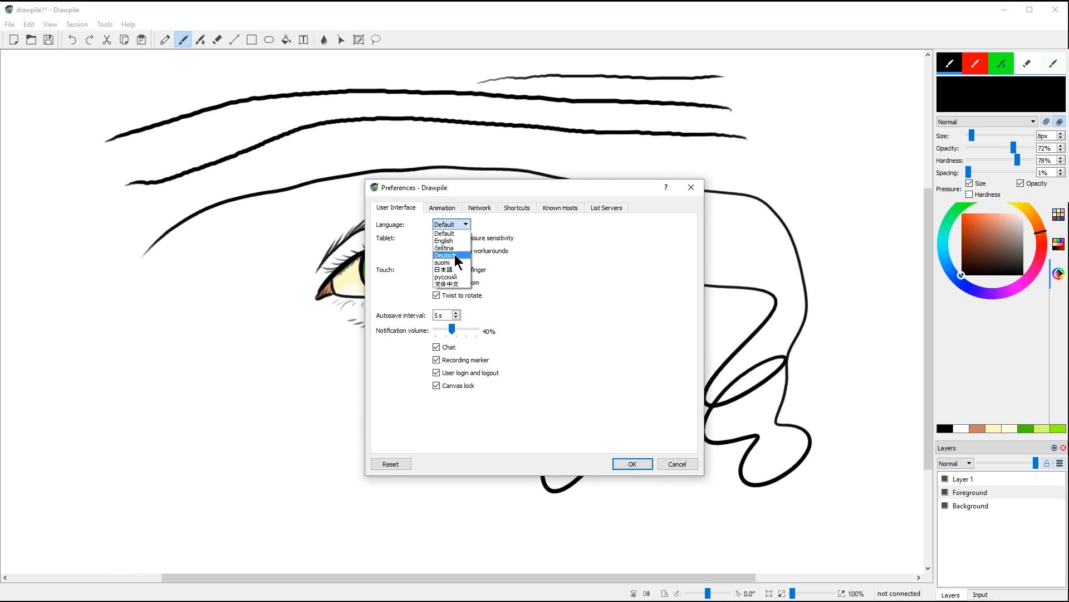
click(494, 225)
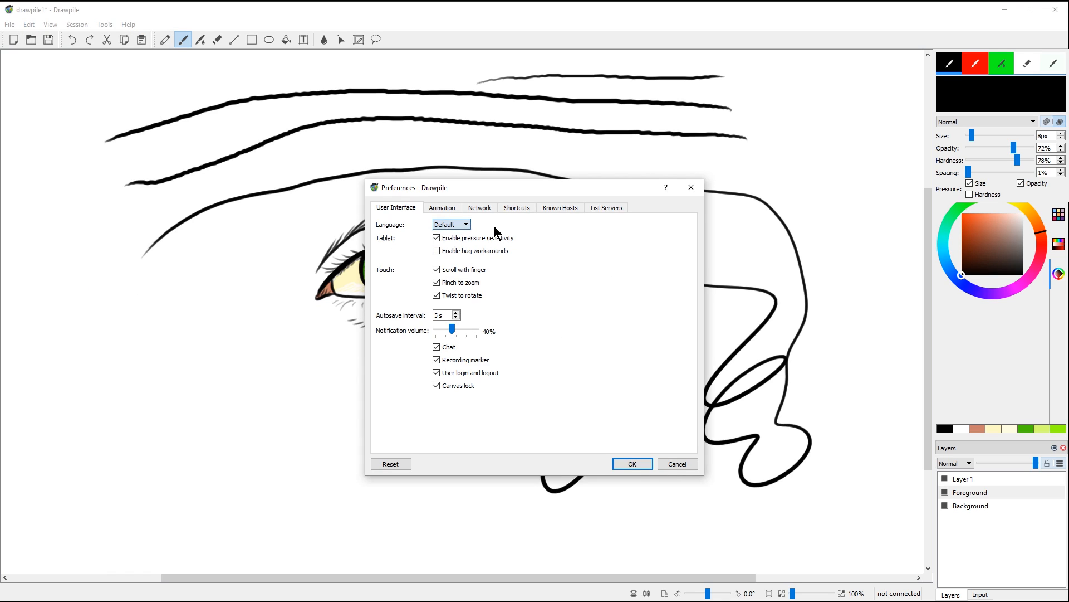
click(436, 238)
click(437, 238)
Step: View the Animation, Network, Shortcuts, Known Hosts and List Servers pages, then close with OK
click(443, 207)
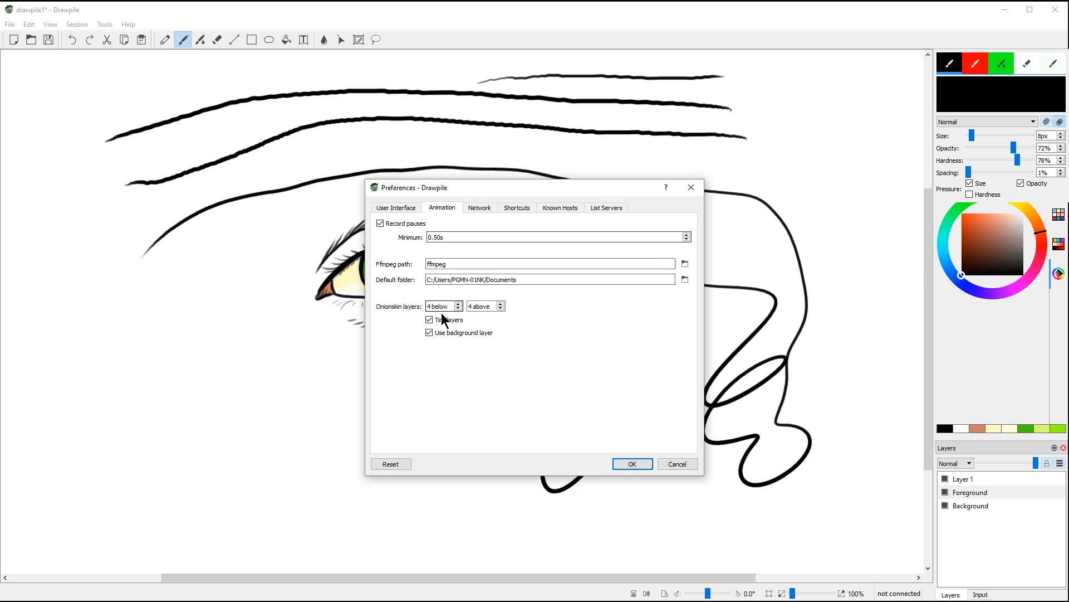
click(481, 209)
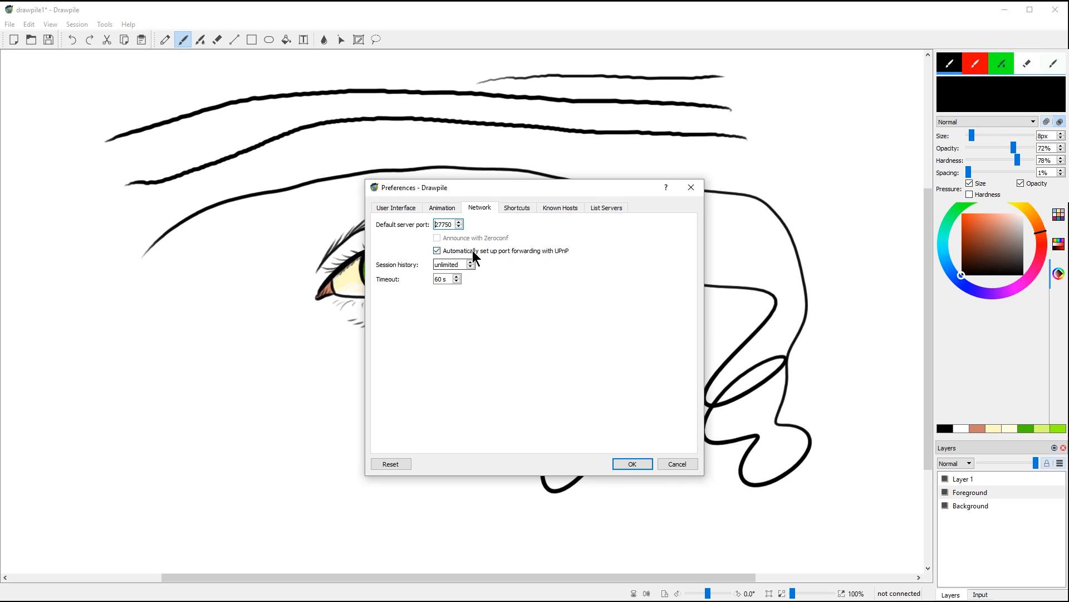
click(517, 208)
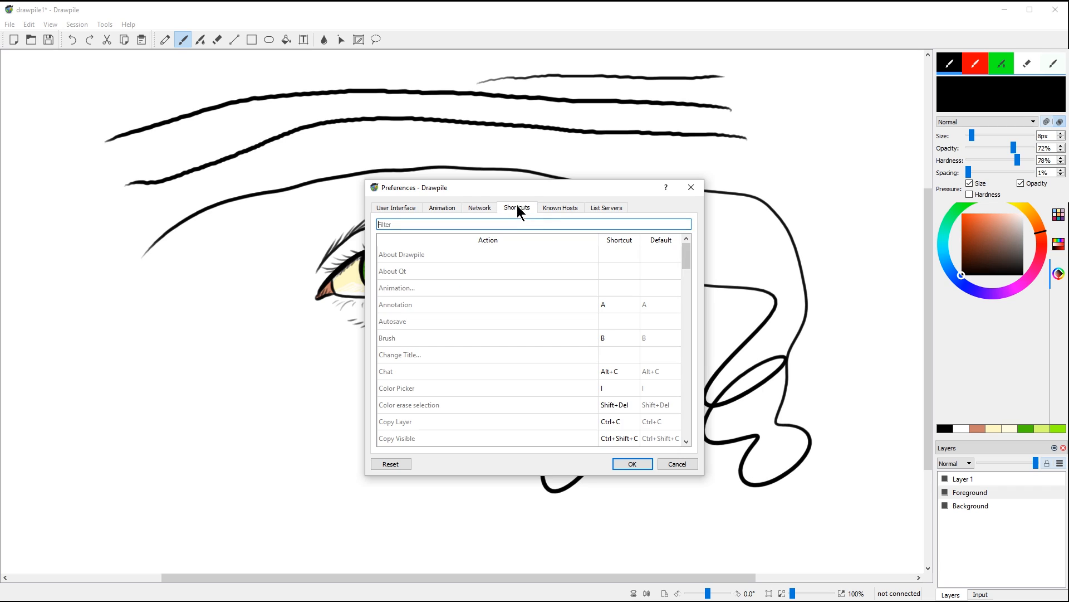
mouse_move(685, 251)
mouse_down()
mouse_move(673, 312)
mouse_move(671, 241)
mouse_up()
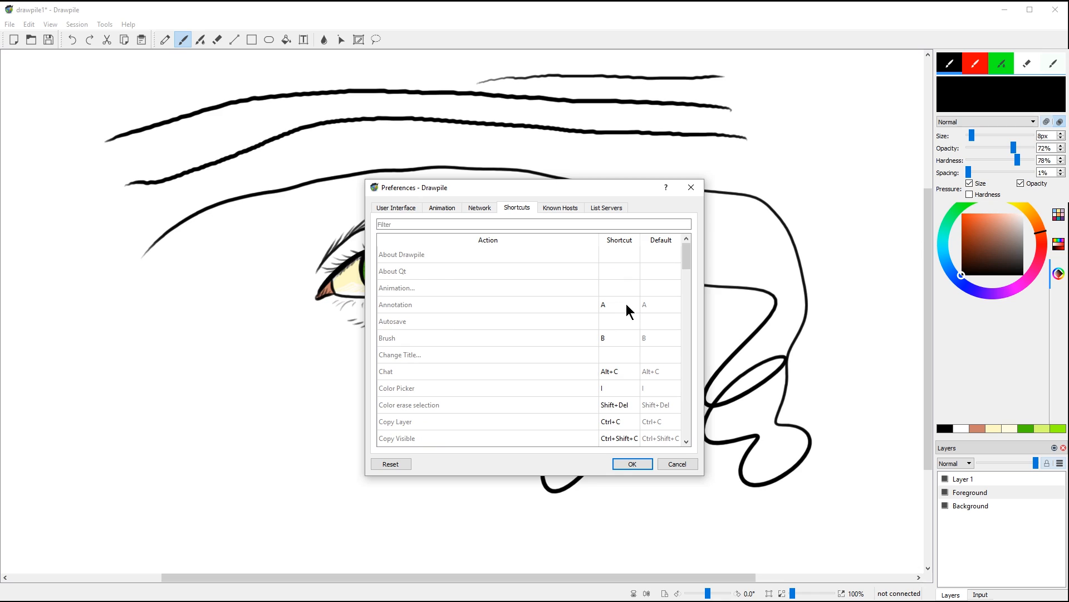
click(562, 206)
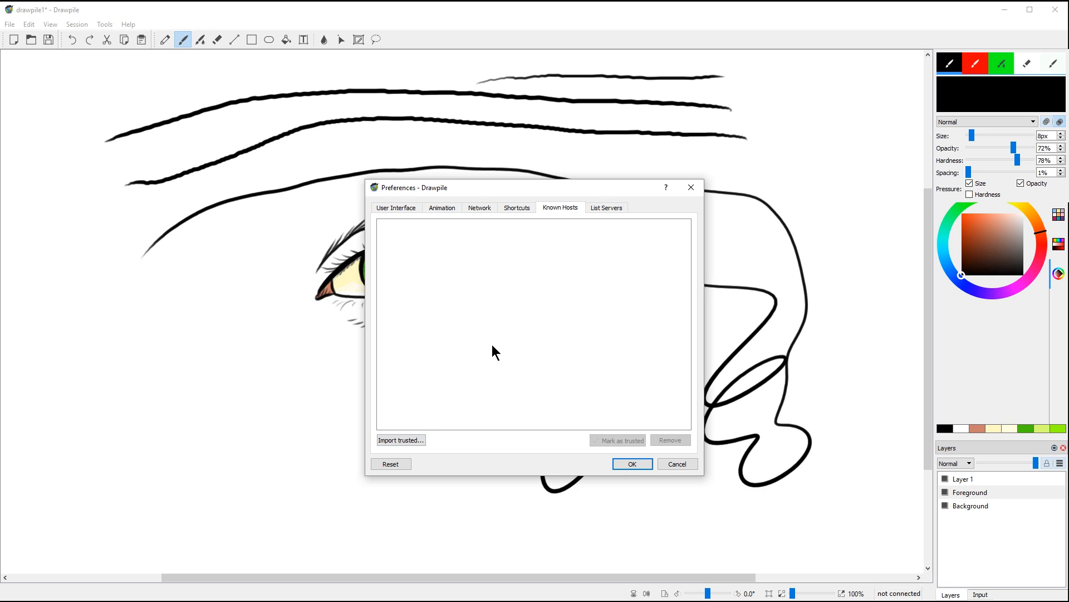
click(607, 208)
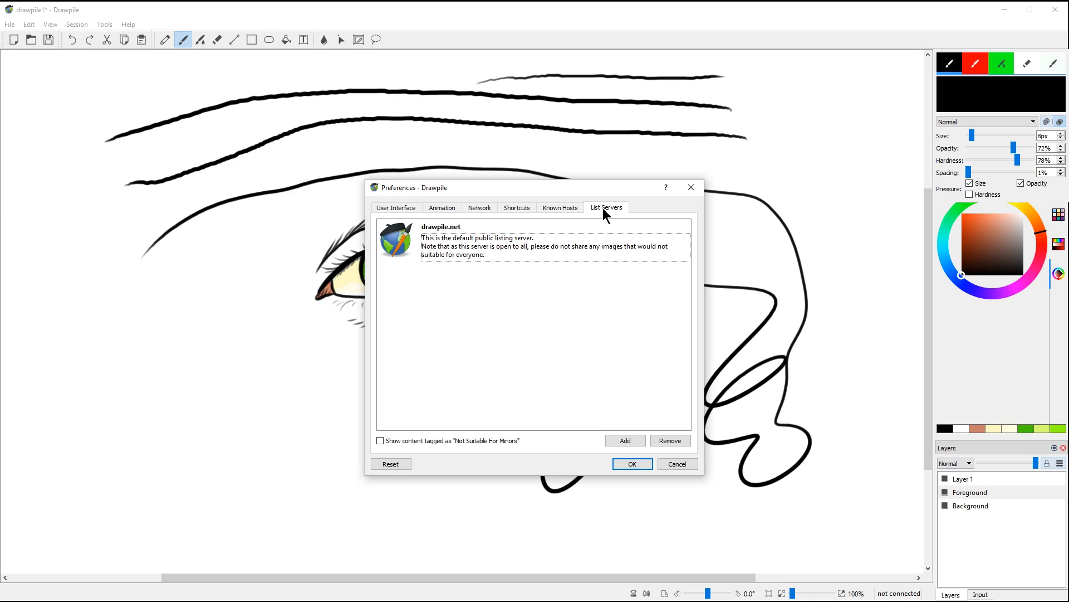
click(635, 464)
click(52, 25)
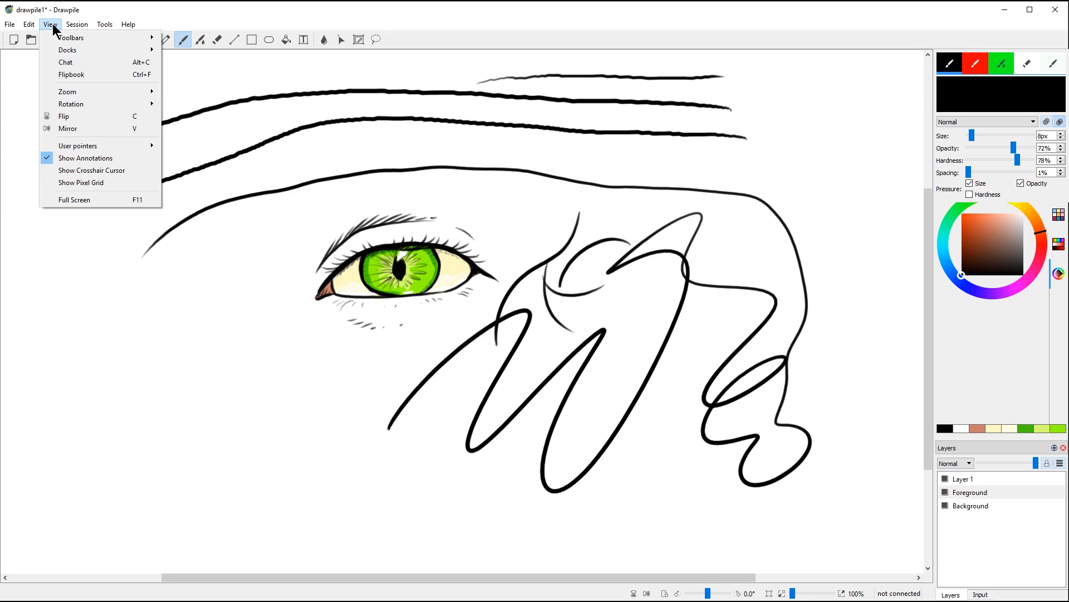
mouse_move(71, 39)
mouse_move(139, 56)
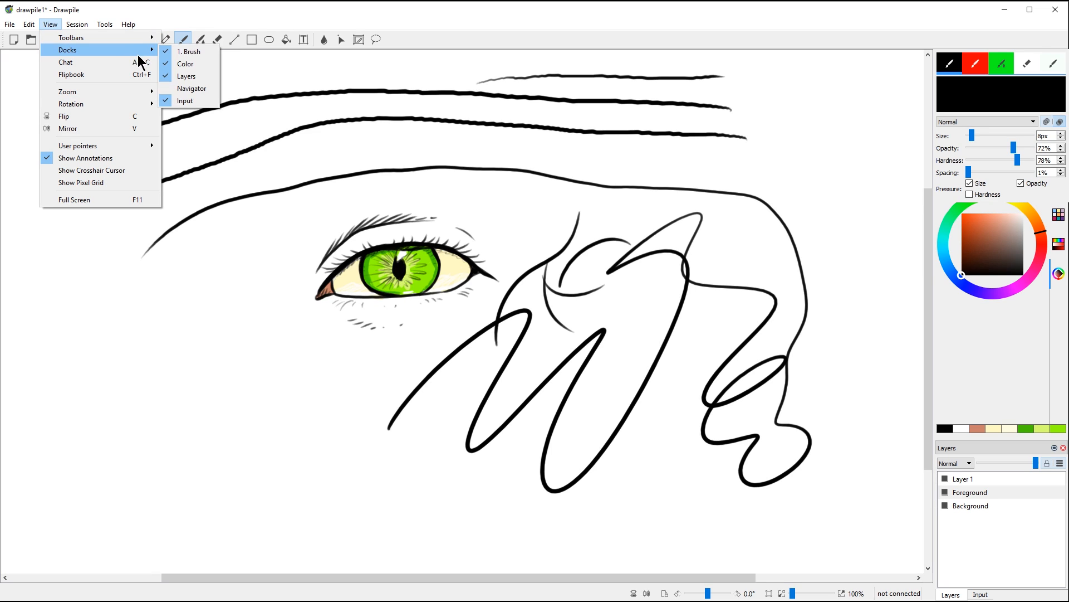
click(192, 88)
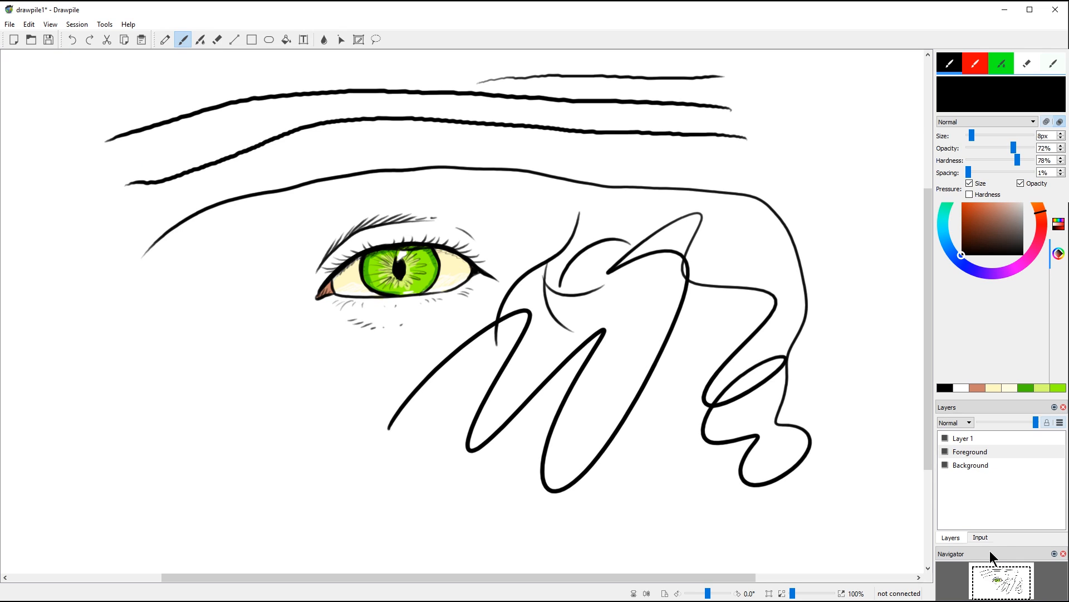
drag(982, 551, 760, 127)
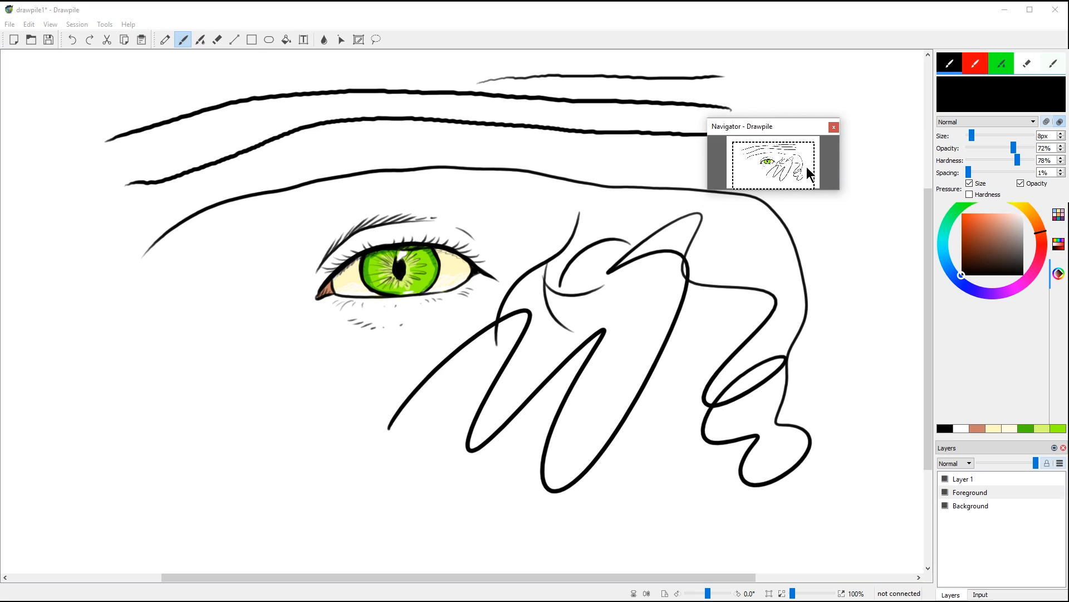
click(786, 188)
drag(787, 190, 790, 289)
click(795, 227)
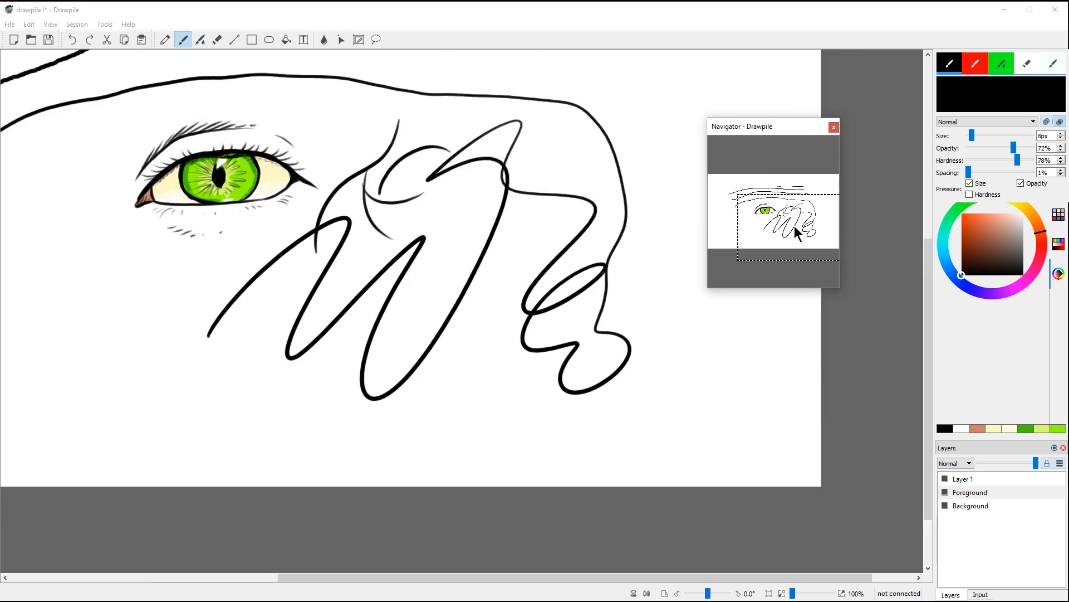
mouse_move(794, 226)
mouse_down()
mouse_move(780, 203)
mouse_move(784, 213)
mouse_move(765, 217)
mouse_move(814, 208)
mouse_up()
mouse_move(975, 62)
mouse_down()
mouse_move(761, 117)
mouse_move(534, 144)
mouse_up()
drag(969, 62, 29, 75)
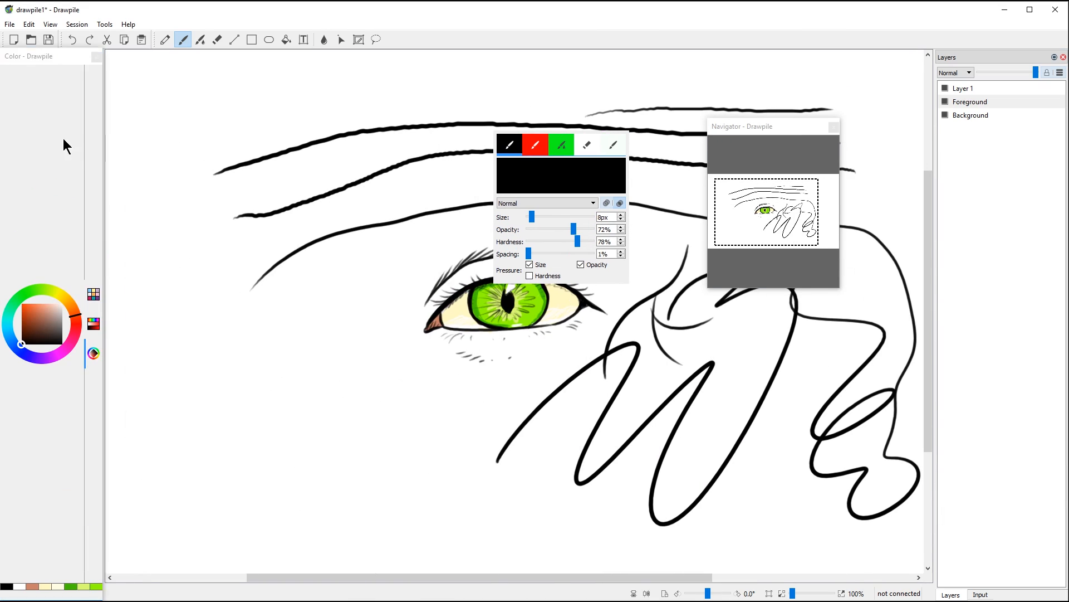
click(93, 326)
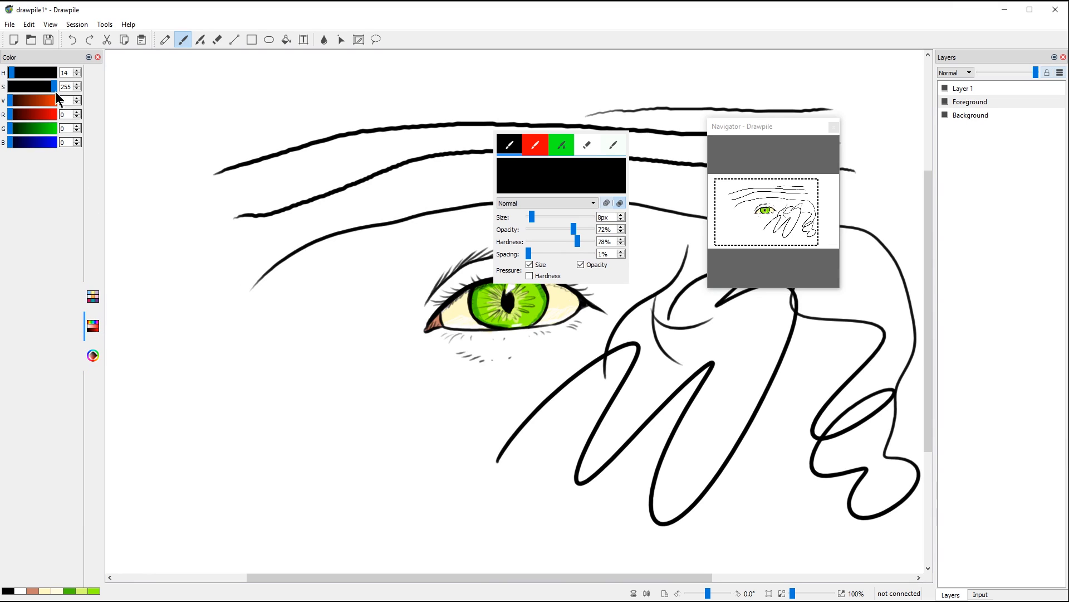
click(568, 142)
mouse_move(568, 142)
mouse_down()
mouse_move(78, 312)
mouse_move(78, 334)
mouse_move(132, 402)
mouse_up()
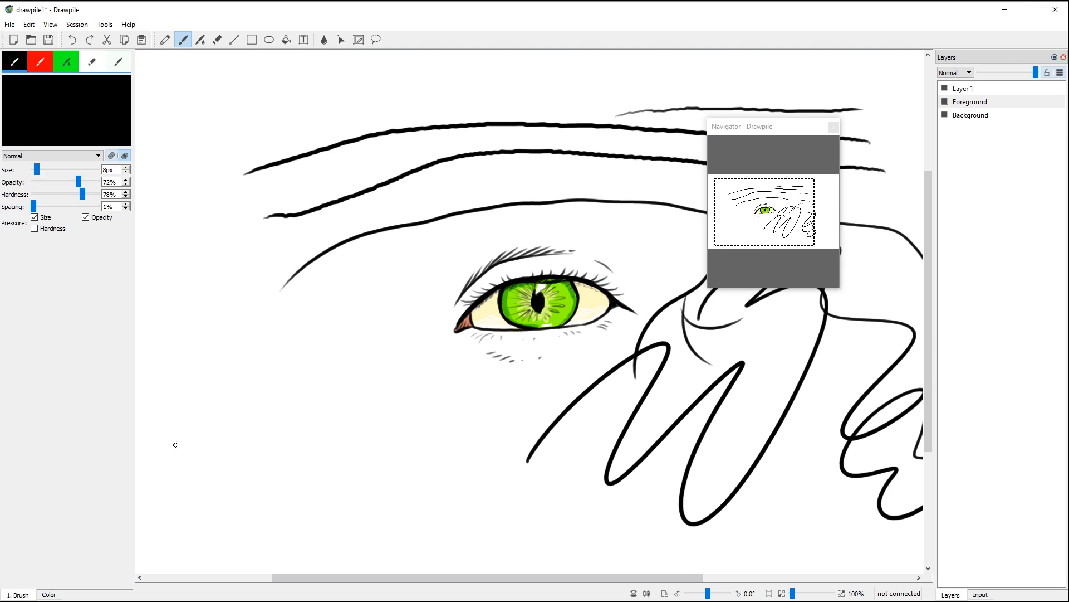
click(48, 594)
click(21, 594)
click(48, 594)
click(32, 595)
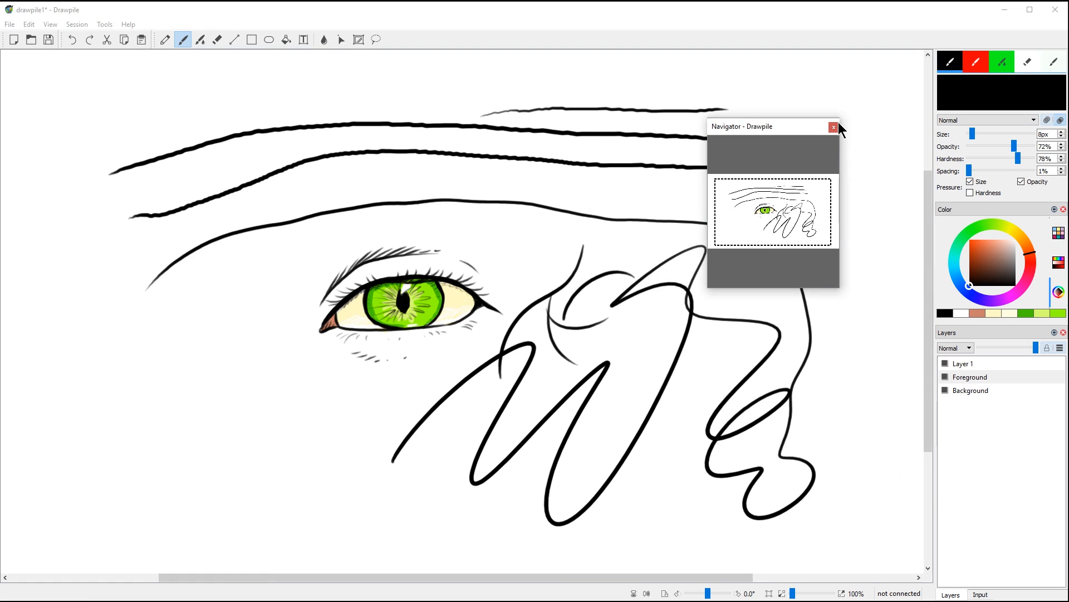
click(833, 127)
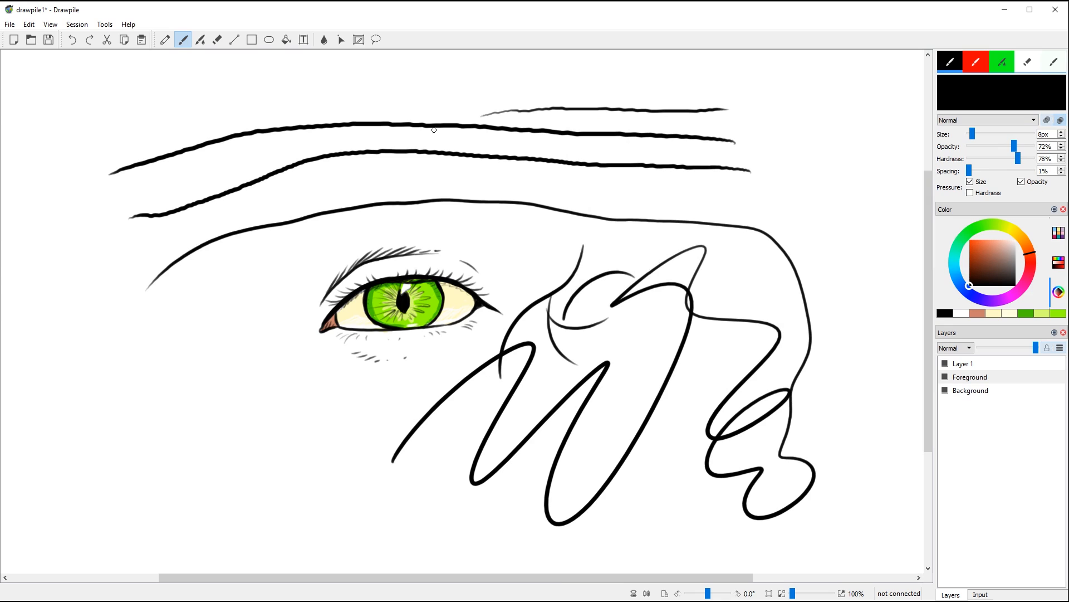
click(53, 25)
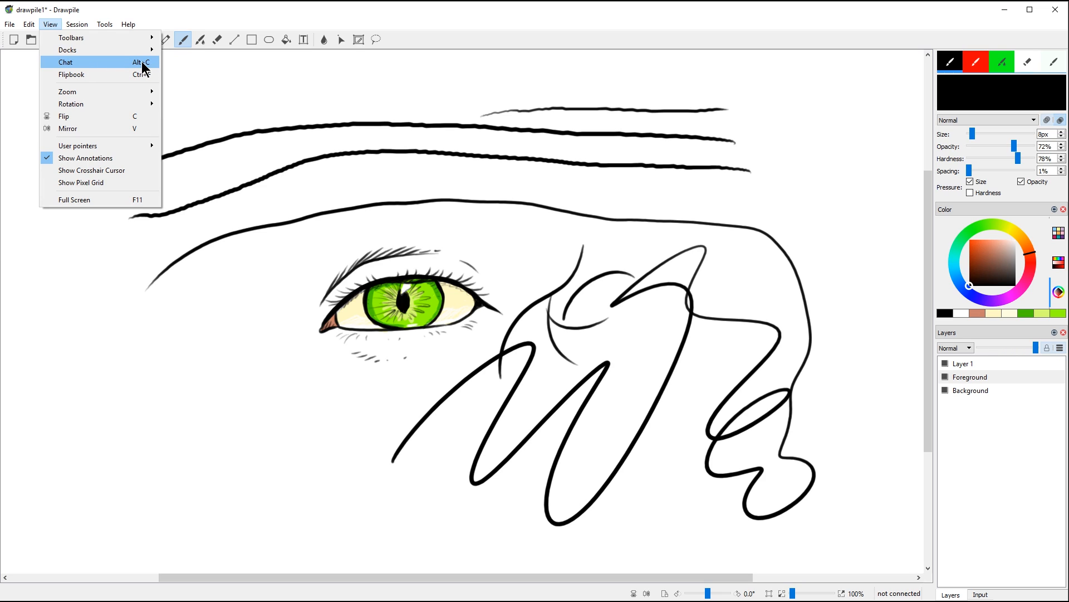
Step: Preview the animation in the Flipbook window and close it again
click(73, 75)
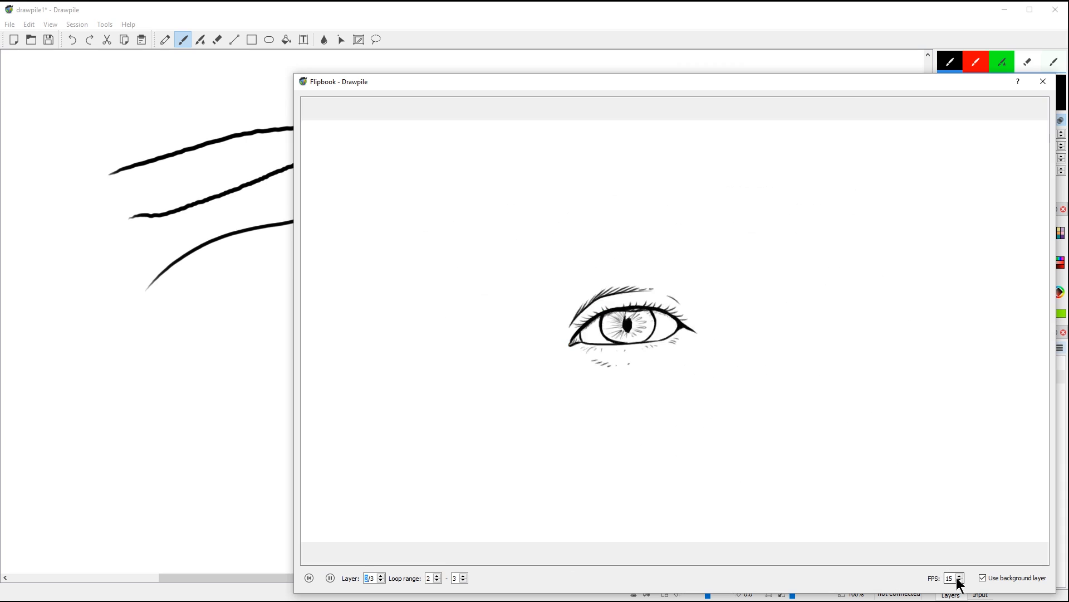
click(1043, 85)
click(51, 25)
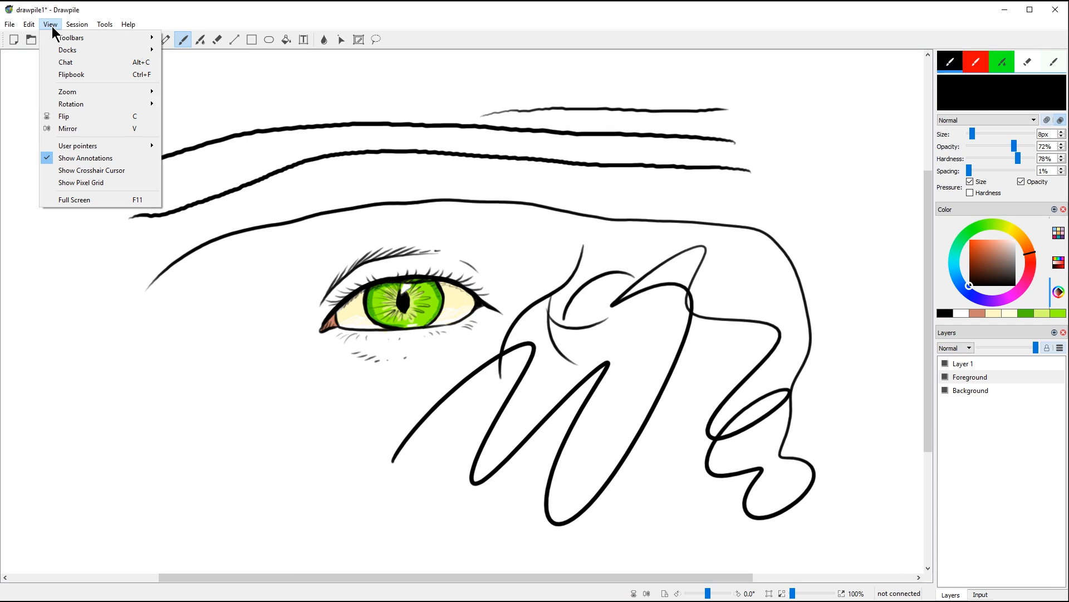
Step: Switch to full screen, nudge the canvas view down, and exit full screen with F11
click(91, 199)
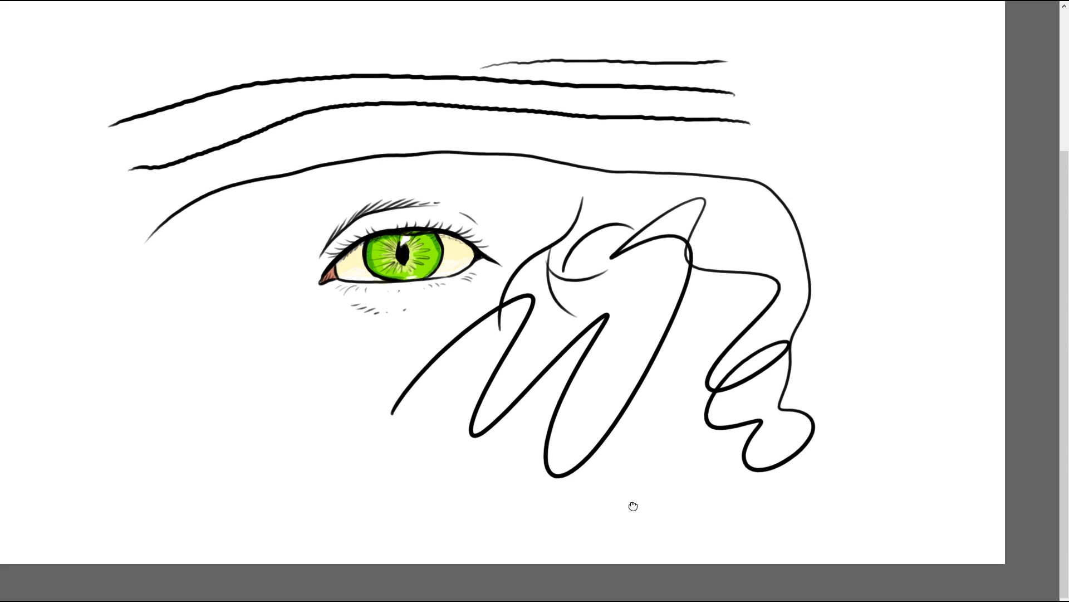
drag(633, 504, 640, 547)
key(F11)
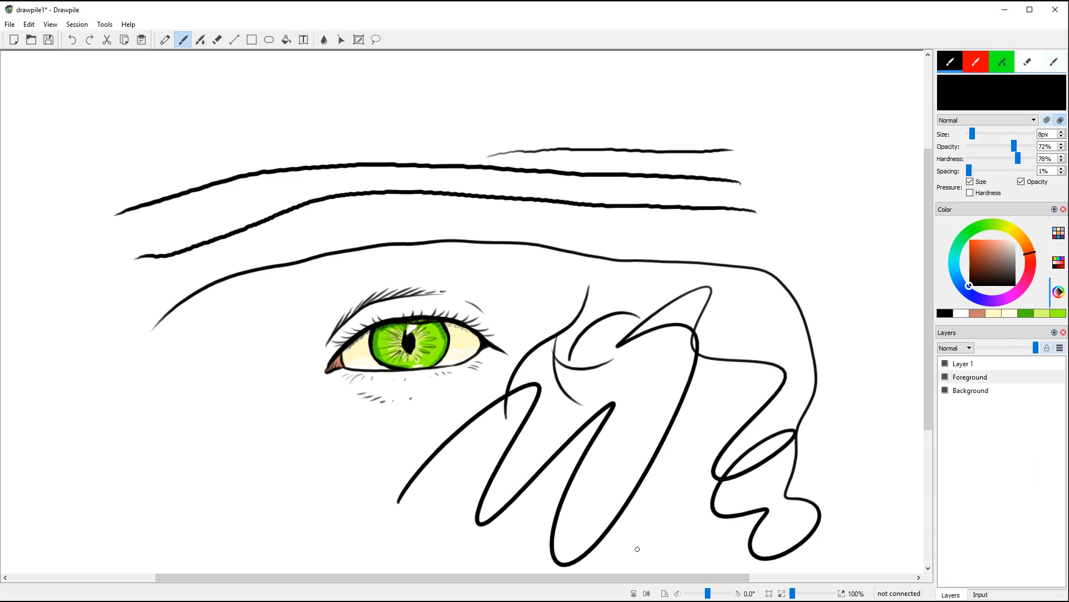
click(77, 25)
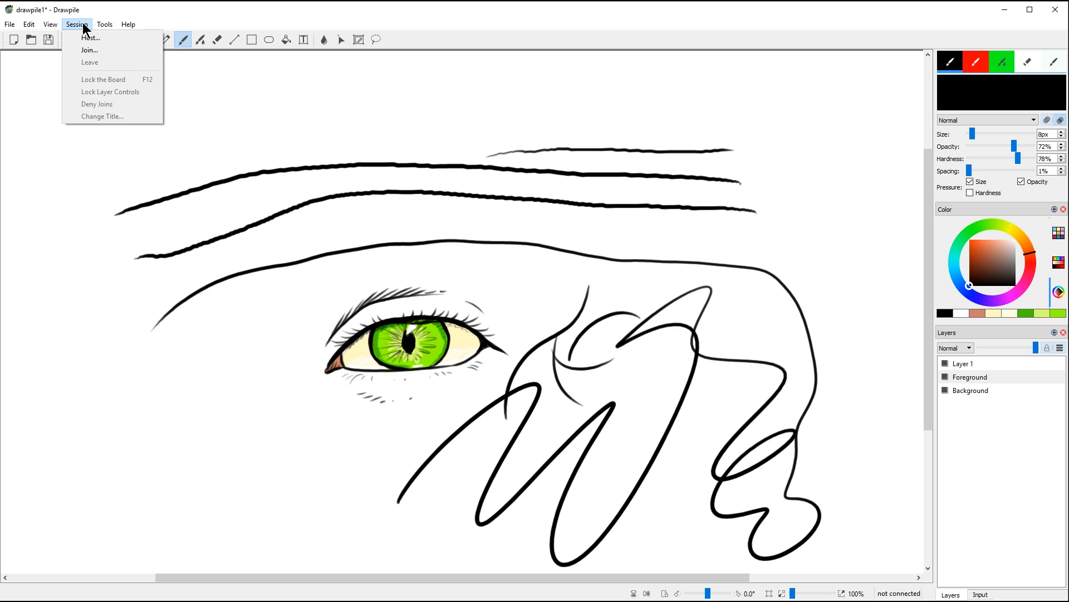
mouse_move(105, 24)
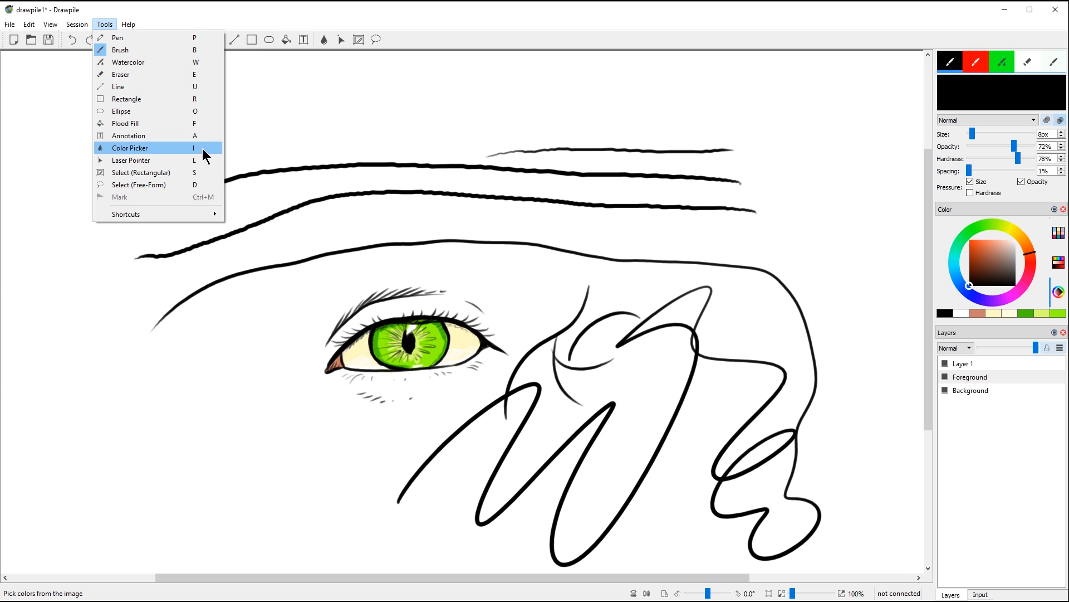
mouse_move(209, 215)
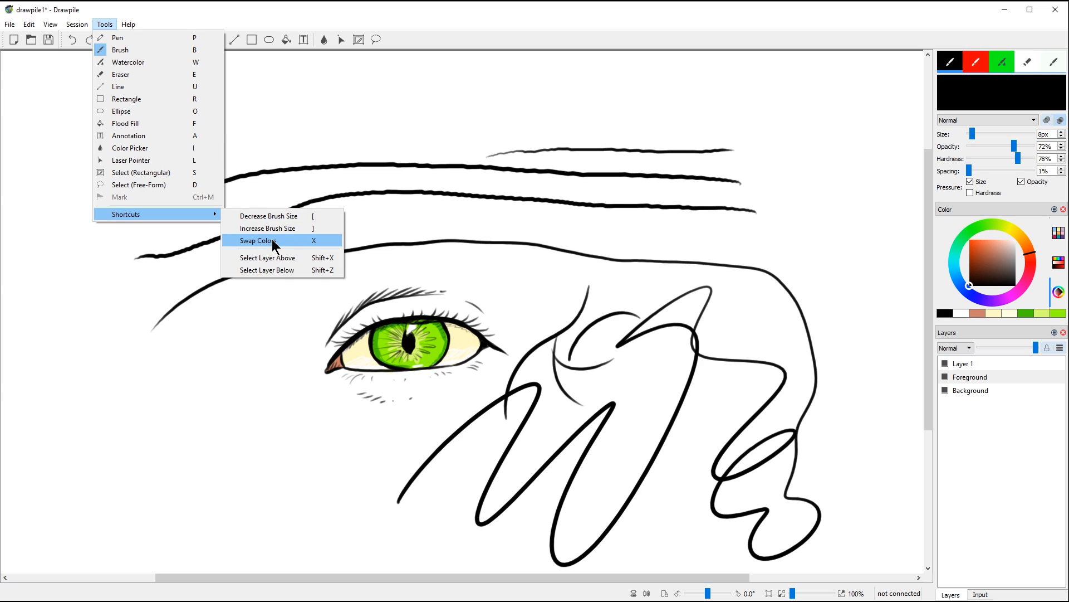
click(152, 10)
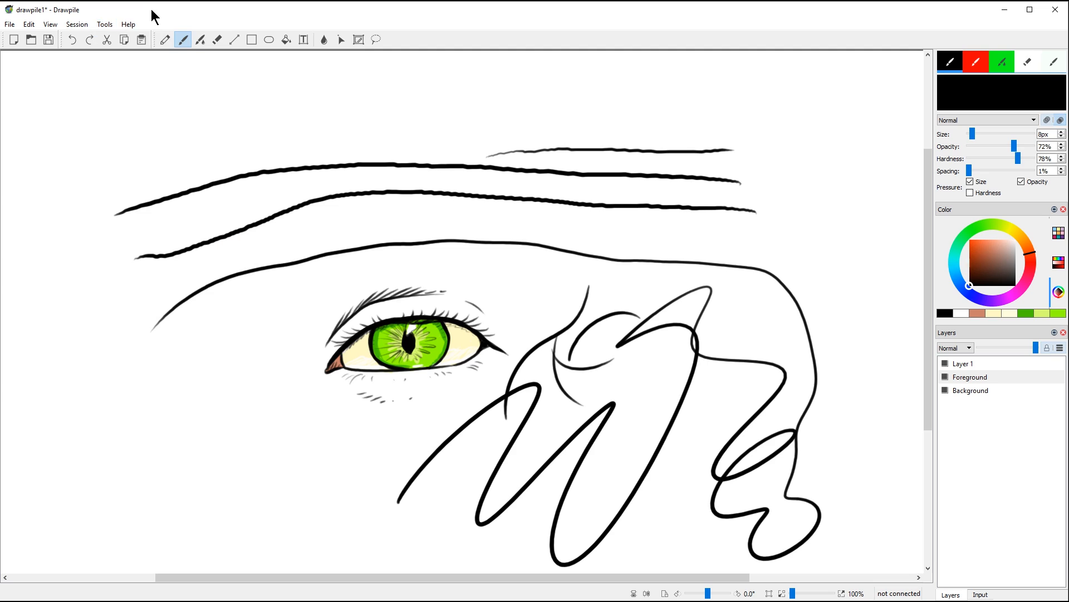
click(128, 24)
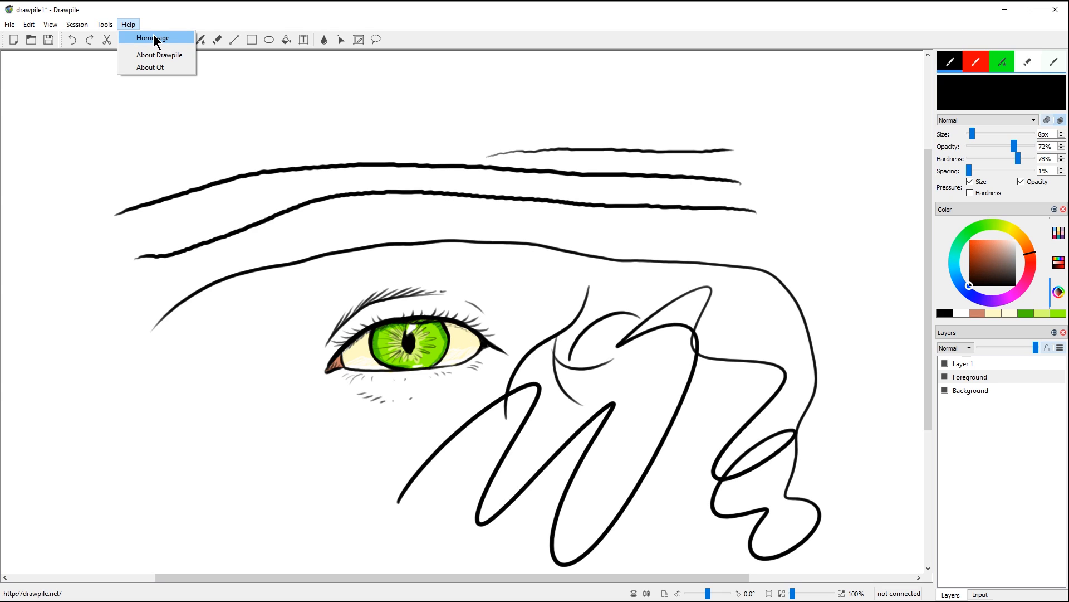
click(128, 24)
click(82, 24)
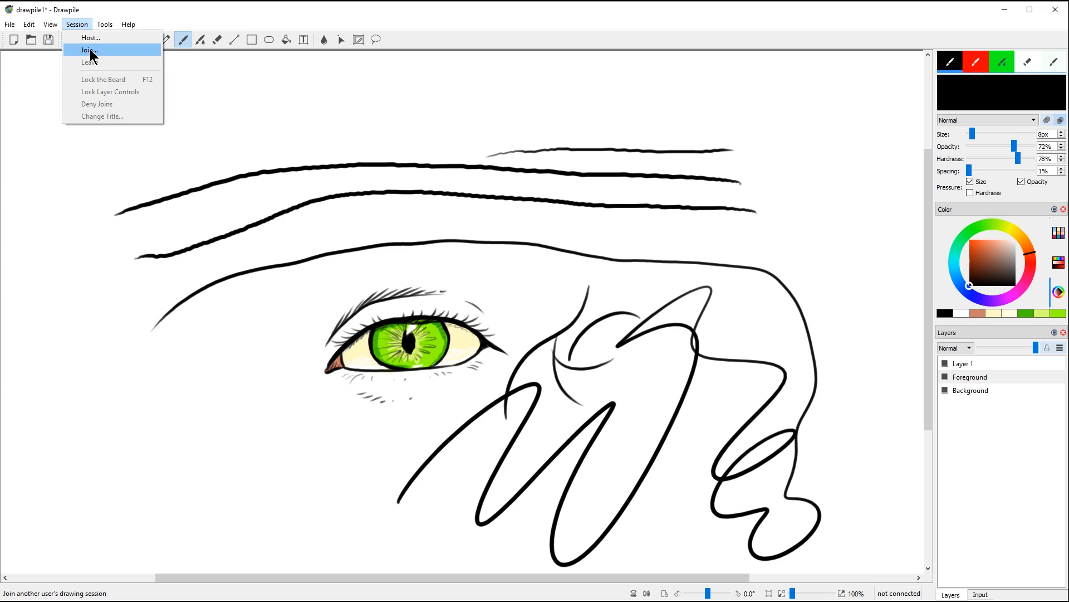
Step: Find the public session 'Undertale doodles' on drawpile.net and join it
click(90, 51)
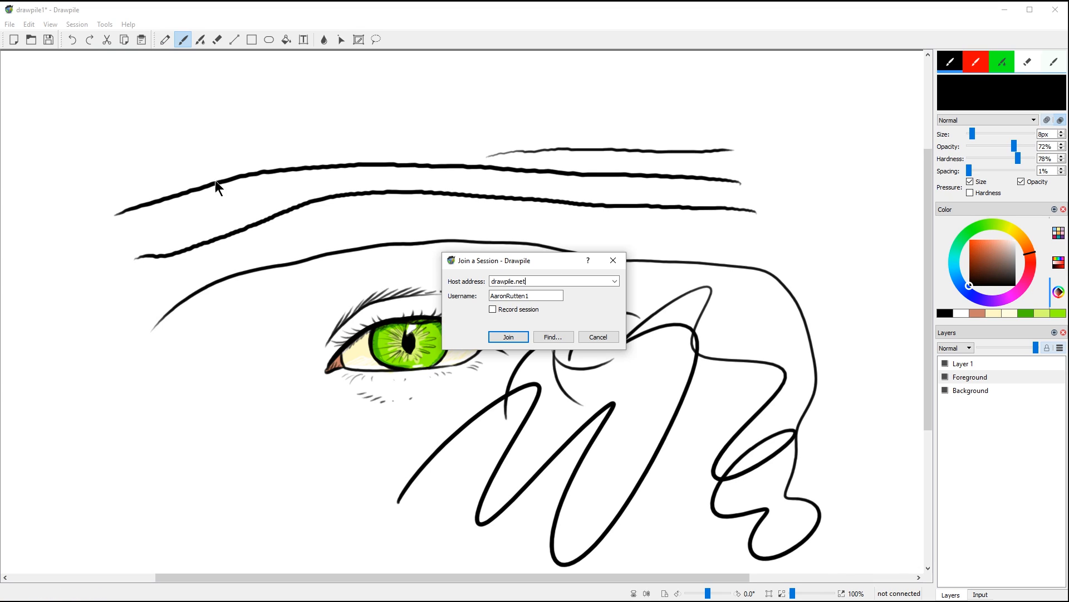
click(522, 281)
click(530, 295)
click(552, 336)
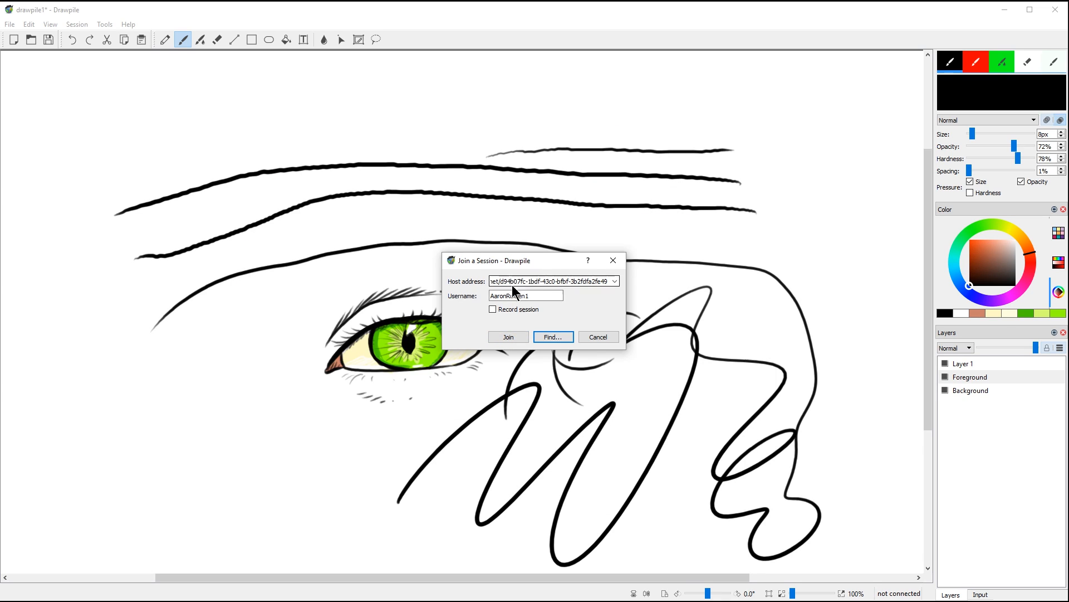
click(508, 337)
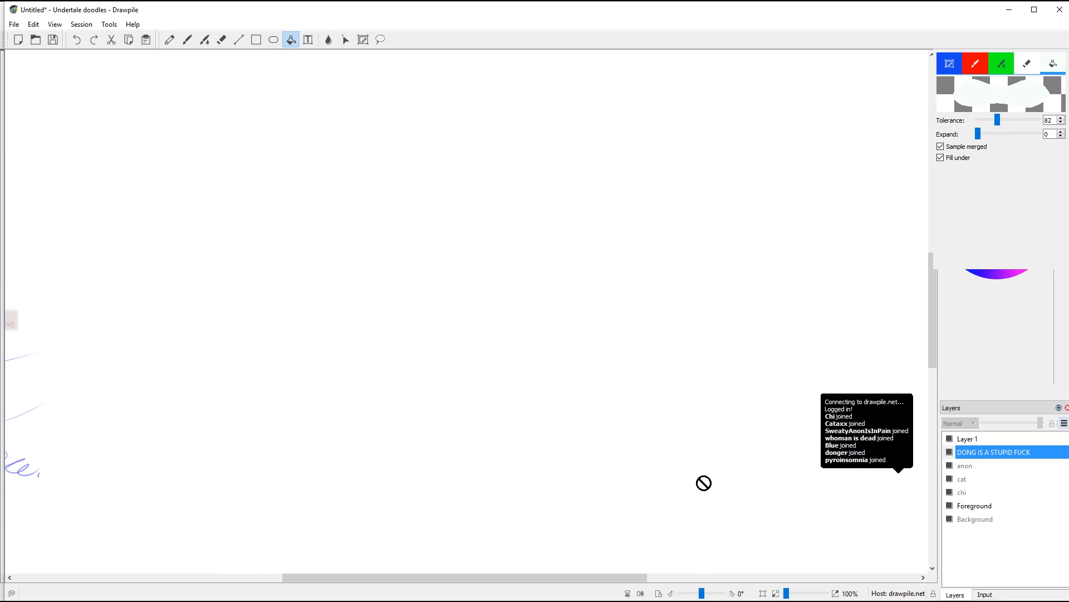
Step: Sketch the blue face profile with chin, neck, ear, eye, eyebrow and nostril
drag(510, 577, 402, 583)
key(b)
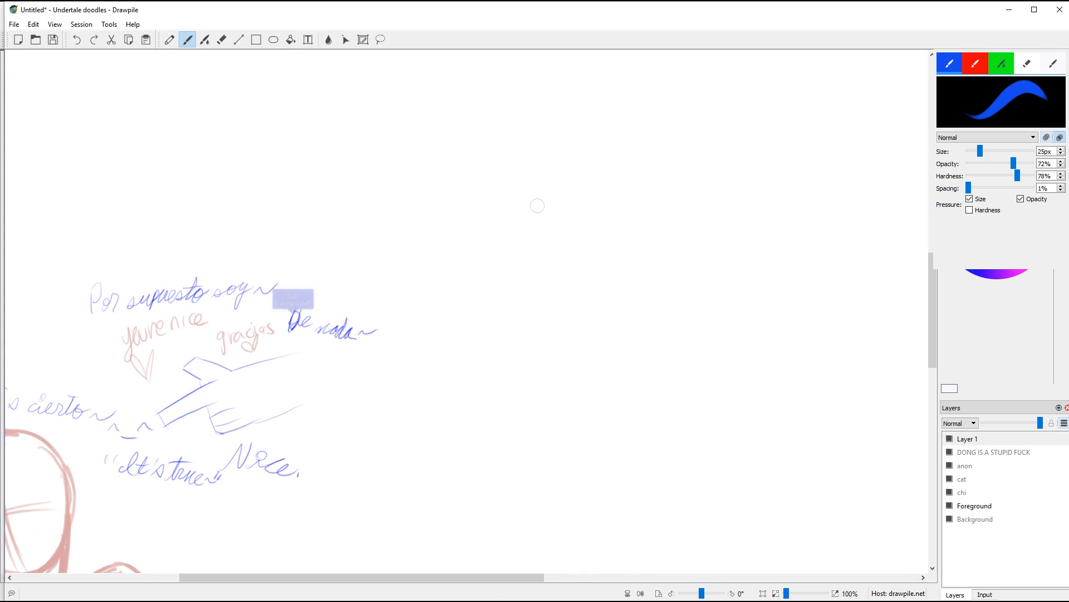
mouse_move(564, 166)
mouse_down()
mouse_move(537, 199)
mouse_move(547, 236)
mouse_move(514, 293)
mouse_move(564, 291)
mouse_move(550, 342)
mouse_move(569, 374)
mouse_up()
drag(564, 165, 629, 148)
mouse_move(569, 375)
mouse_down()
mouse_move(668, 375)
mouse_move(639, 381)
mouse_move(675, 362)
mouse_up()
mouse_move(664, 255)
mouse_down()
mouse_move(704, 250)
mouse_move(710, 289)
mouse_move(674, 308)
mouse_up()
drag(697, 265, 673, 283)
drag(556, 230, 557, 257)
drag(548, 212, 593, 210)
Step: Add the mohawk with strands, the back of the head, shaved-side dots, neck and cheek lines
drag(527, 122, 601, 84)
mouse_move(651, 101)
mouse_down()
mouse_move(675, 114)
mouse_move(676, 162)
mouse_up()
drag(674, 165, 719, 396)
drag(605, 381, 627, 420)
drag(545, 118, 557, 161)
drag(579, 104, 574, 155)
drag(598, 112, 591, 149)
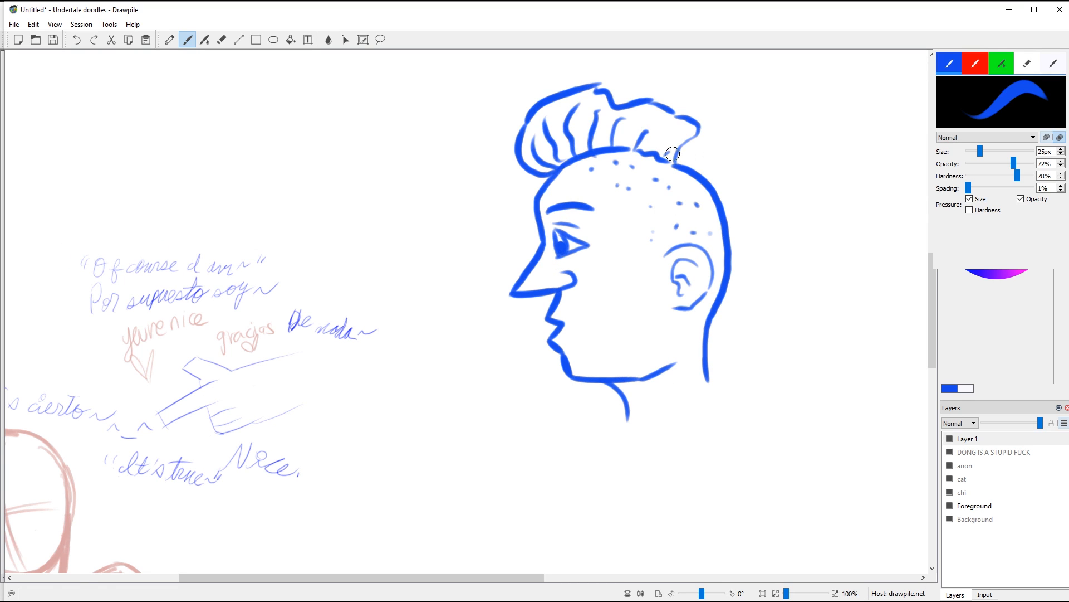
drag(580, 288, 605, 320)
click(86, 25)
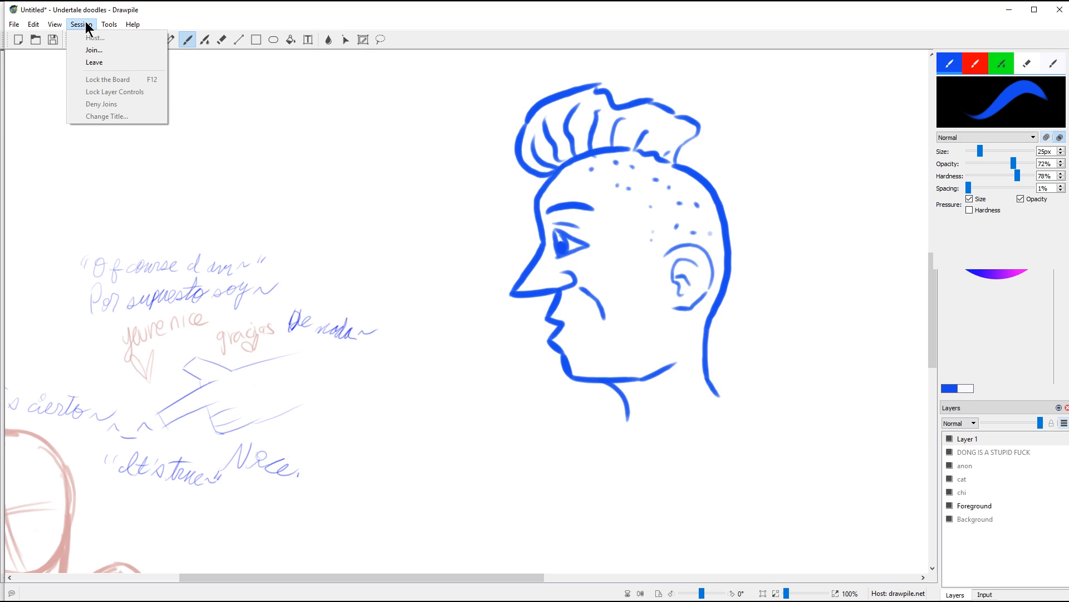
Step: Leave the shared online session and confirm
click(96, 61)
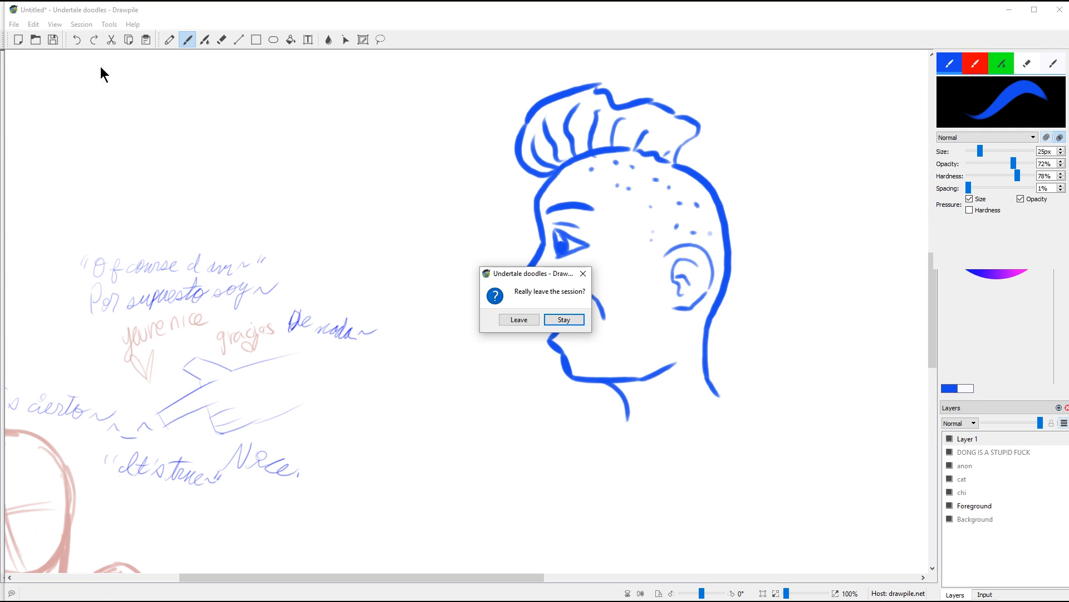
click(519, 319)
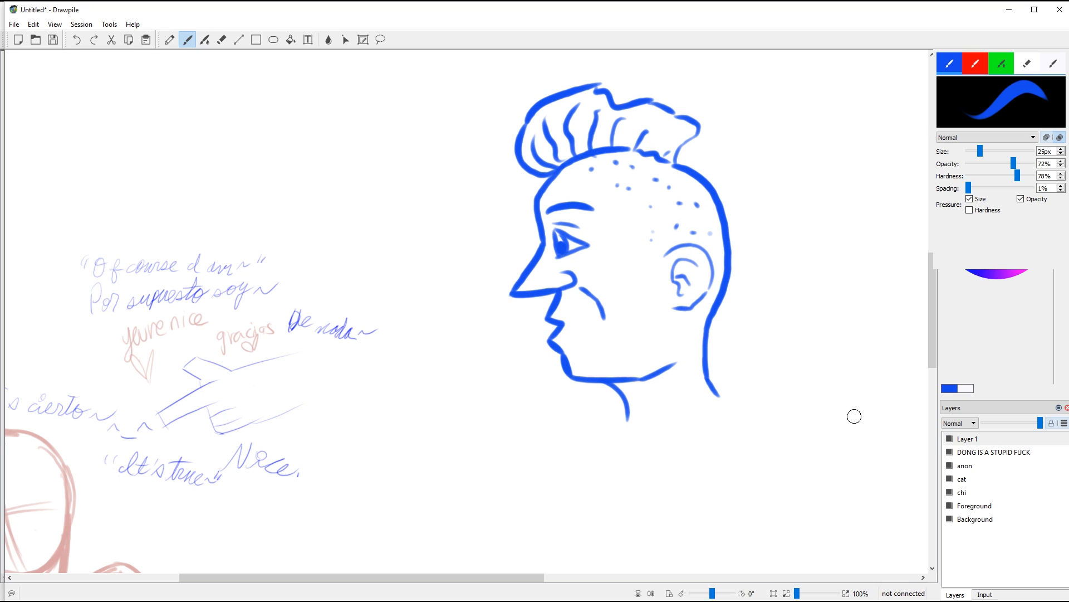
mouse_move(674, 420)
mouse_down()
mouse_move(642, 449)
mouse_move(605, 421)
mouse_up()
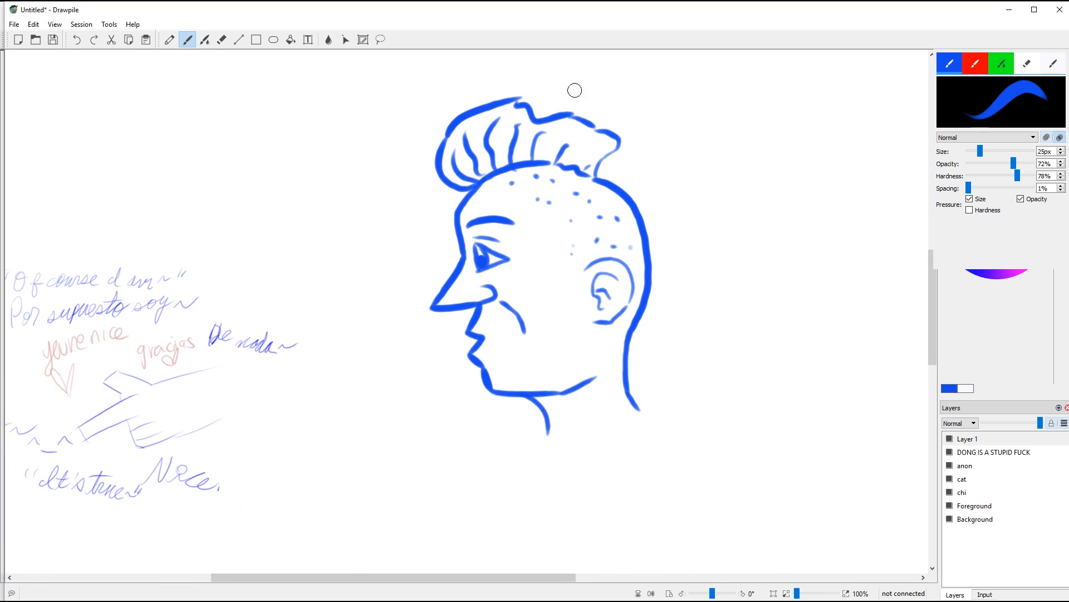
Step: Lasso-select the blue face and cut it from the canvas
click(380, 41)
mouse_move(503, 72)
mouse_down()
mouse_move(397, 269)
mouse_move(439, 491)
mouse_move(711, 397)
mouse_move(683, 113)
mouse_move(530, 78)
mouse_up()
key(ctrl+x)
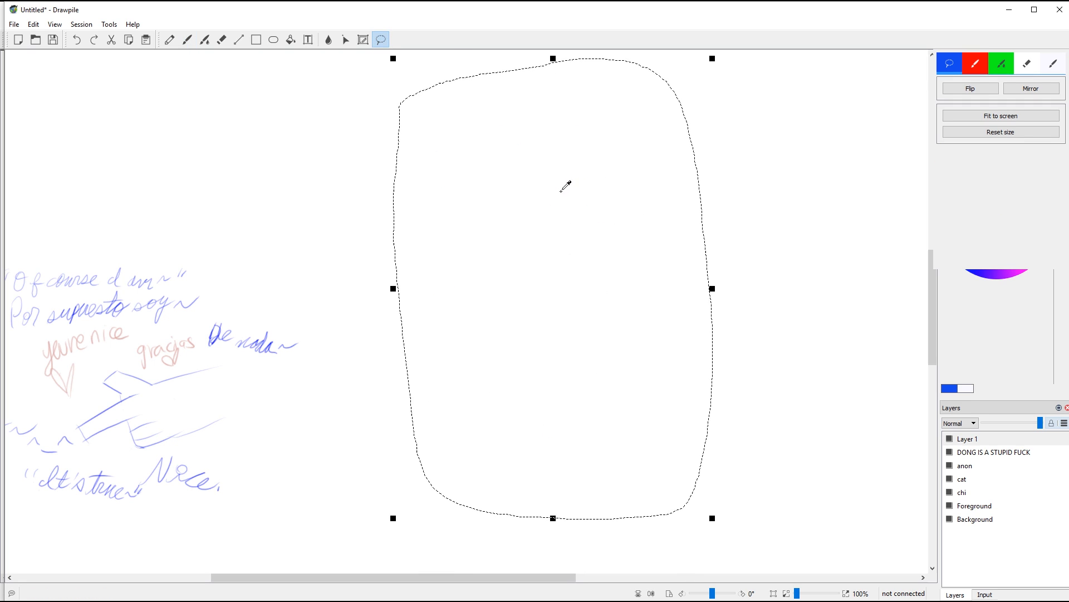
Step: Paste the blue face into a new blank 1920×1080 drawing, then close the old session canvas
click(18, 40)
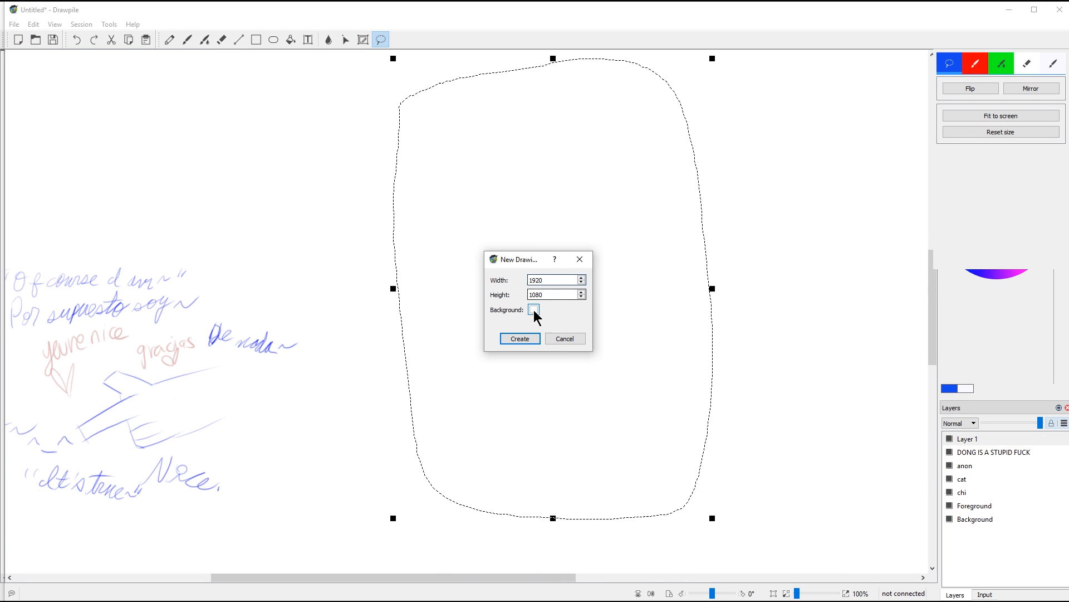
click(526, 340)
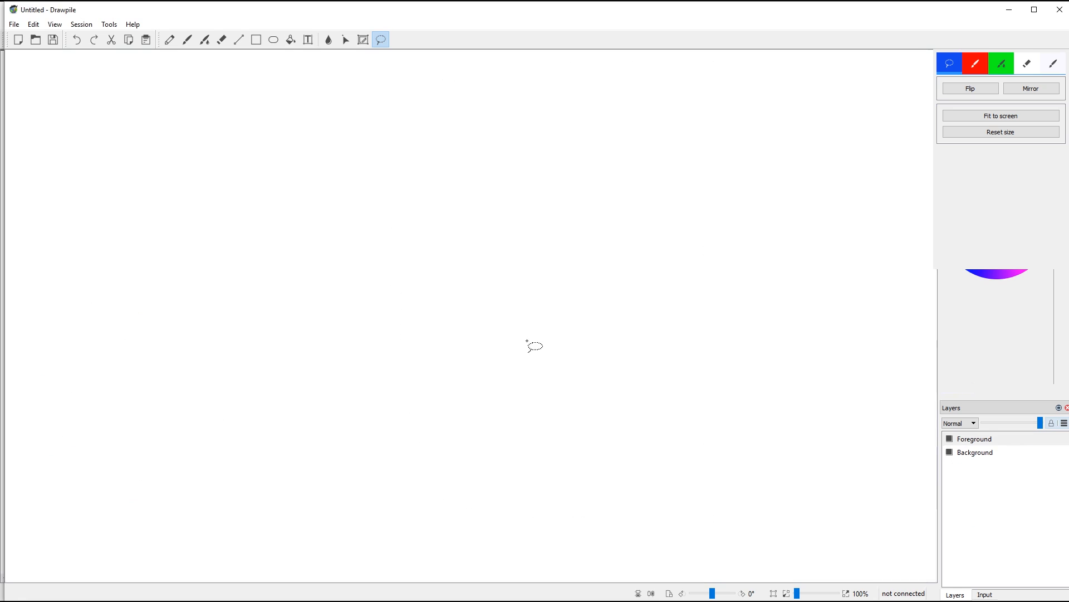
key(ctrl+v)
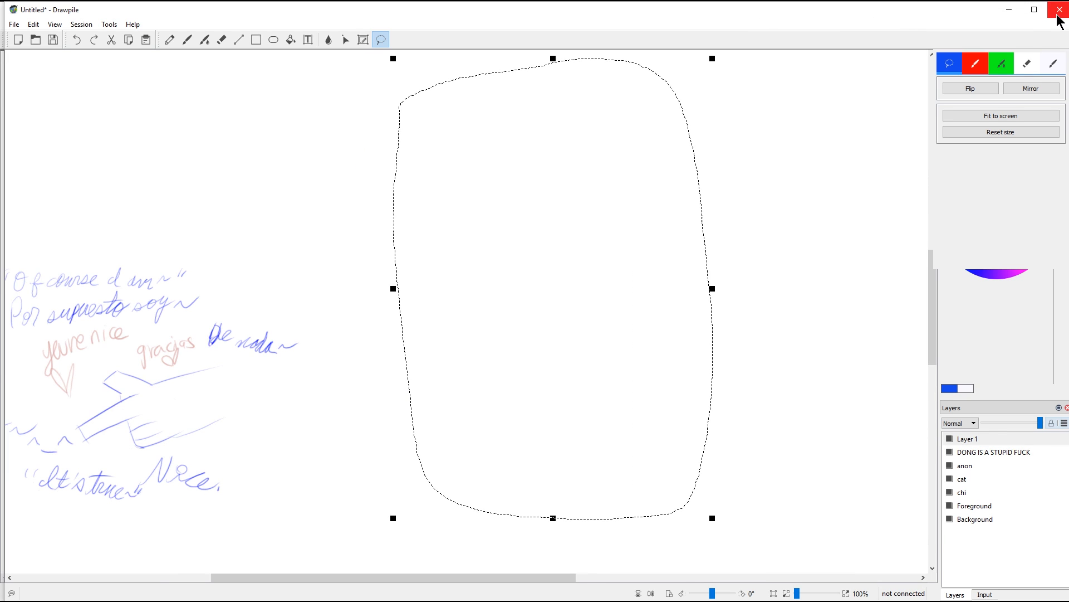
click(1058, 17)
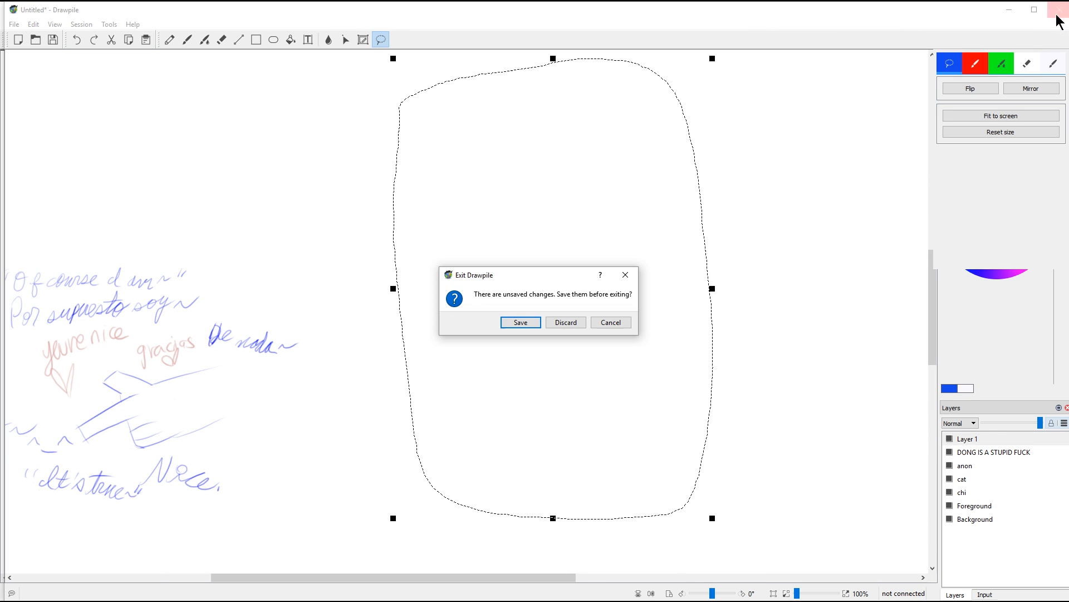
Step: Discard the old session canvas without saving, then bring up the Session menu
click(565, 323)
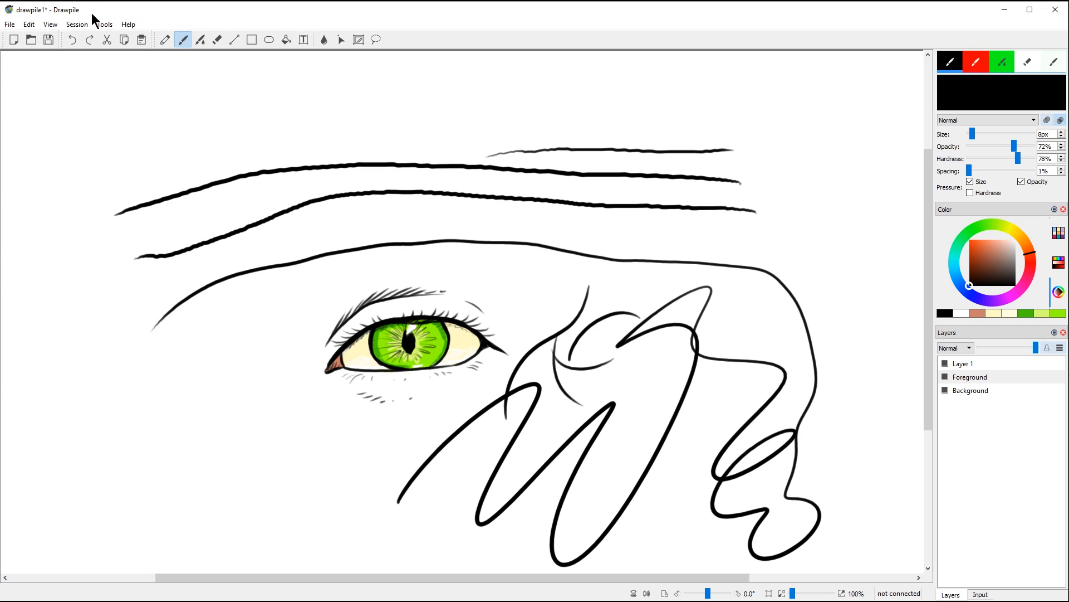
click(76, 23)
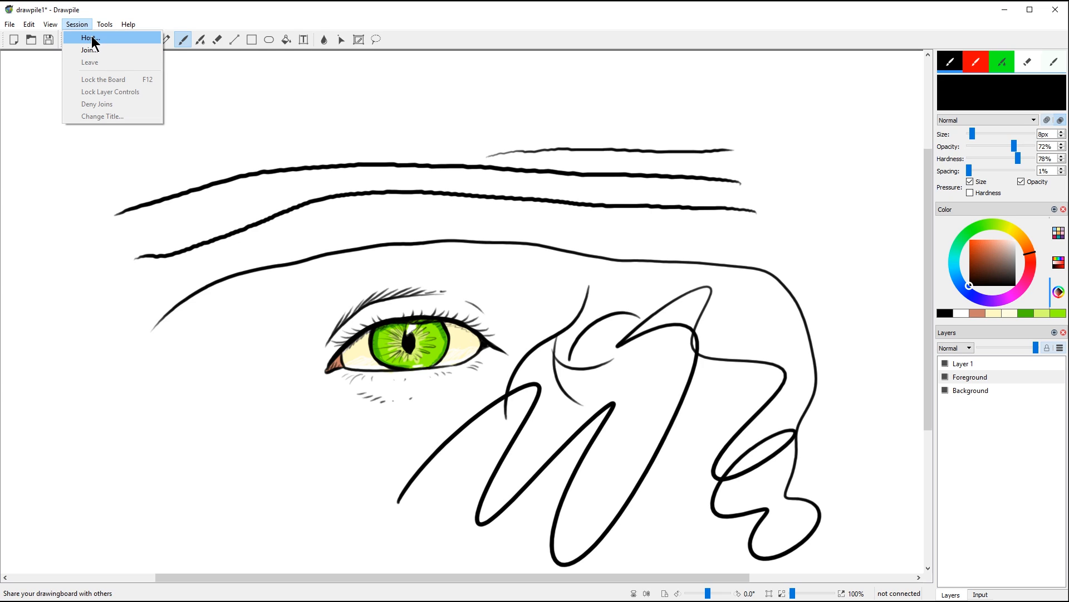
Step: Fill in the session title and login, announcing it publicly on drawpile.net
click(92, 39)
drag(565, 235, 490, 245)
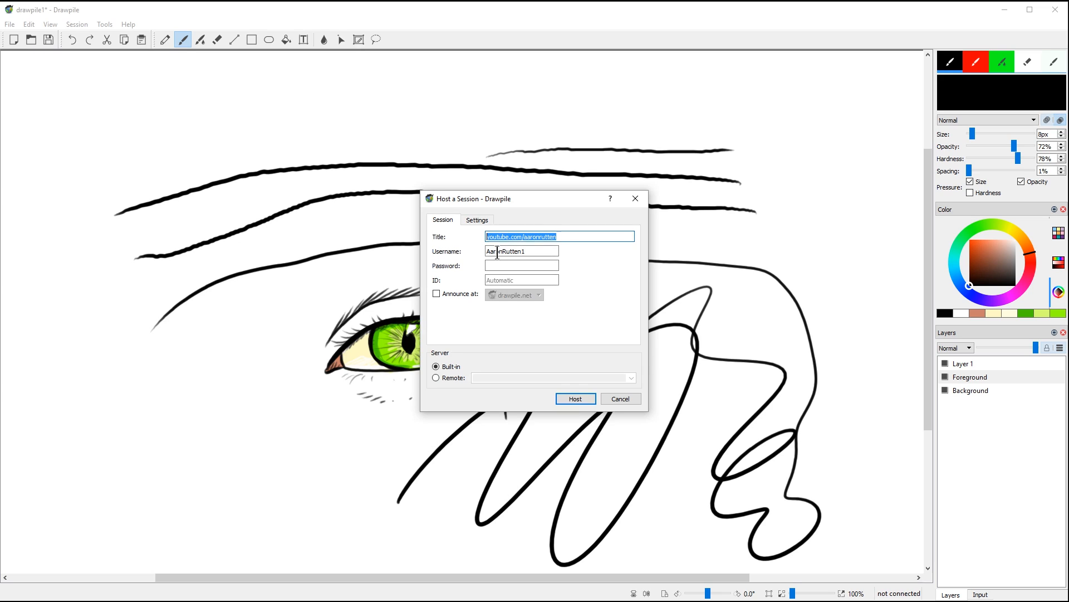
click(527, 253)
click(513, 264)
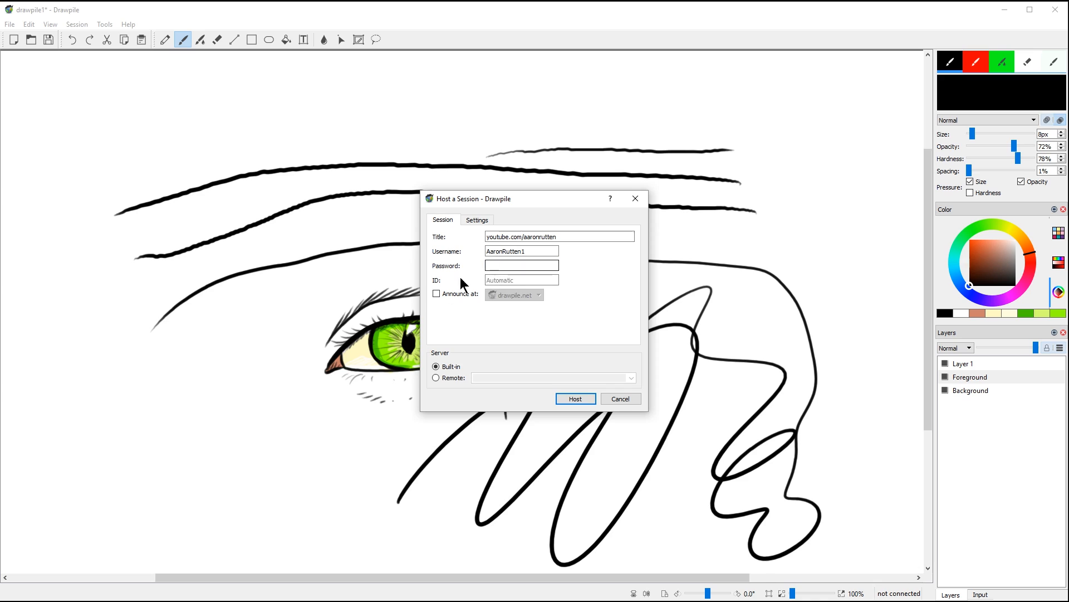
click(436, 293)
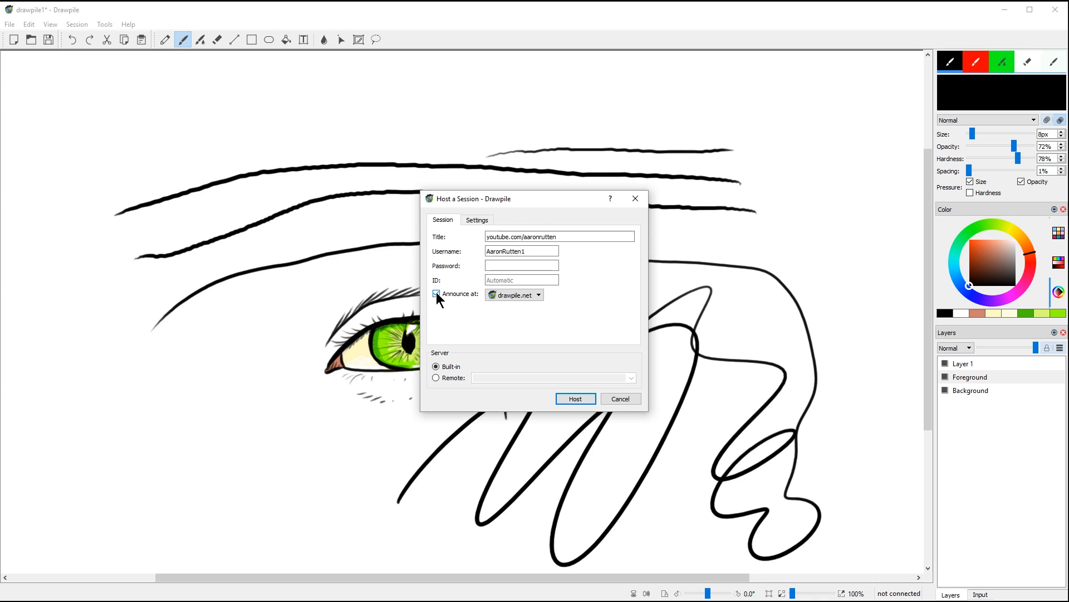
click(523, 306)
Step: Clear the user limit in the session settings and start hosting
click(483, 219)
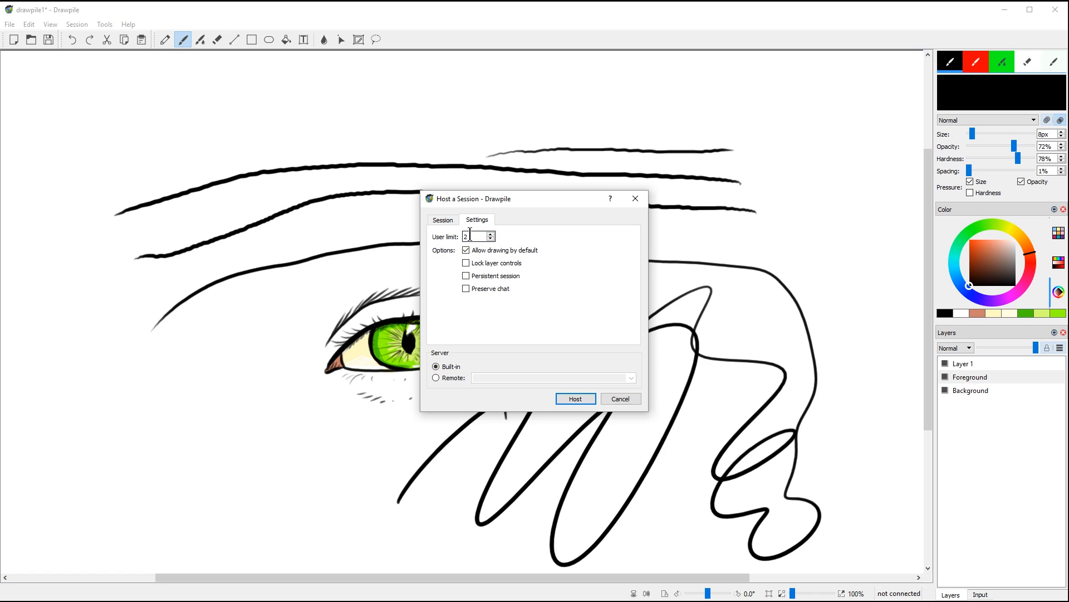
key(BackSpace)
click(445, 220)
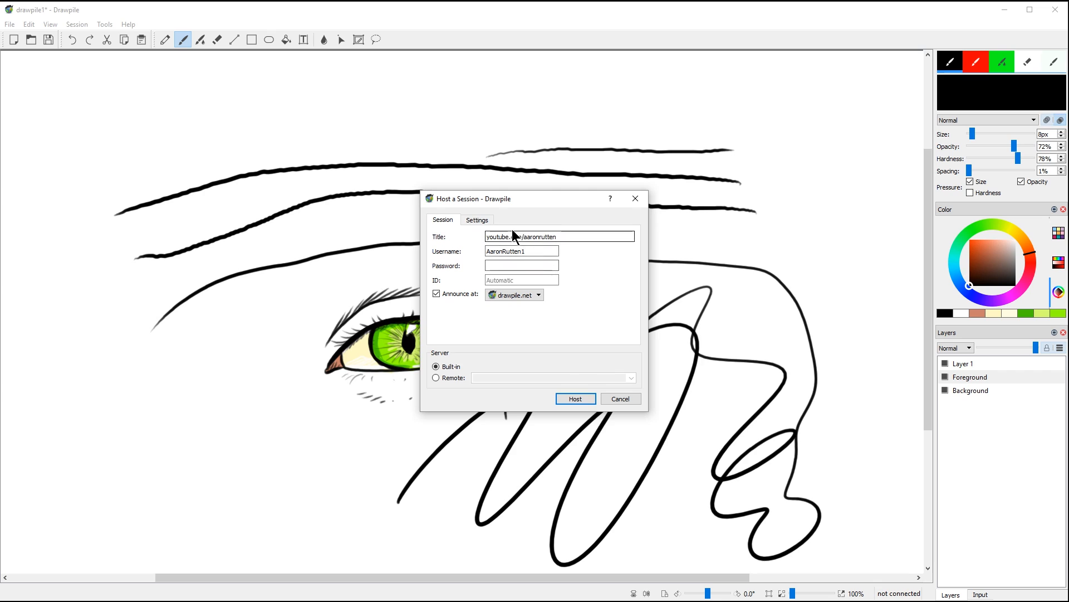
click(576, 398)
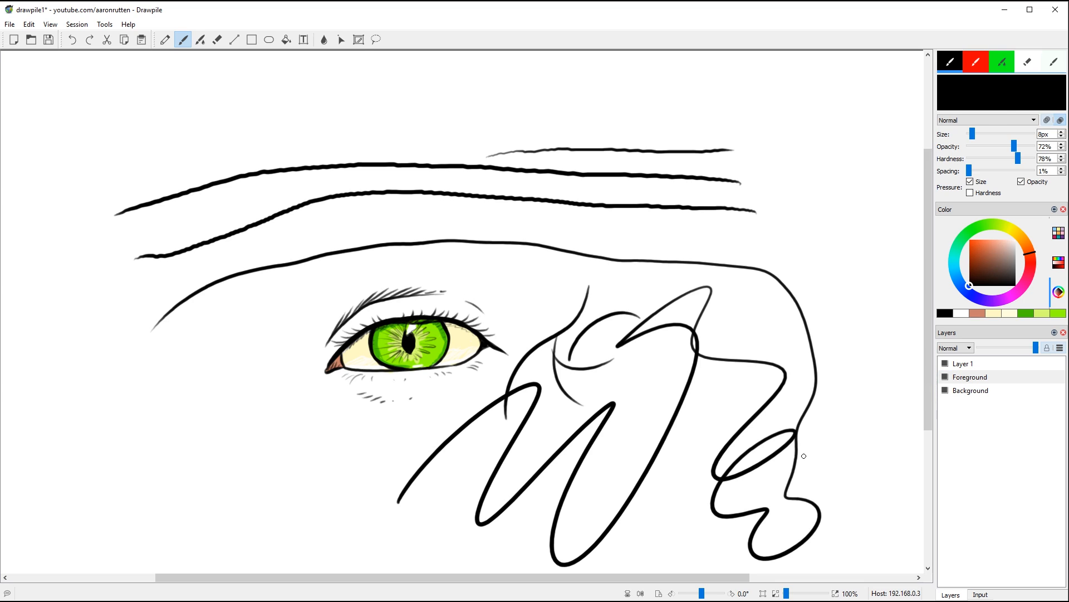
Step: Erase everything on the Foreground layer and Layer 1, deselect, and return to the brush
key(ctrl+a)
key(Delete)
click(972, 364)
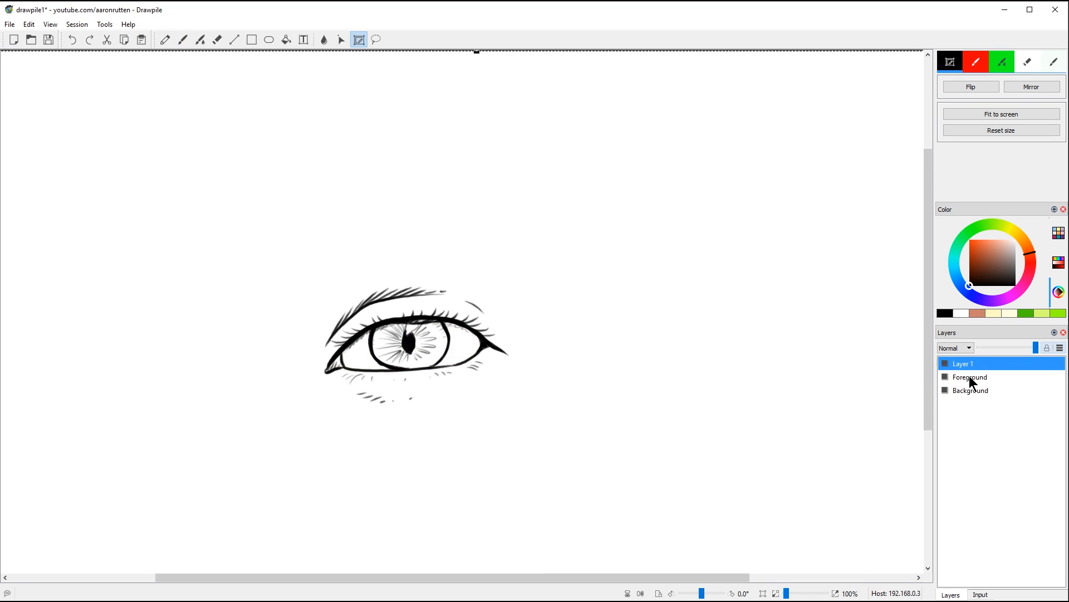
key(Delete)
click(489, 413)
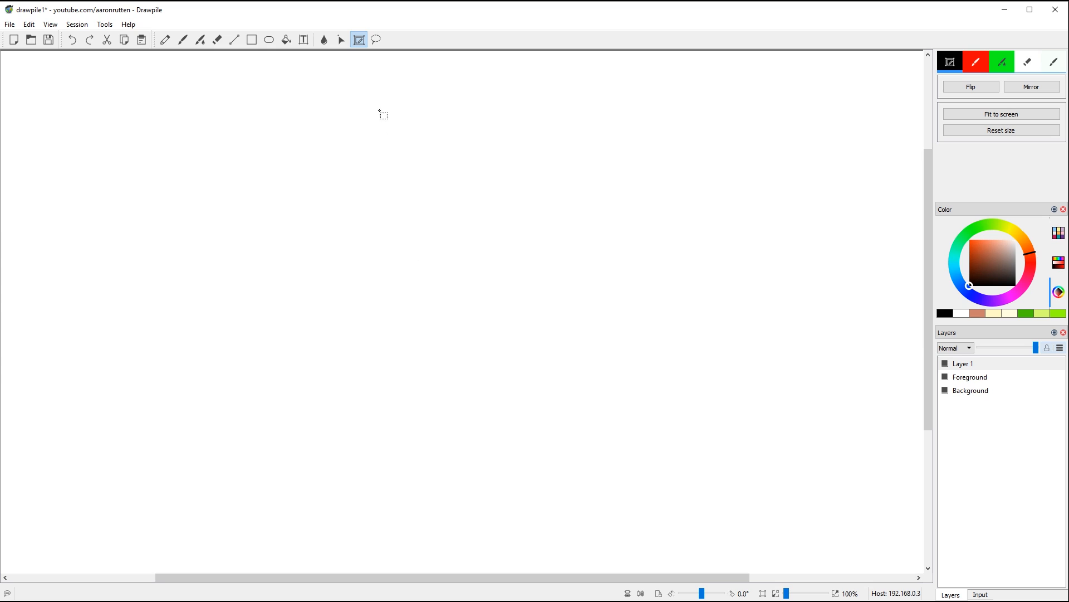
click(191, 44)
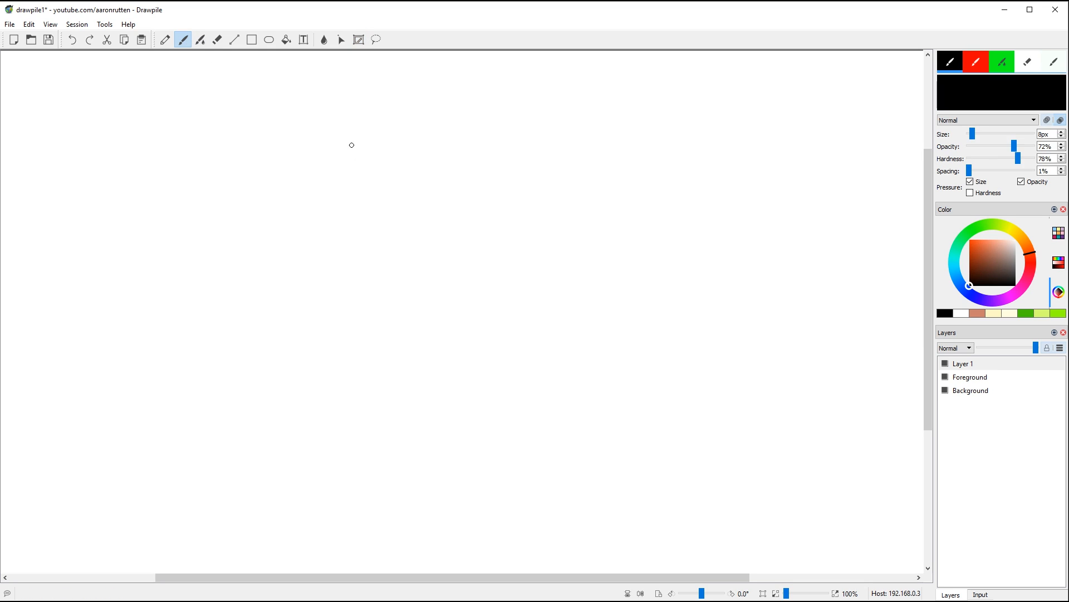
Step: Leave the hosted drawing session
click(79, 25)
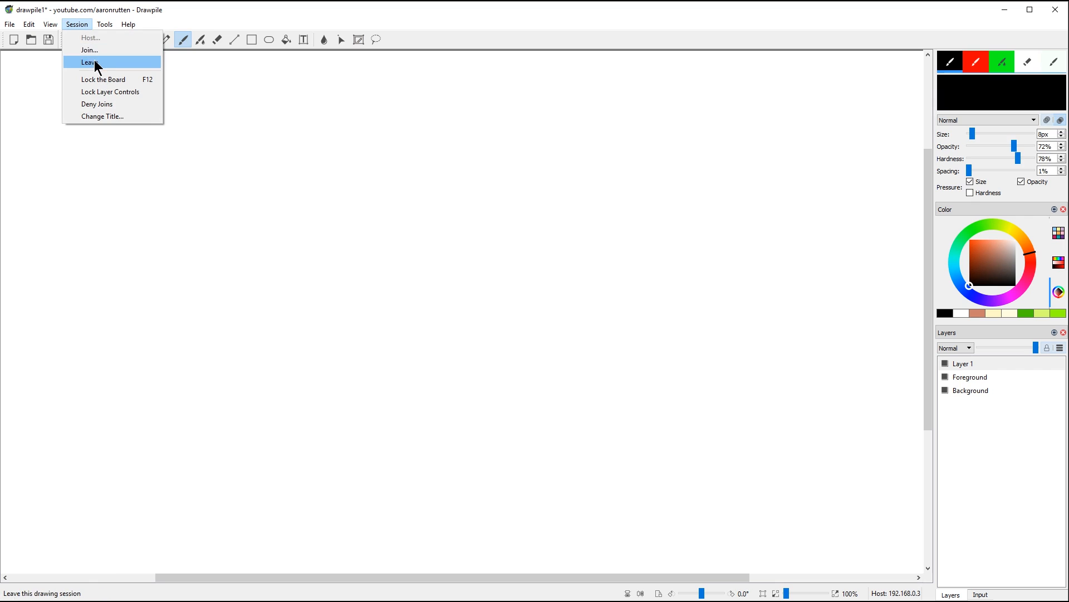
click(96, 63)
click(78, 25)
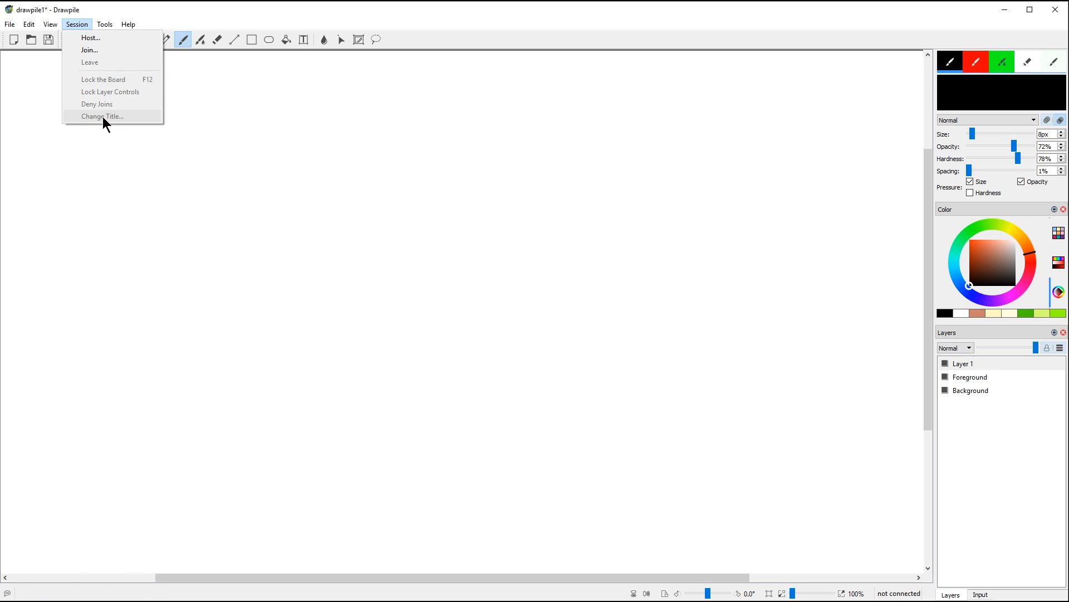
click(137, 183)
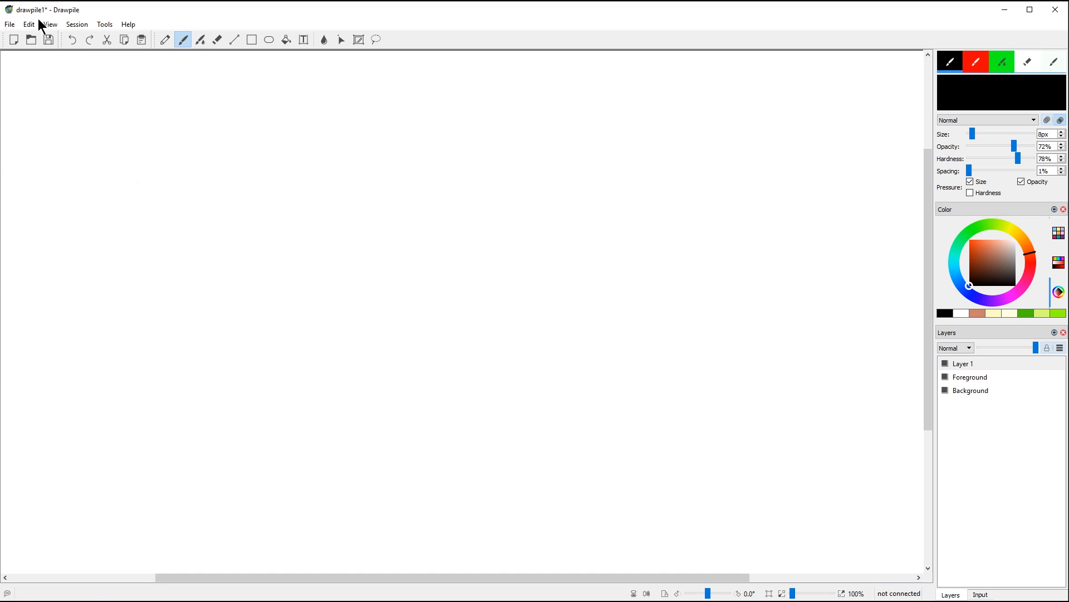
Step: Record the session to a file named test and draw two parallel wavy lines for the snake's body
click(12, 24)
click(41, 139)
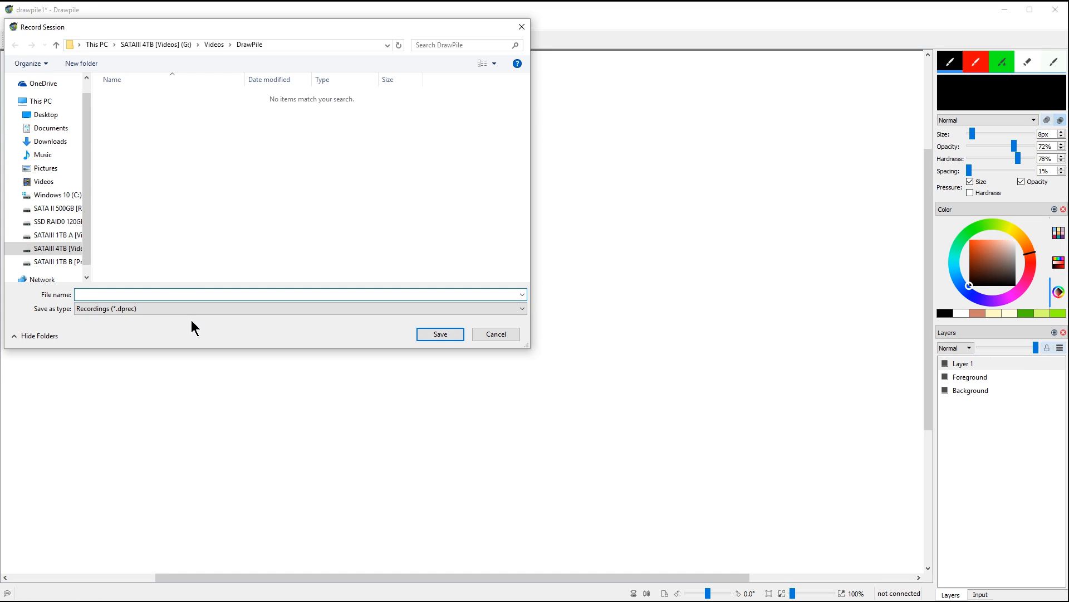
text(test)
click(440, 335)
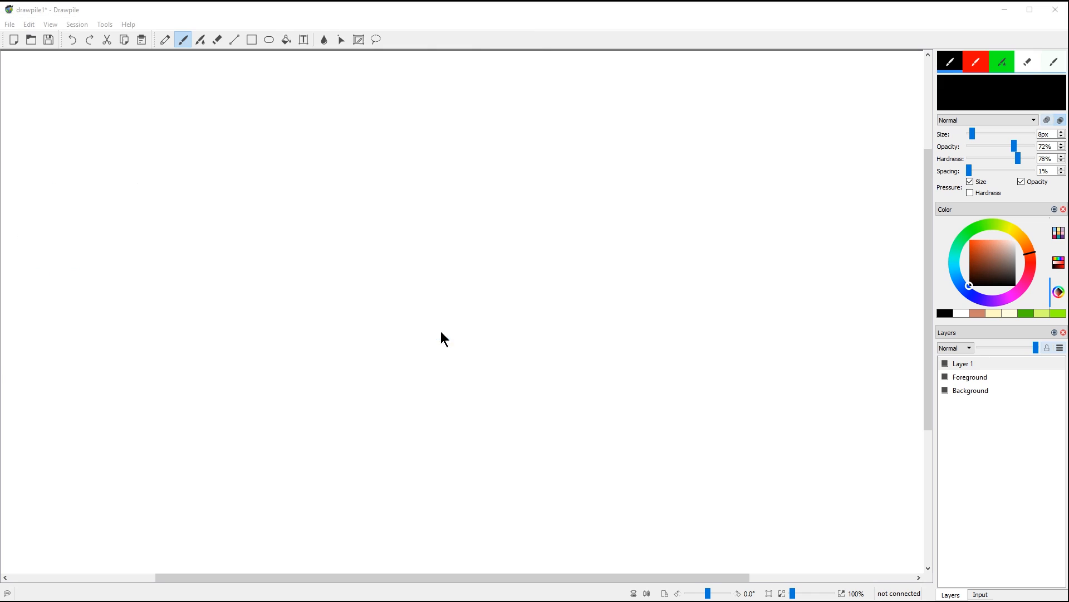
mouse_move(168, 283)
mouse_down()
mouse_move(257, 200)
mouse_move(329, 174)
mouse_move(322, 227)
mouse_move(249, 298)
mouse_move(226, 373)
mouse_move(291, 339)
mouse_move(370, 325)
mouse_move(391, 364)
mouse_move(447, 325)
mouse_move(487, 253)
mouse_move(570, 192)
mouse_move(625, 233)
mouse_move(596, 342)
mouse_move(680, 338)
mouse_move(747, 266)
mouse_up()
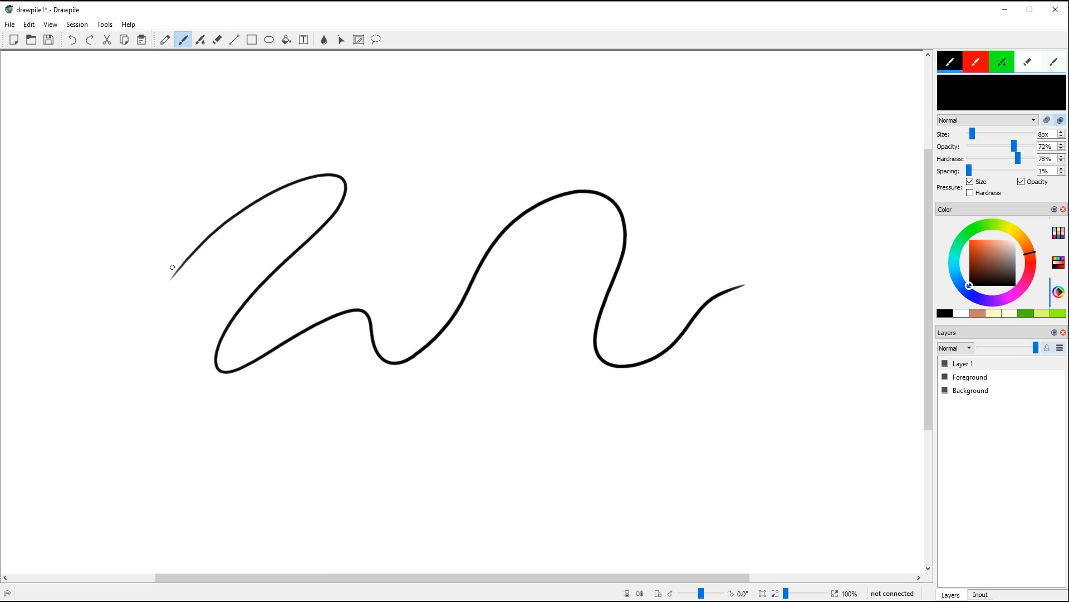
mouse_move(177, 268)
mouse_down()
mouse_move(219, 214)
mouse_move(326, 160)
mouse_move(670, 199)
mouse_move(662, 297)
mouse_move(768, 251)
mouse_move(753, 255)
mouse_move(786, 219)
mouse_move(882, 268)
mouse_up()
Step: Draw the top of the snake's head and brush saturated teal along the body's inner edges
click(982, 376)
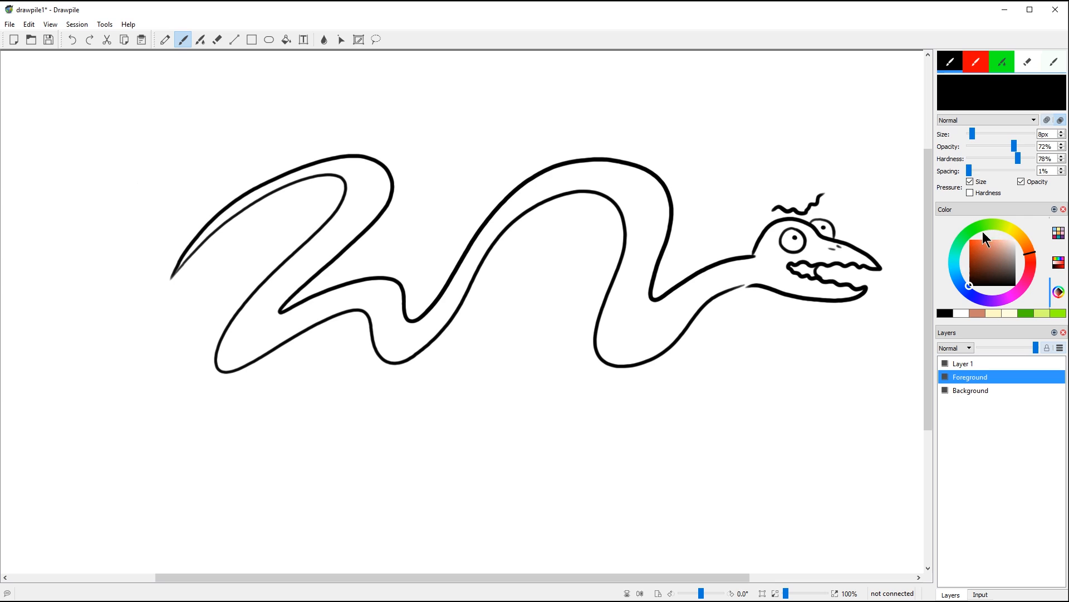
click(955, 246)
click(971, 240)
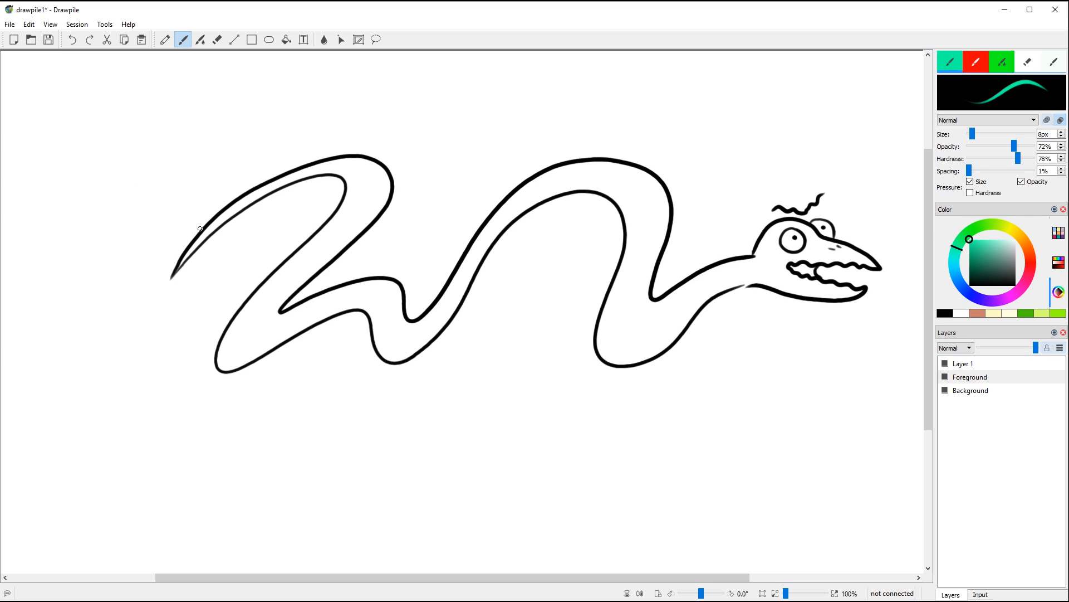
mouse_move(180, 267)
mouse_down()
mouse_move(257, 198)
mouse_move(222, 366)
mouse_up()
mouse_move(223, 367)
mouse_down()
mouse_move(625, 253)
mouse_move(861, 291)
mouse_up()
mouse_move(757, 253)
mouse_down()
mouse_move(876, 266)
mouse_move(652, 298)
mouse_up()
drag(652, 298, 412, 322)
drag(401, 317, 348, 162)
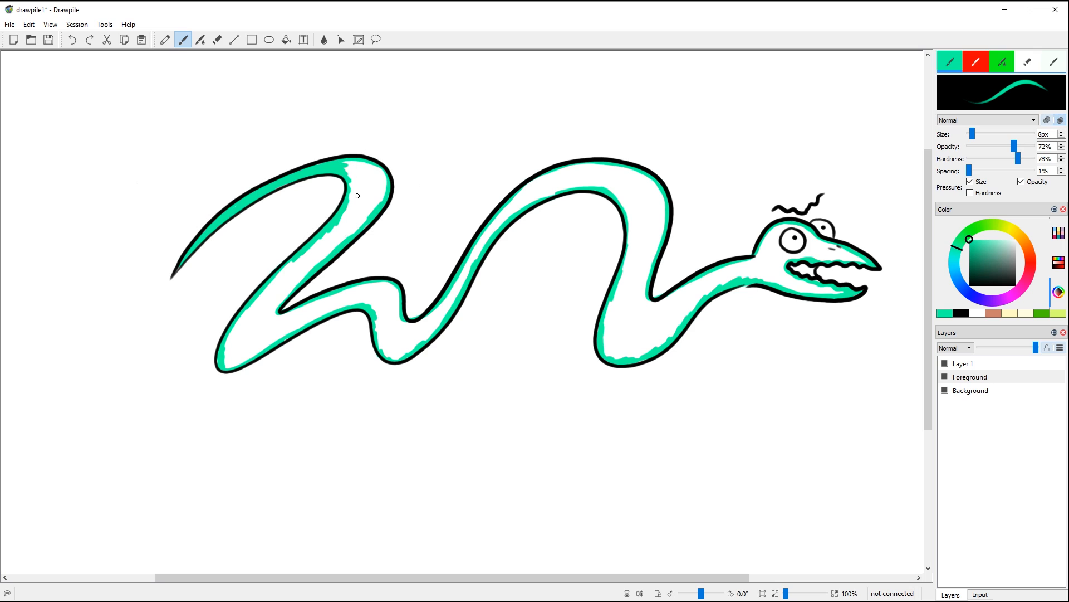
Step: Fill the snake's body with teal and pick a darker, bluer teal for the mouth
click(286, 40)
click(365, 169)
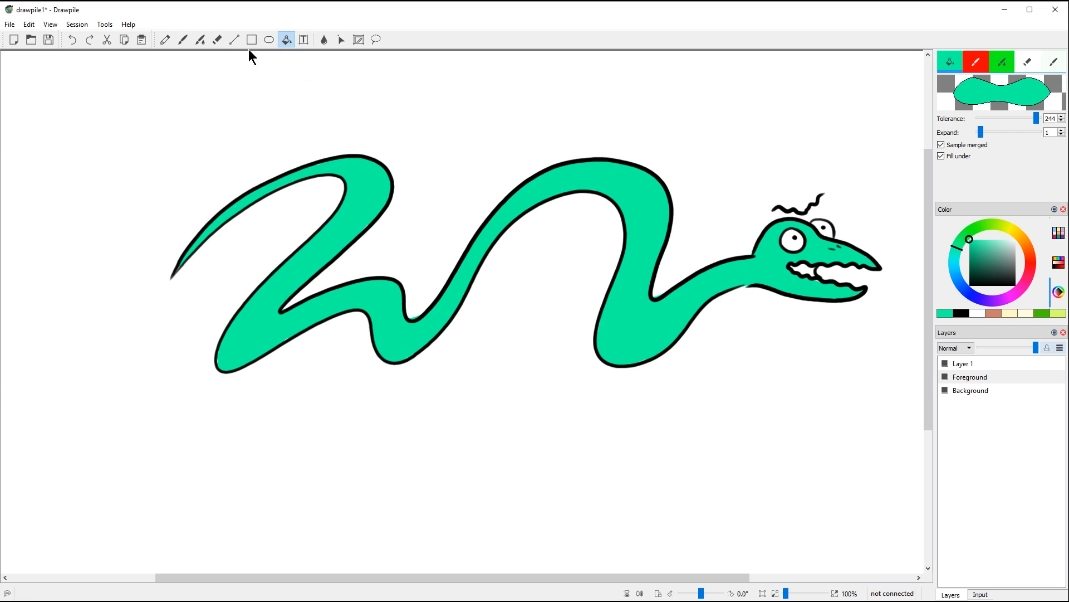
click(183, 39)
click(976, 254)
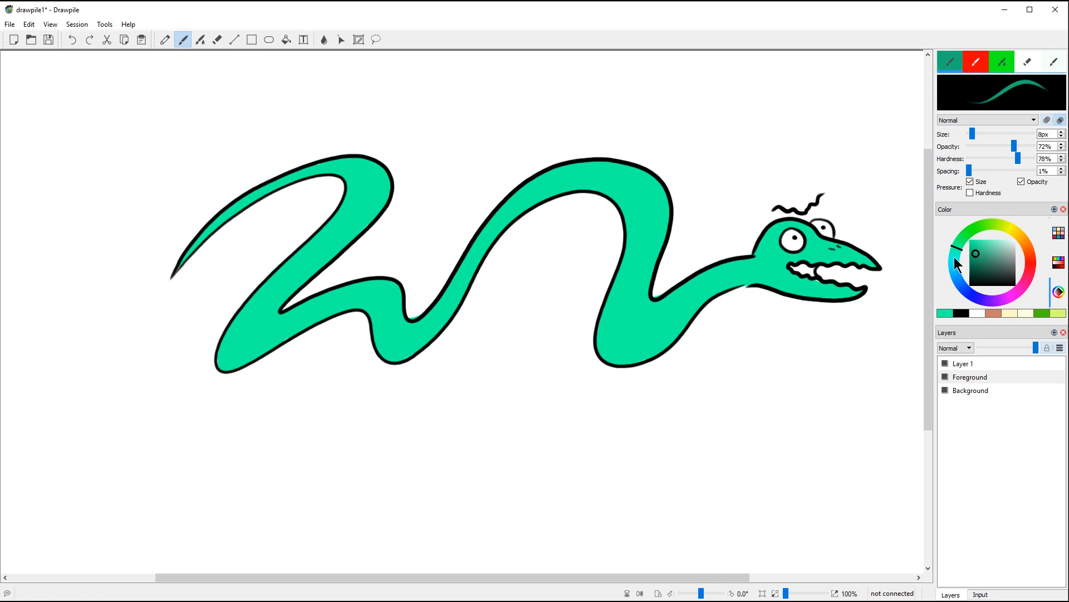
click(955, 258)
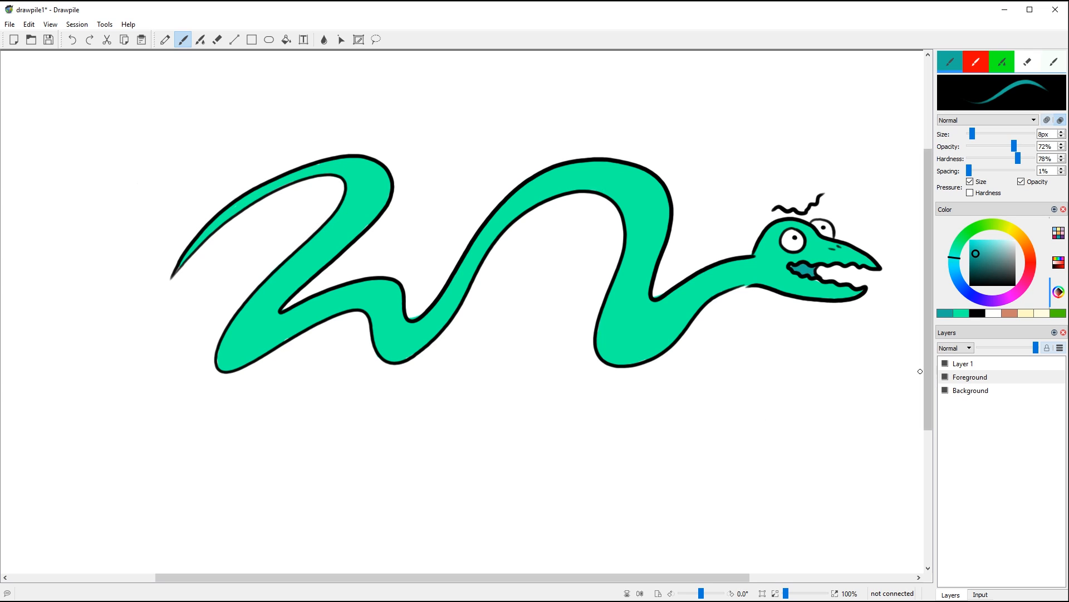
Step: Stop recording and open the test recording for playback
click(10, 25)
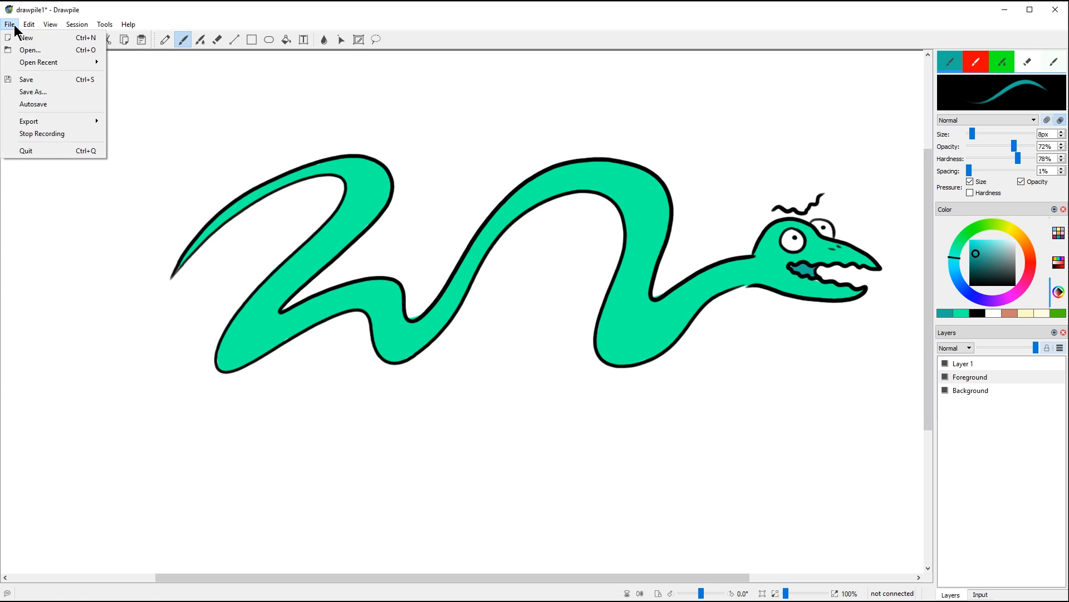
click(49, 135)
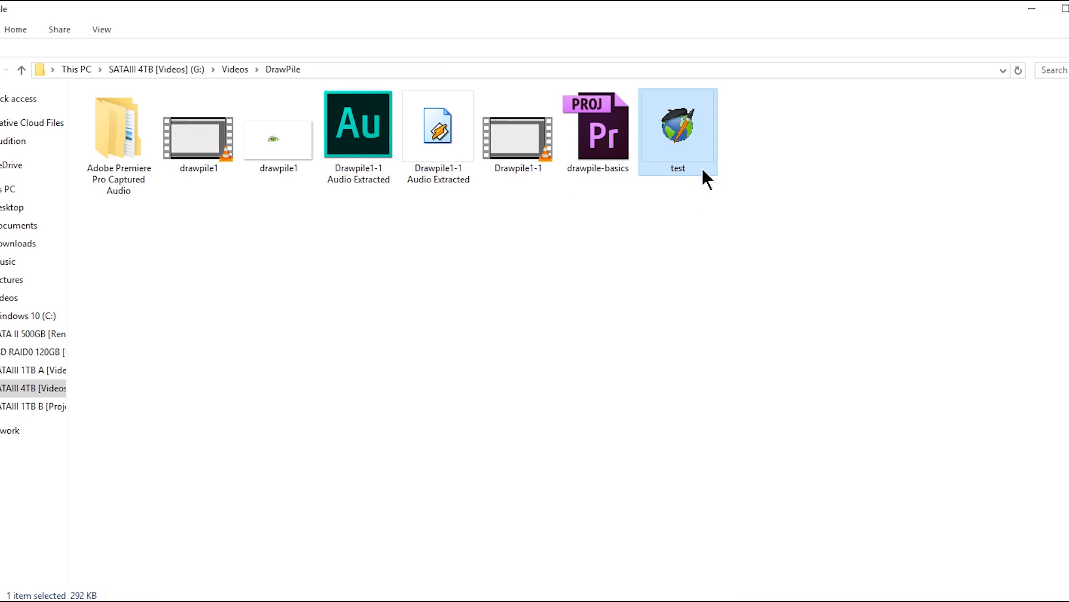
double_click(675, 129)
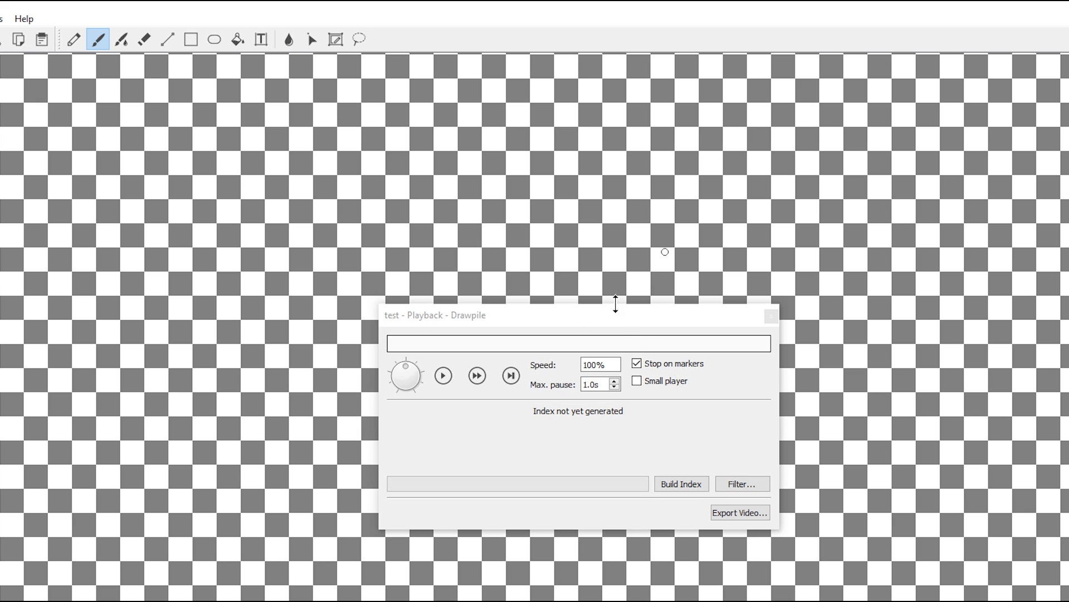
Step: Play back the recording at increased speed until it finishes
drag(618, 318, 584, 494)
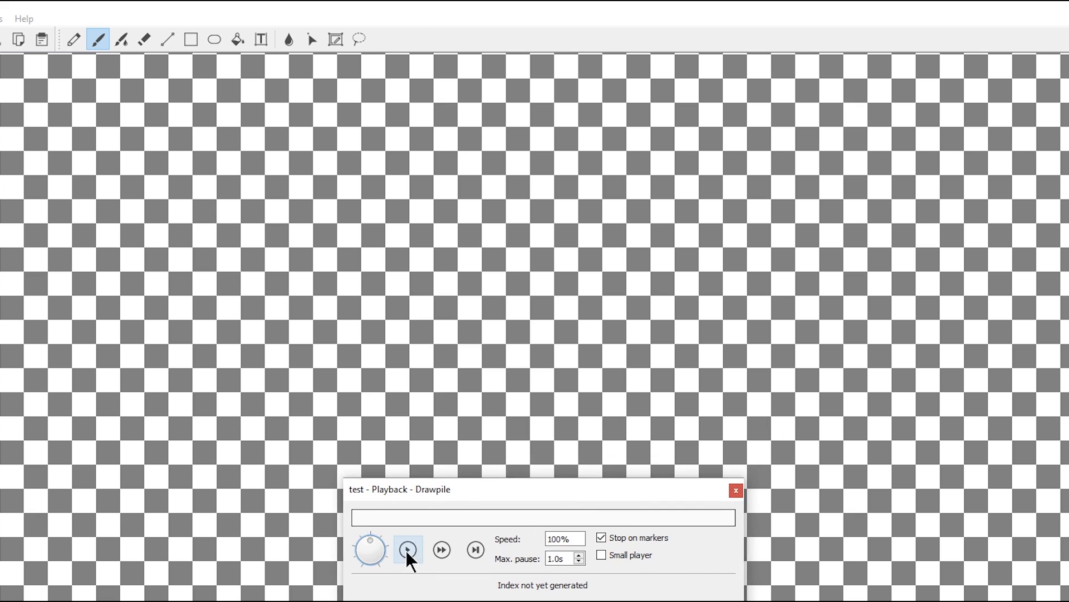
click(409, 550)
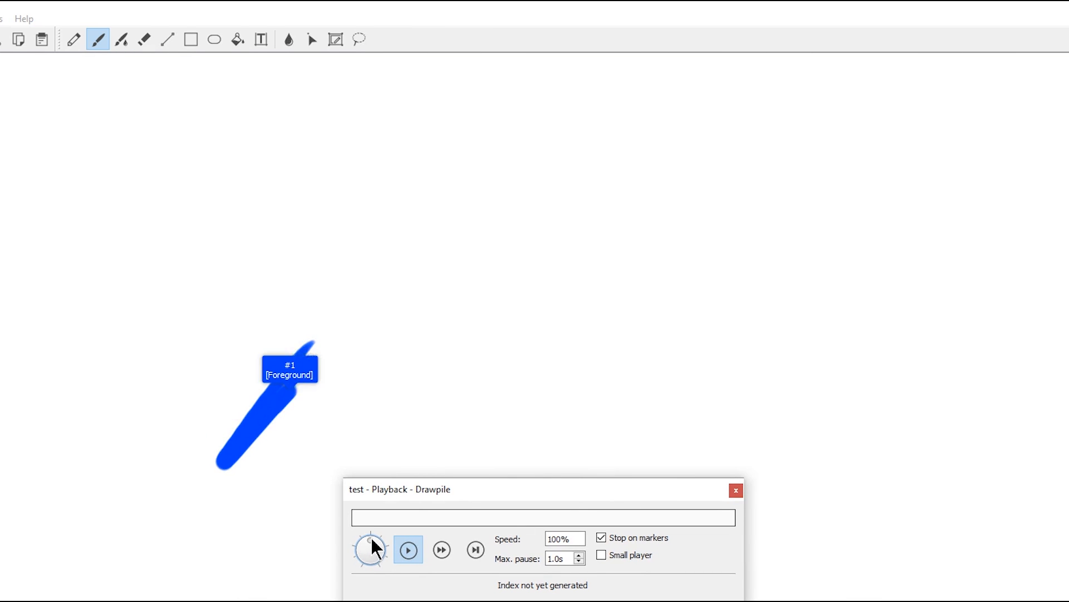
drag(371, 539, 378, 549)
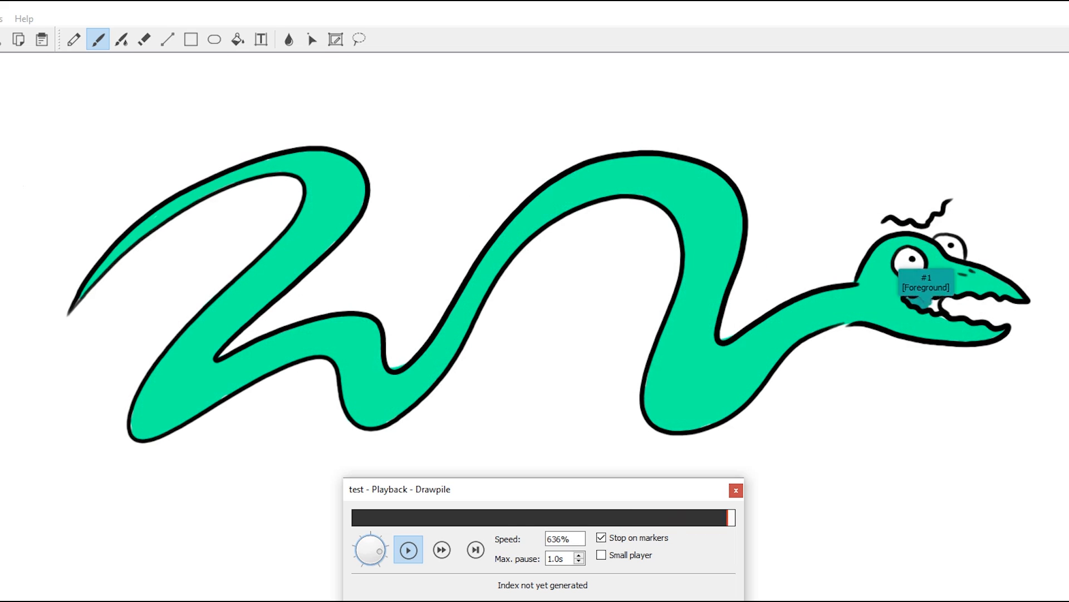
drag(666, 497, 673, 189)
Step: Set the export to Video with AVI container, H.264 codec and Normal quality
click(712, 367)
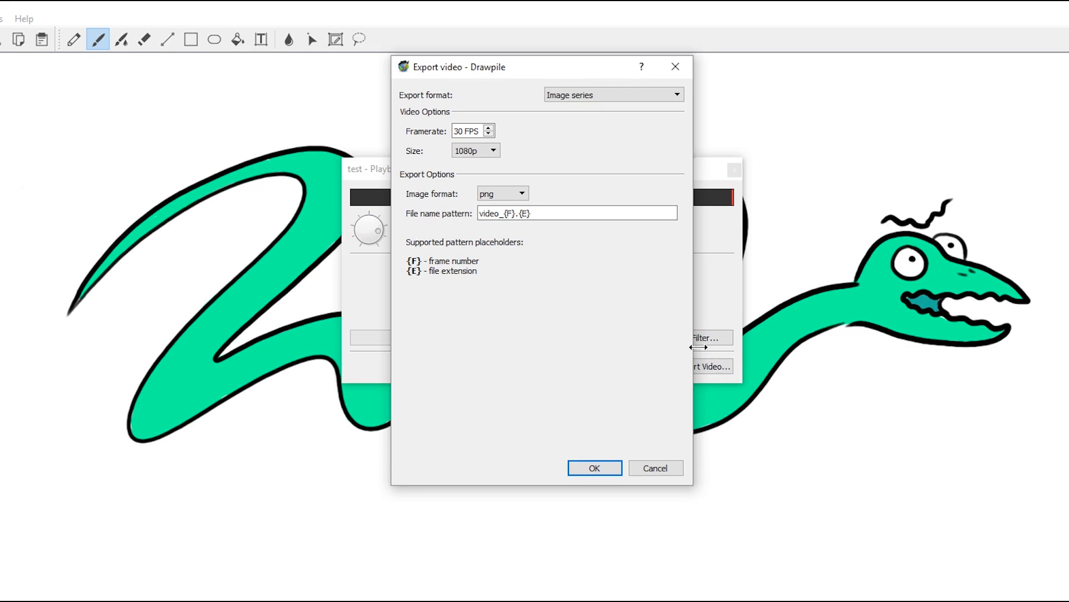
click(592, 95)
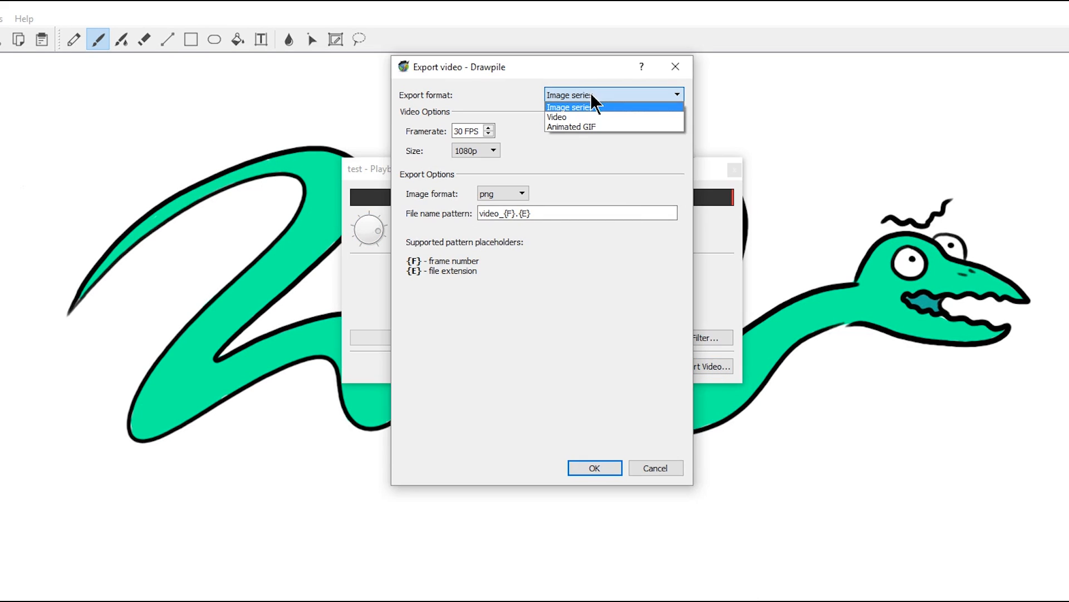
click(581, 113)
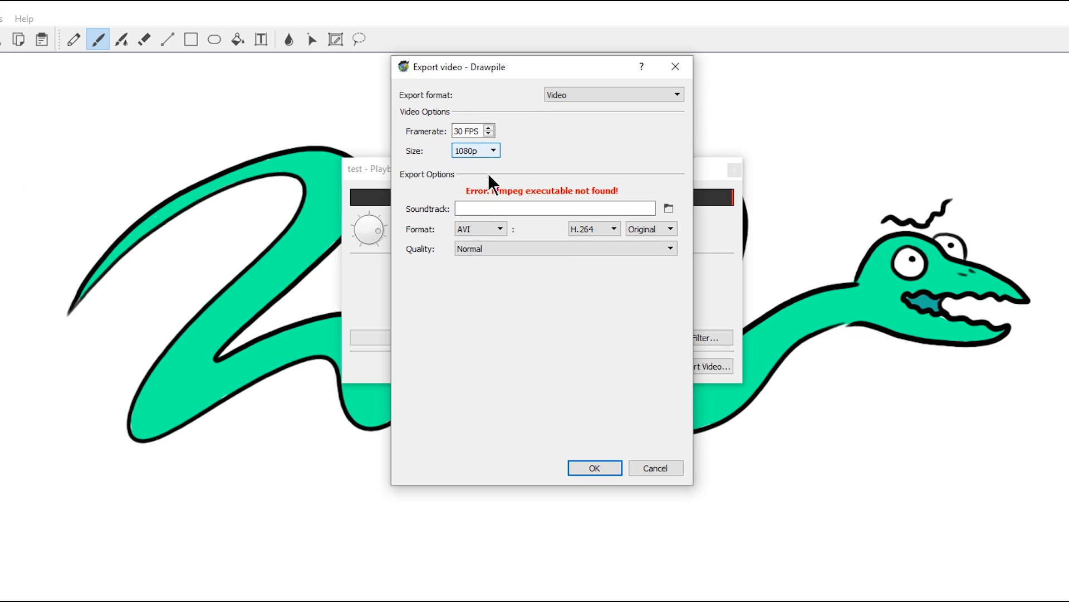
click(494, 226)
click(518, 224)
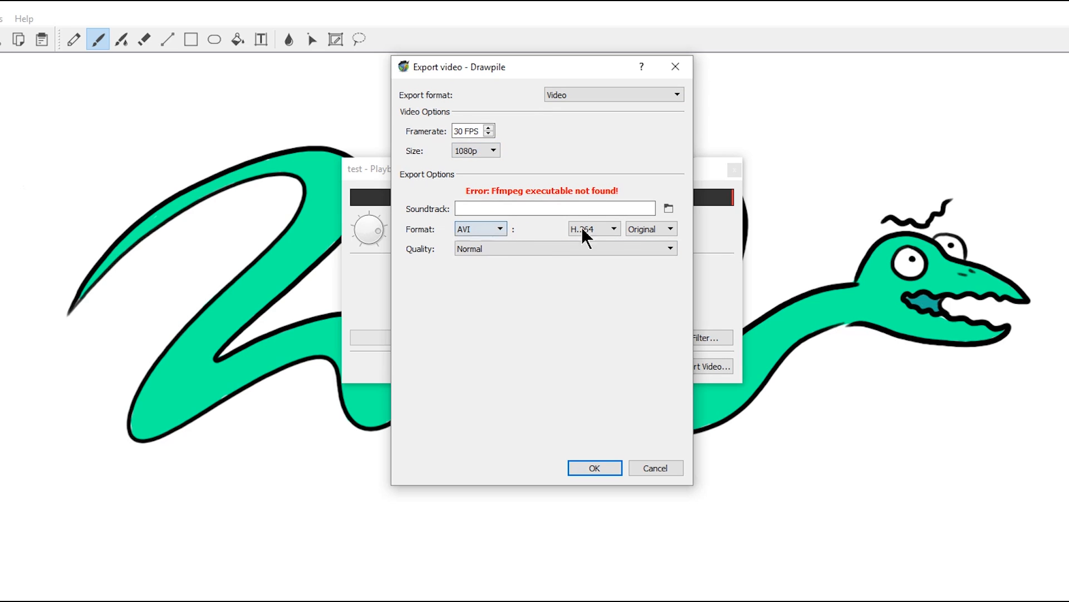
click(615, 229)
click(615, 228)
click(653, 230)
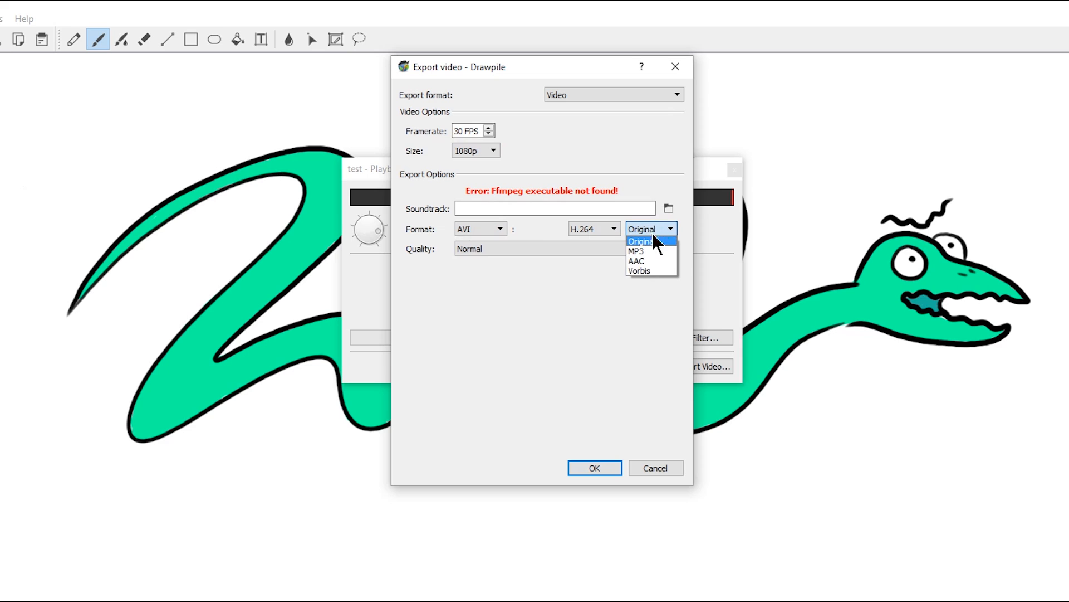
click(602, 249)
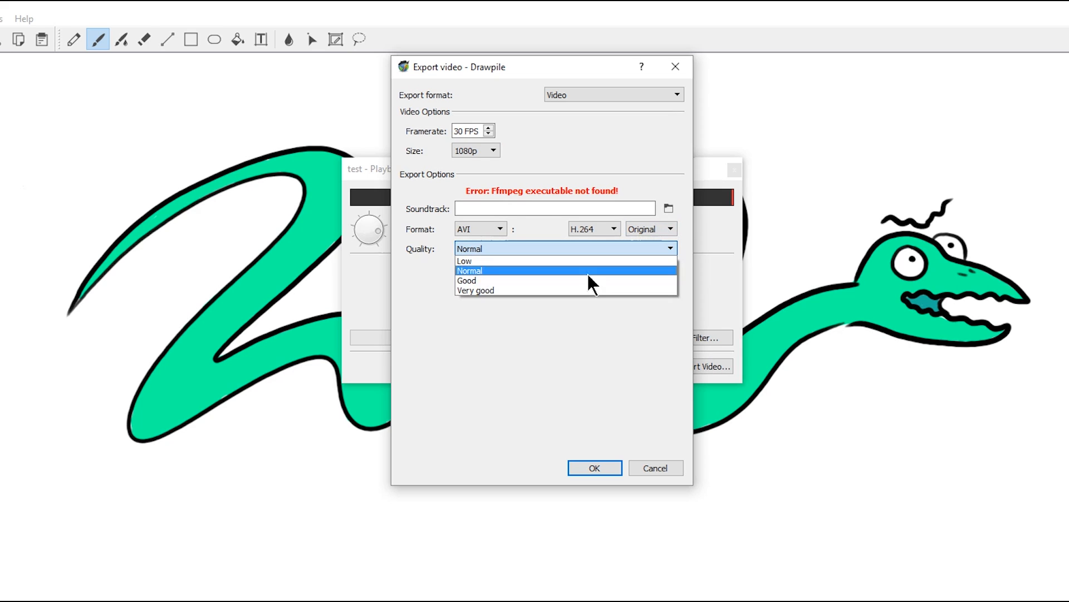
click(575, 308)
click(594, 468)
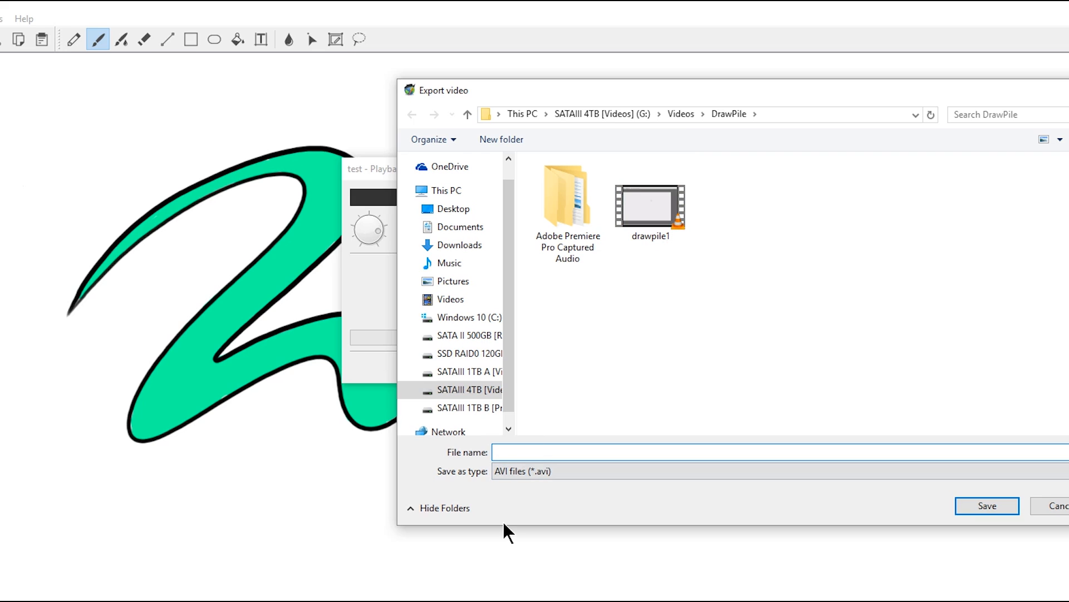
Step: Name the export file dp1 and keep AVI as the file type
text(dp1)
click(654, 471)
click(763, 487)
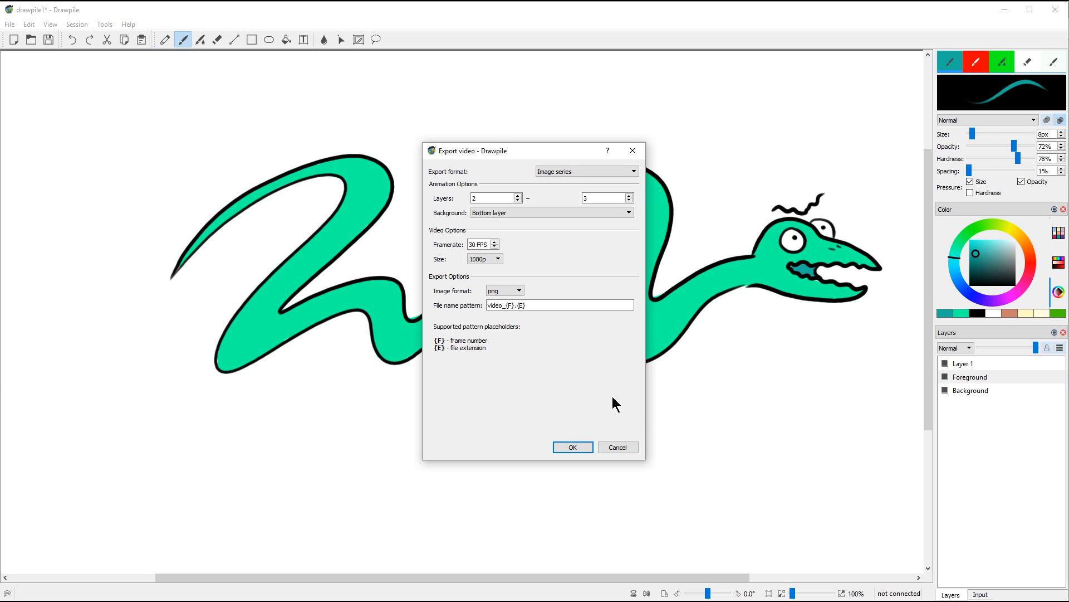
Step: Switch the export format back to Image series and cancel the export
click(570, 170)
click(577, 156)
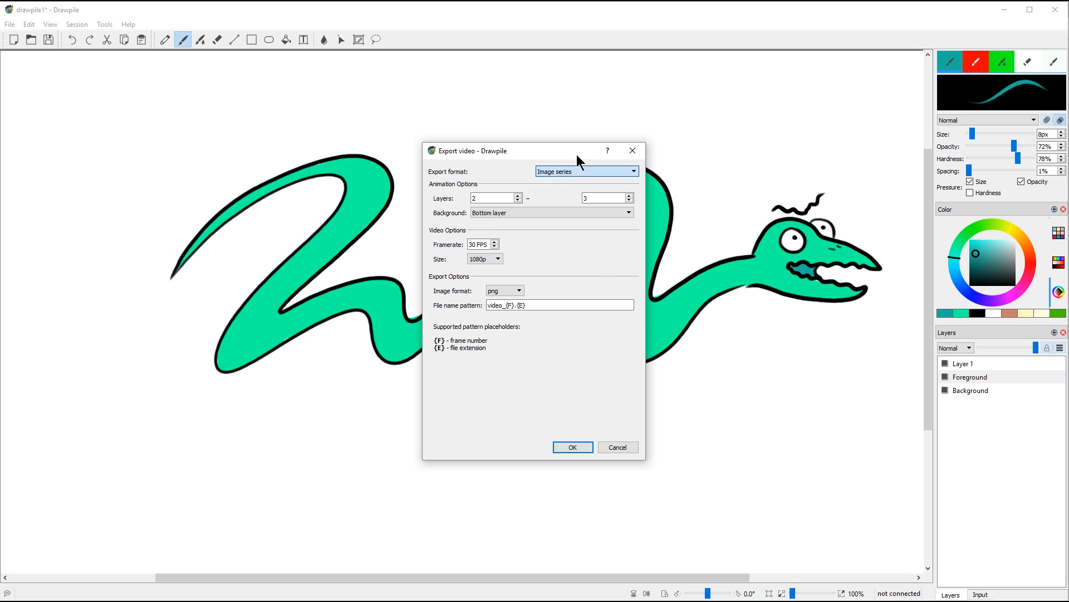
click(618, 447)
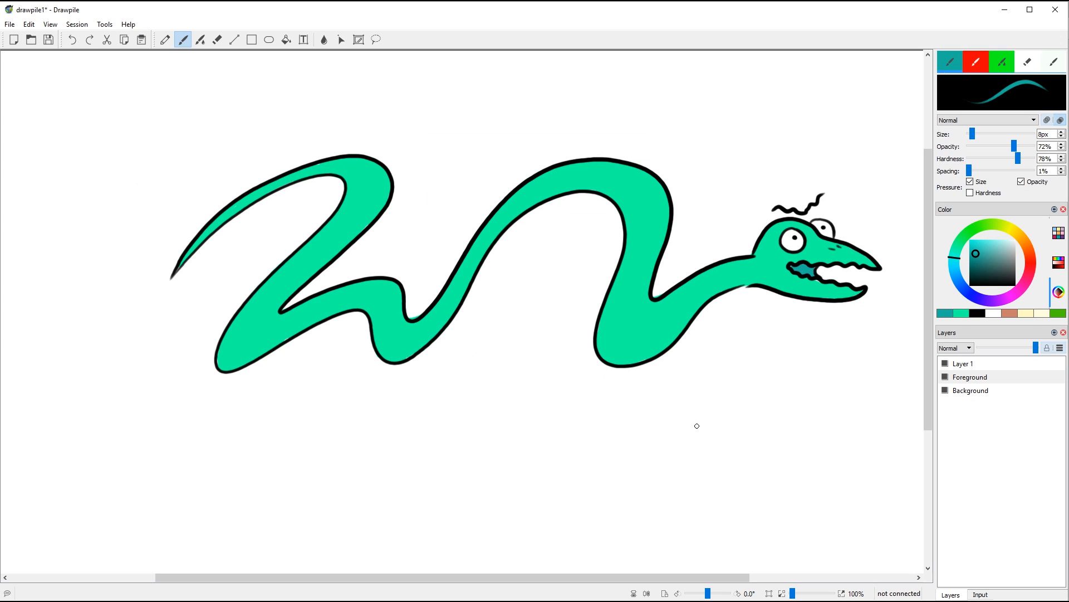
Step: Delete Layer 1, leaving the Foreground snake drawing visible
click(981, 376)
click(982, 362)
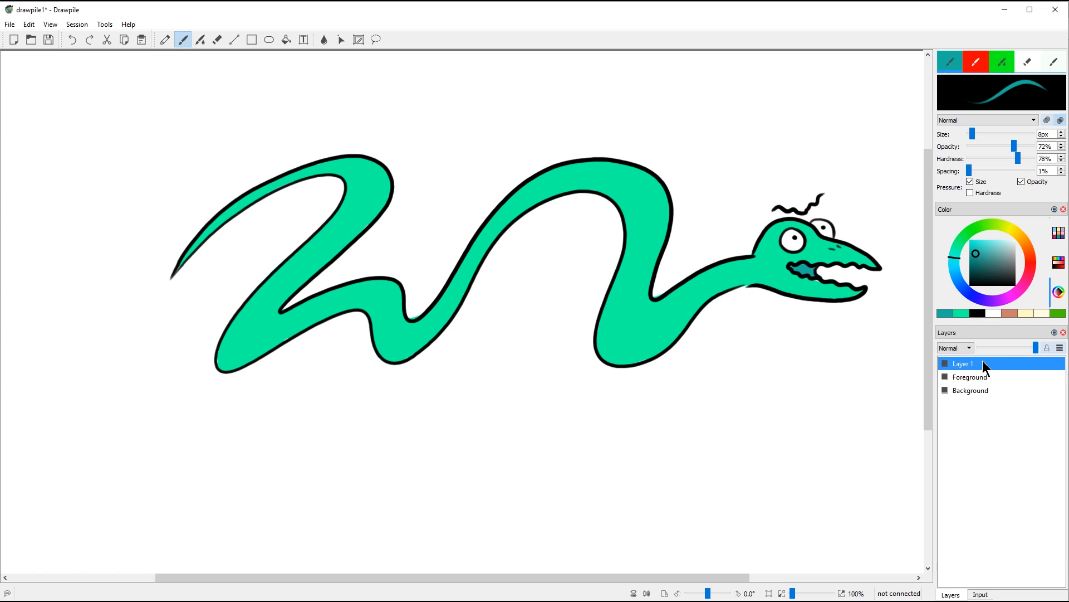
right_click(980, 364)
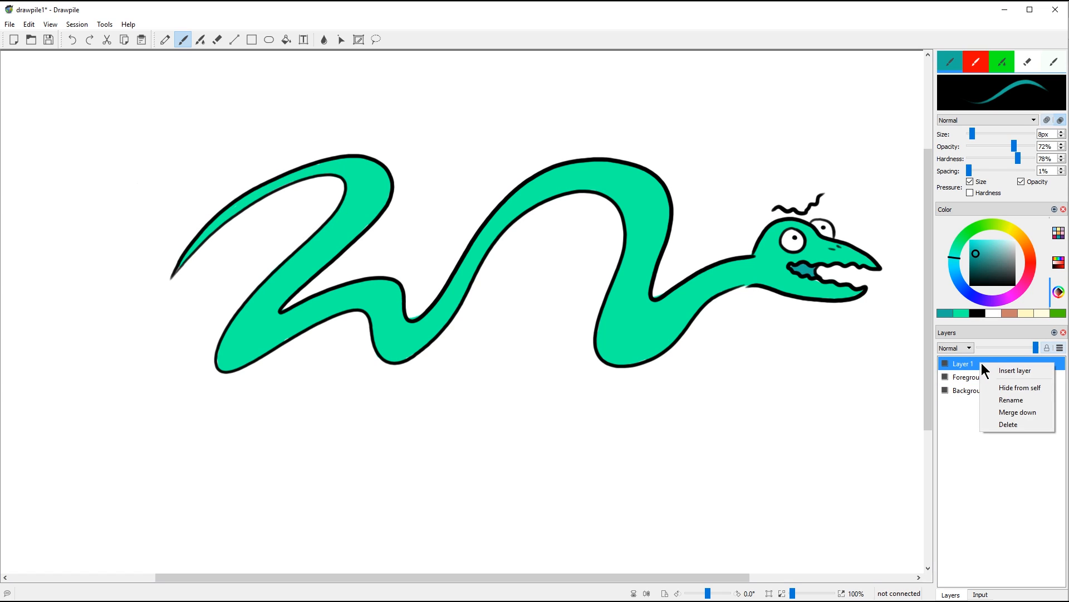
click(1009, 423)
click(945, 364)
click(946, 364)
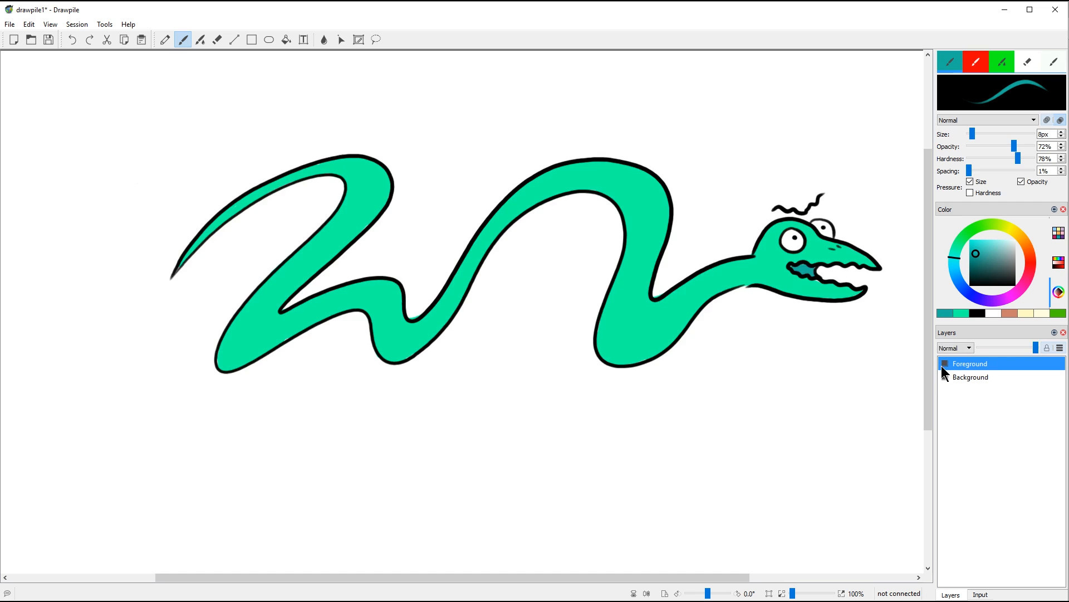
click(946, 364)
click(945, 364)
click(945, 364)
click(946, 364)
Step: Duplicate the Foreground layer into copies named 1 through 5 and select layer 2
right_click(1039, 361)
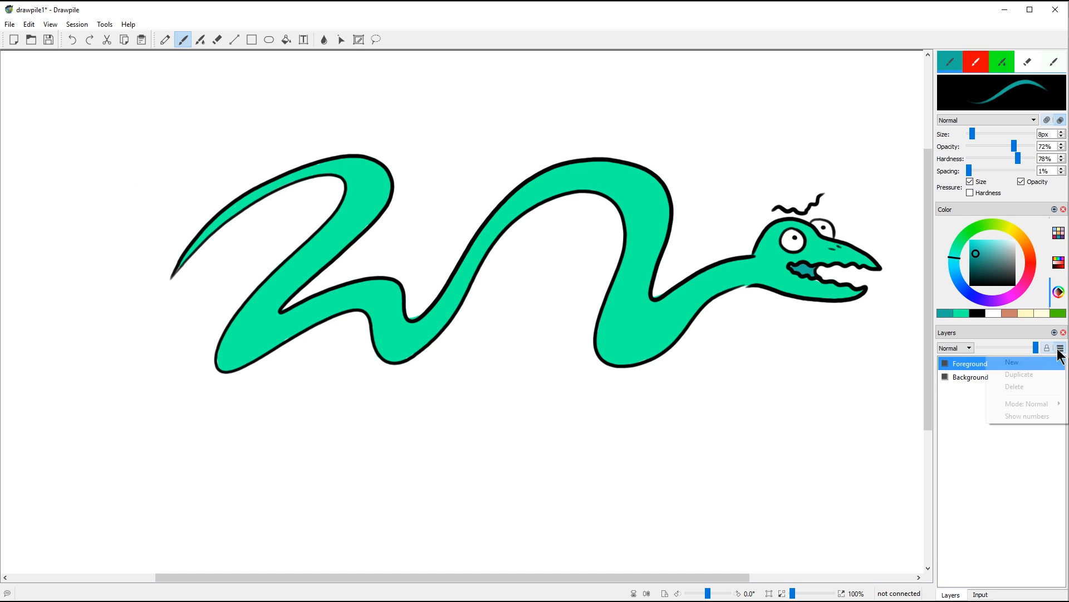
click(1031, 379)
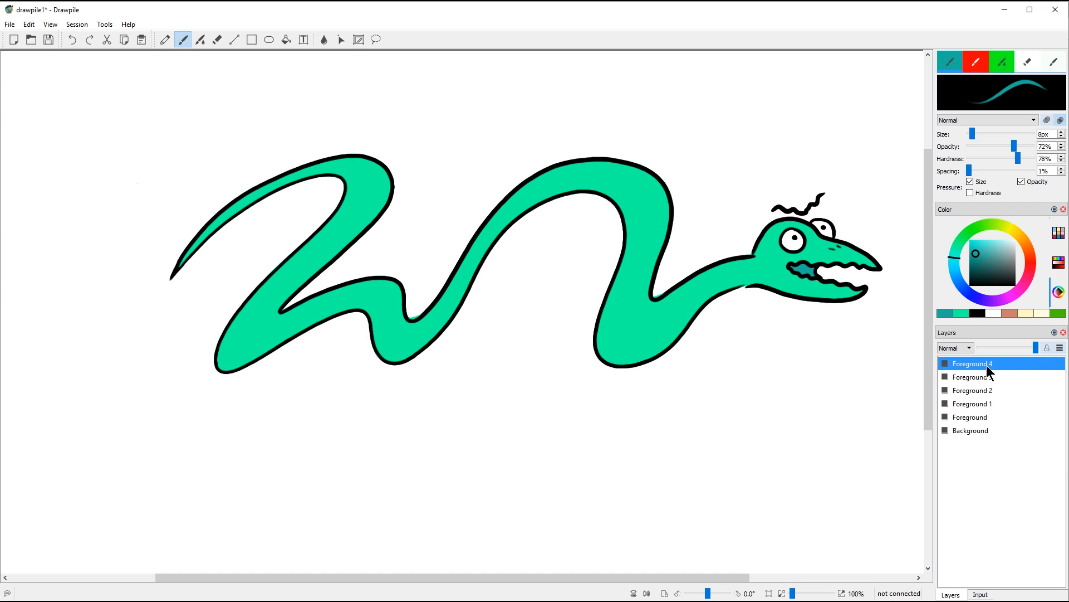
click(965, 417)
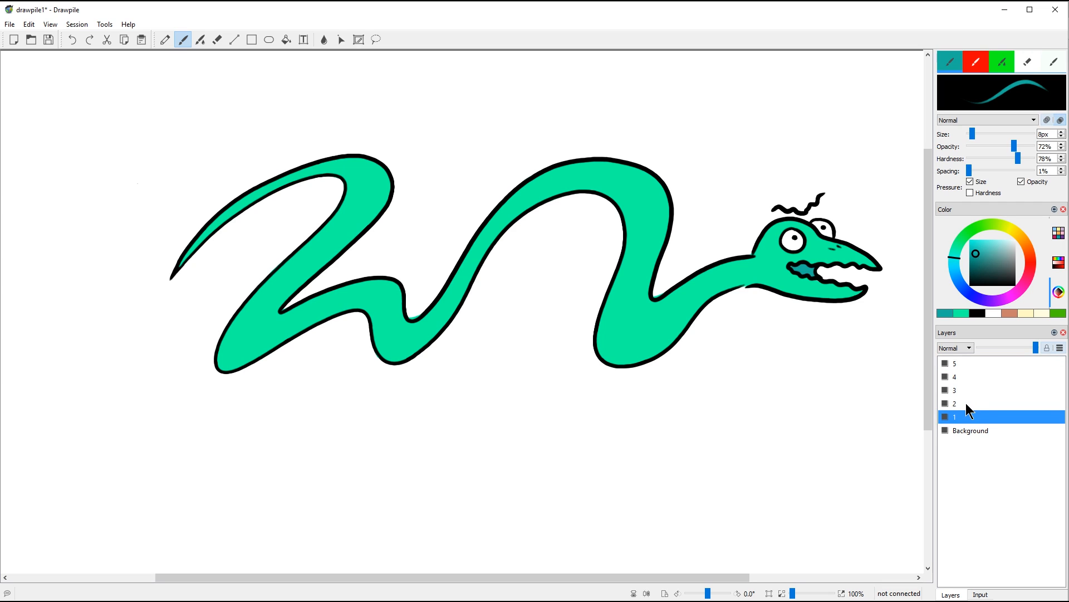
click(965, 405)
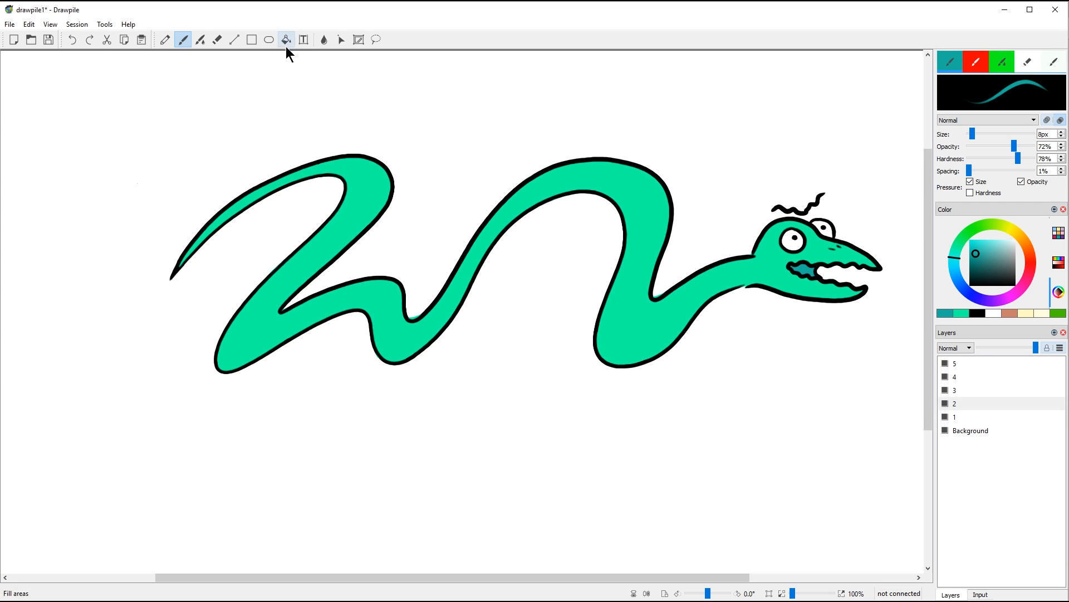
Step: Pick the eraser at 24px, hide layers 1, 3, 4 and 5, and select layer 2
click(218, 39)
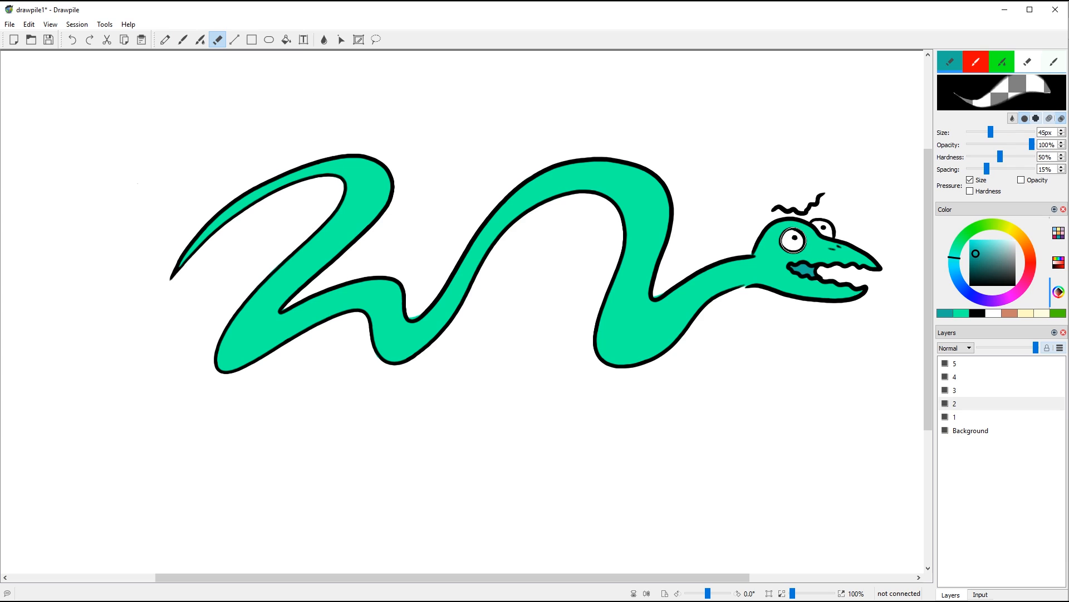
key(bracketleft)
key(bracketleft)
key(bracketleft)
key(bracketleft)
click(945, 417)
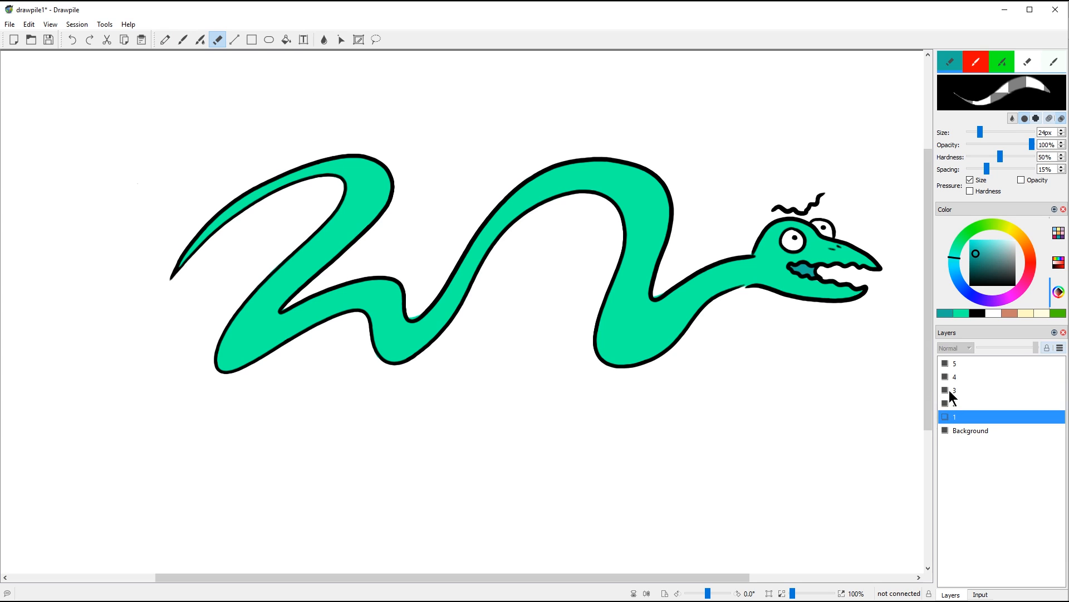
click(945, 390)
click(945, 377)
click(945, 363)
click(964, 404)
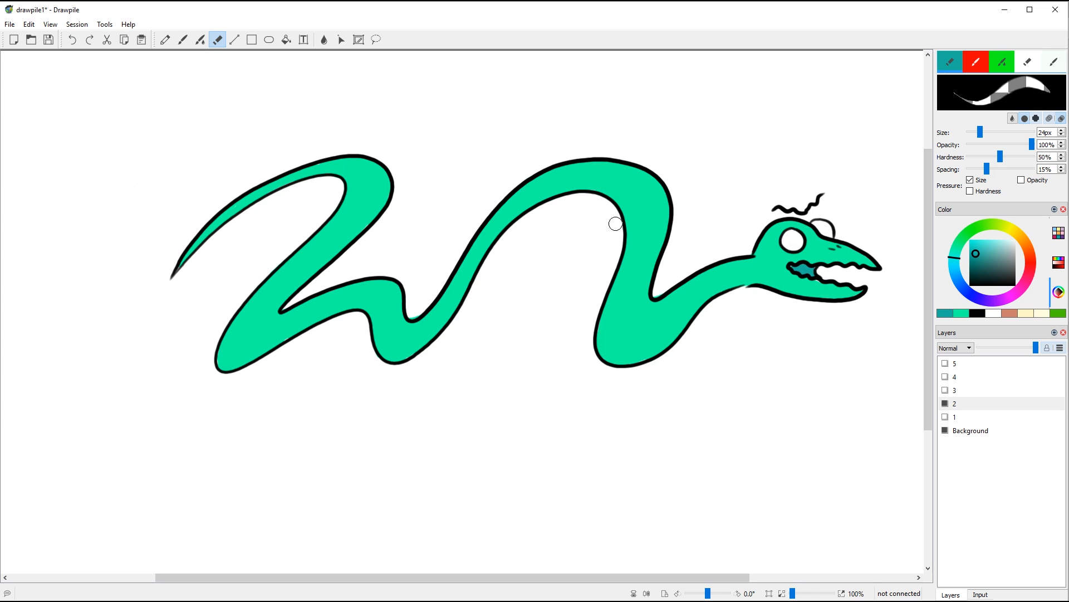
Step: Redraw the snake's pupils on layers 2 to 4, shifting them slightly right
click(183, 39)
drag(792, 237, 791, 237)
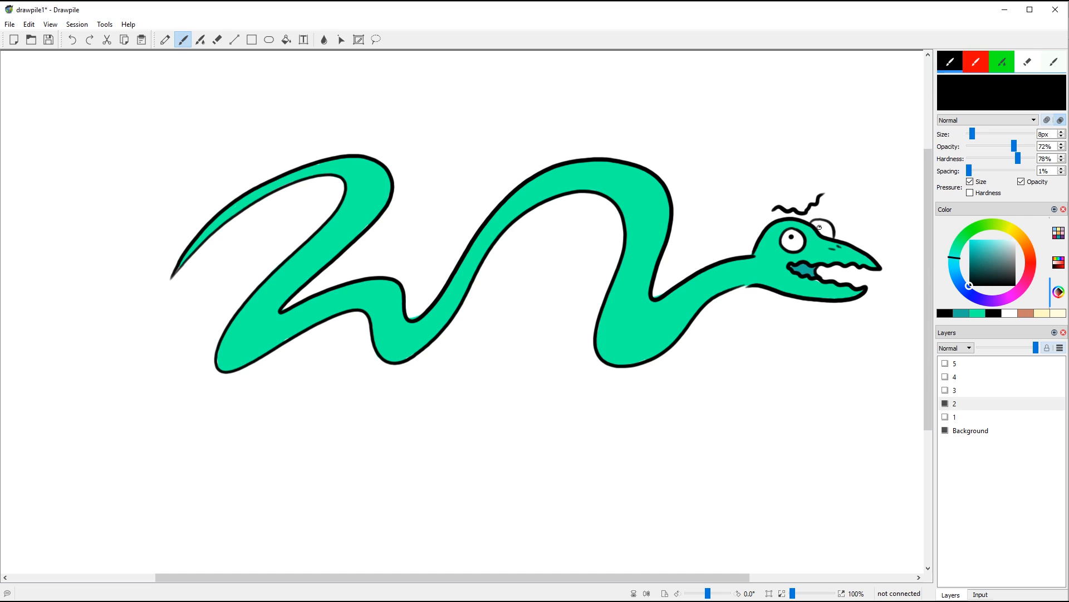
click(981, 390)
click(376, 40)
click(183, 40)
click(795, 237)
click(958, 379)
click(376, 39)
drag(763, 215, 802, 246)
Step: On layer 5, paint over the eyes in green and draw closed black eyelids
click(992, 364)
click(182, 39)
click(977, 313)
mouse_move(817, 225)
mouse_down()
mouse_move(831, 230)
mouse_move(804, 234)
mouse_up()
click(962, 313)
drag(819, 231, 832, 228)
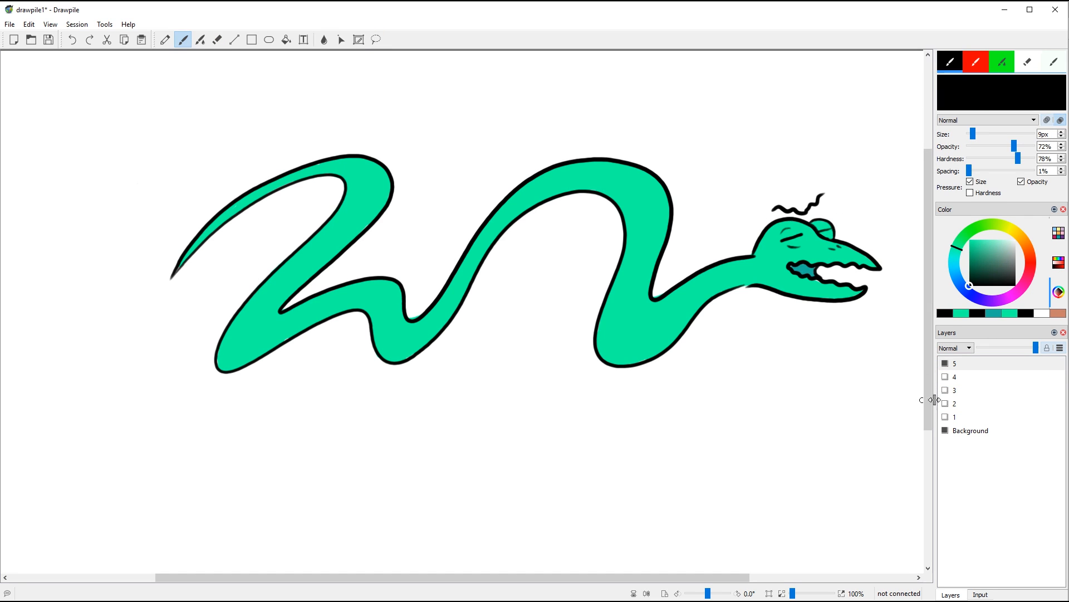
click(29, 25)
Step: Export animation layers 1–5 as 1080p, 30 FPS PNG frames with bottom-layer background into the DrawPile folder
click(16, 24)
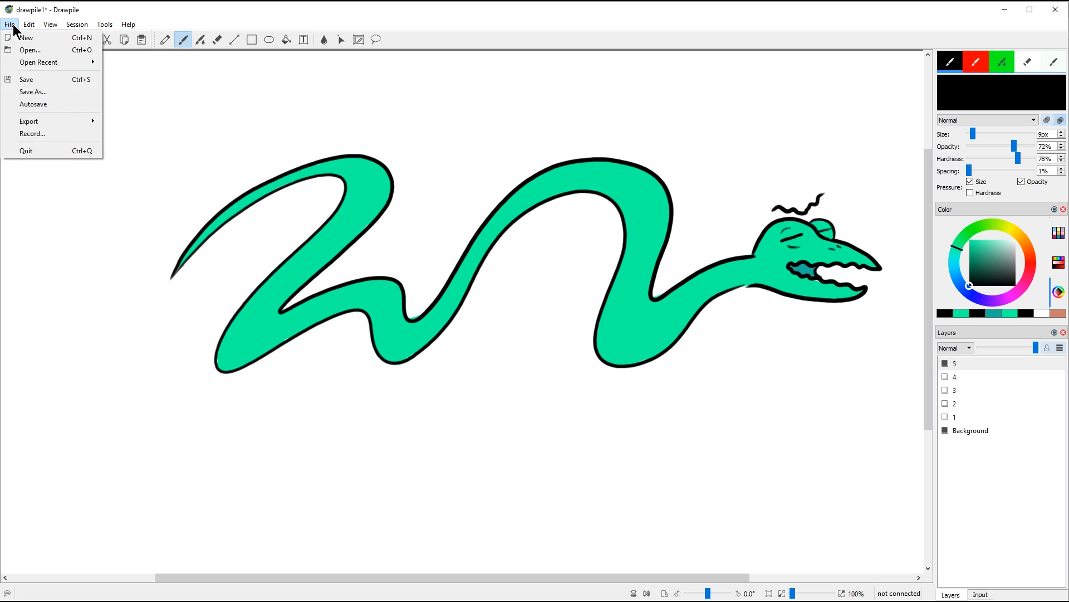
mouse_move(35, 123)
click(119, 122)
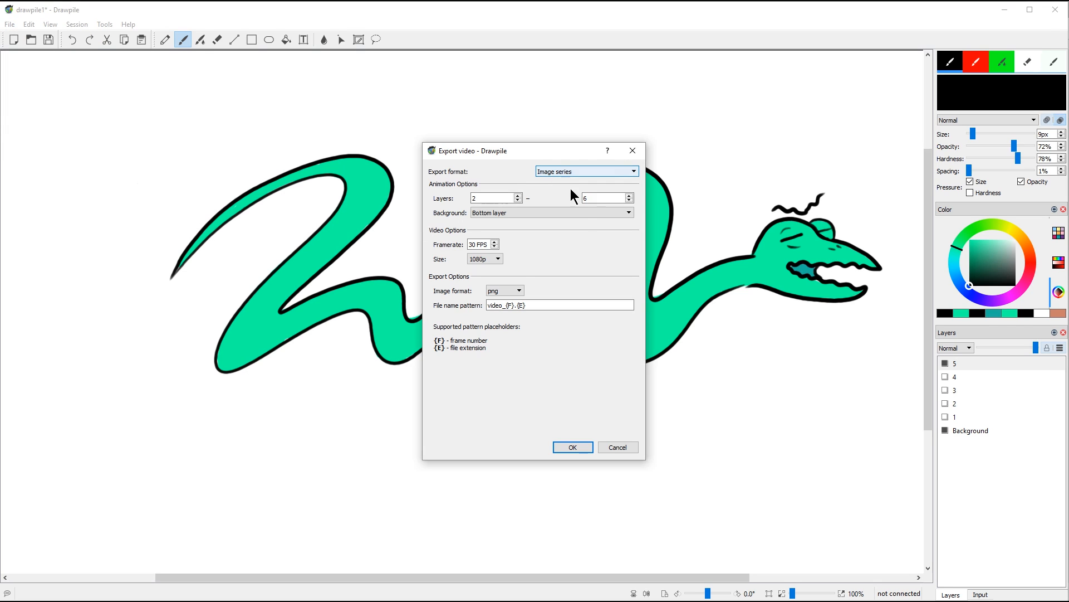
click(518, 200)
click(629, 200)
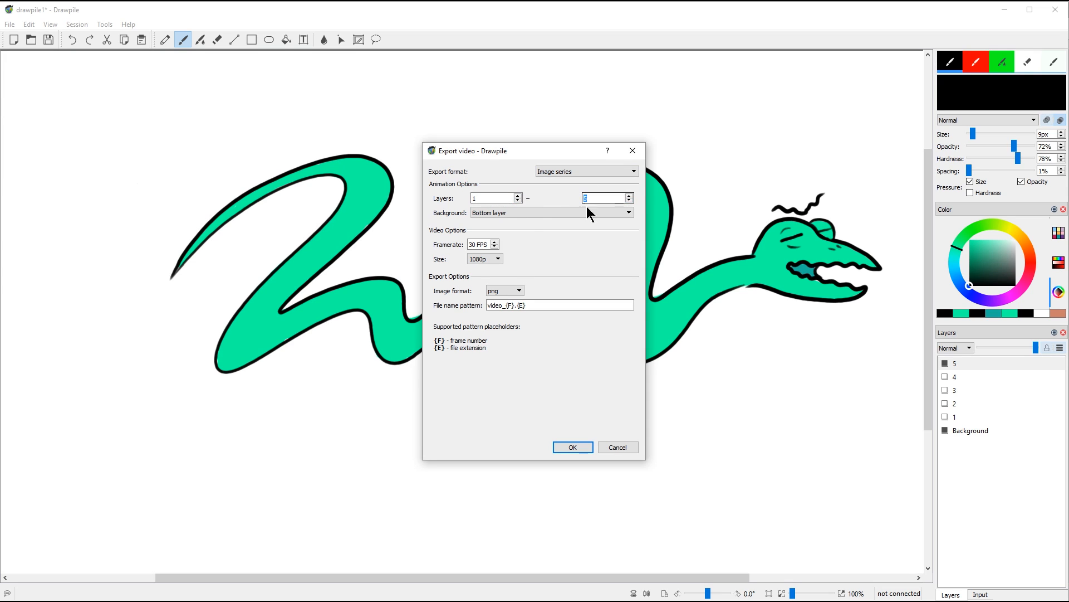
click(493, 212)
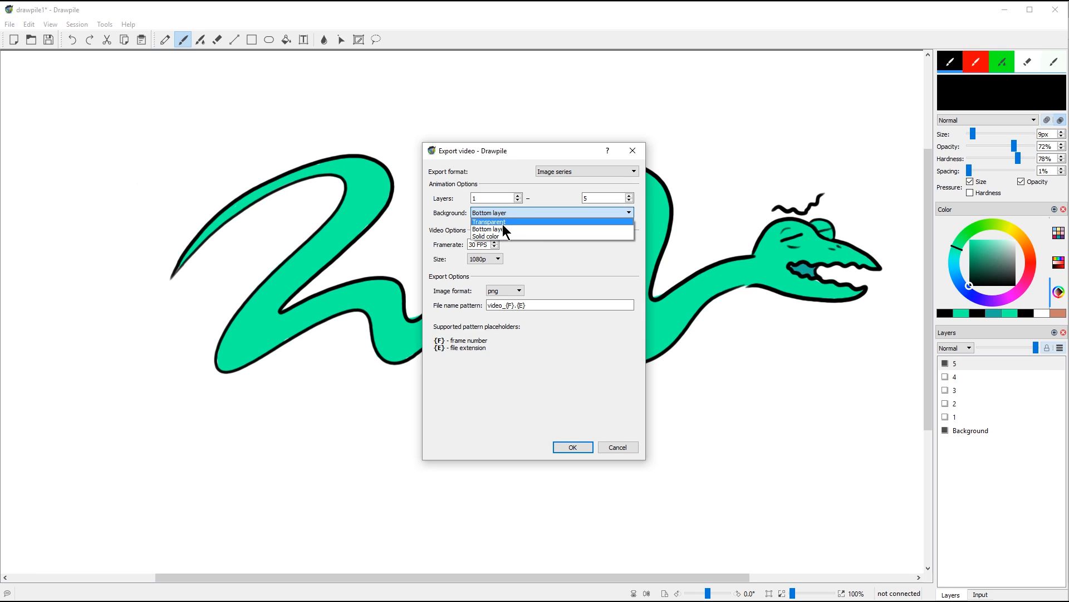
click(503, 229)
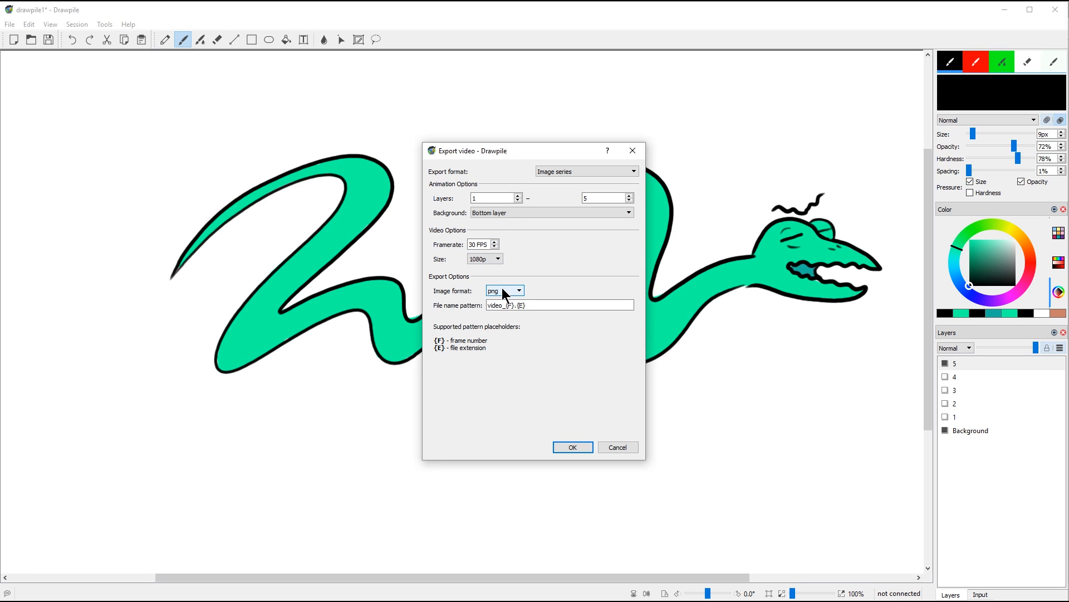
click(575, 446)
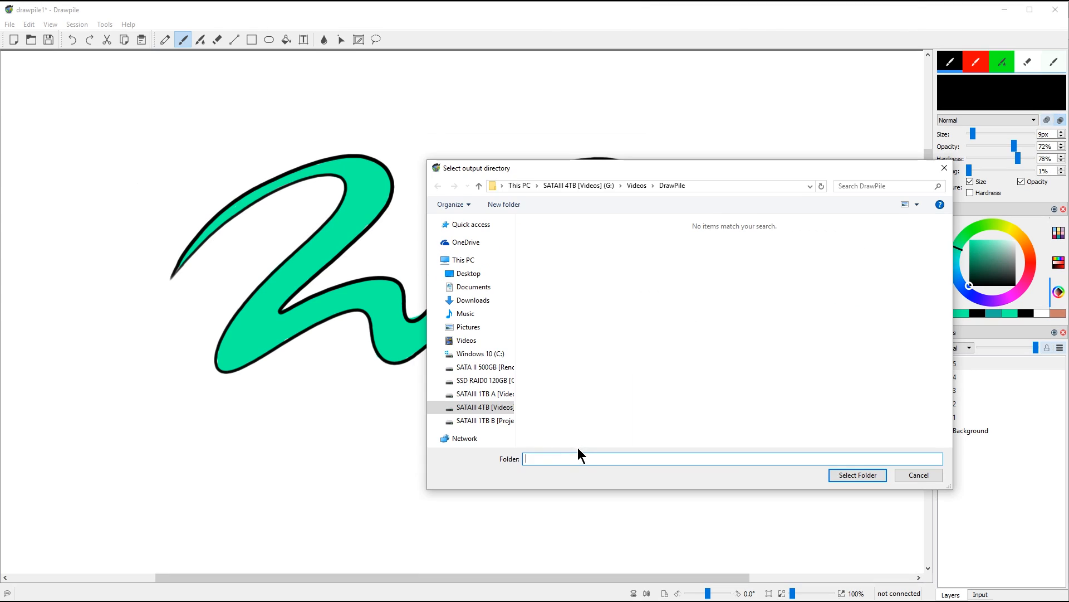
click(857, 475)
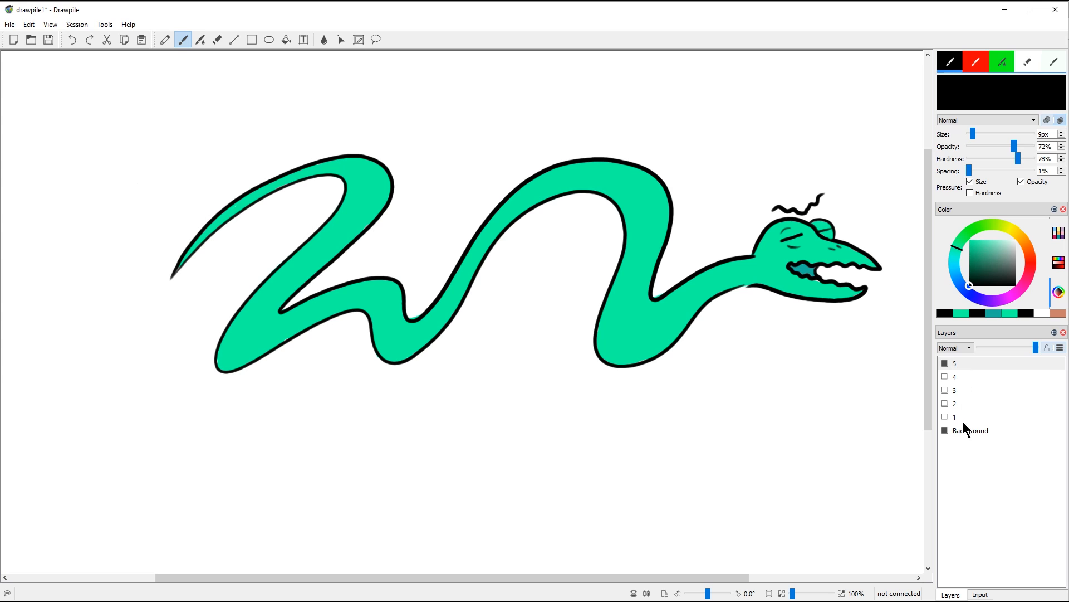
Step: Open video_00002 in Photos and step back and forth through the exported frames up to video_00005
key(alt+Tab)
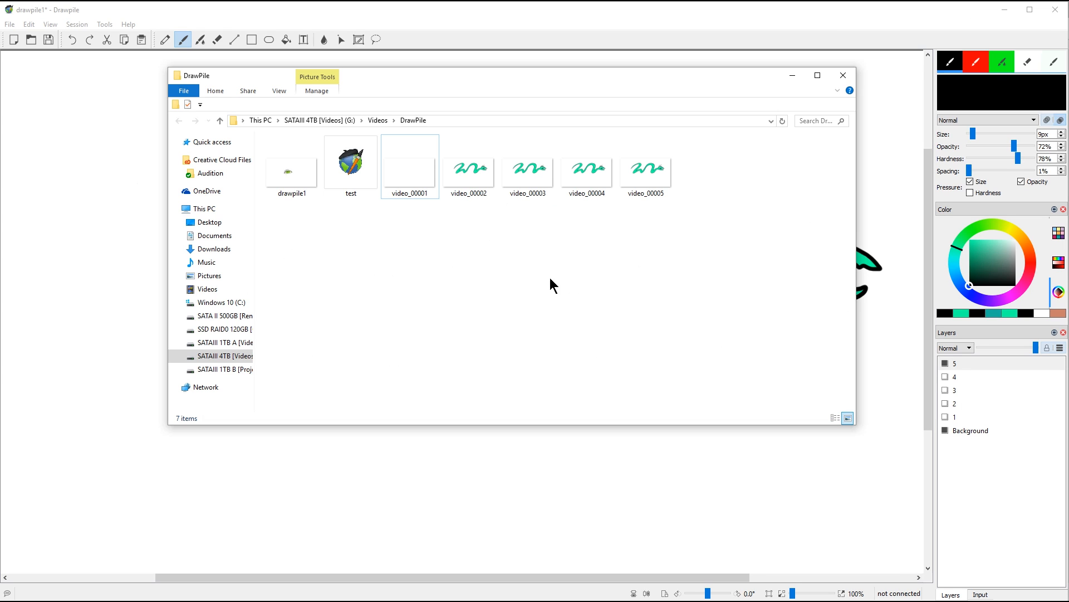
double_click(472, 174)
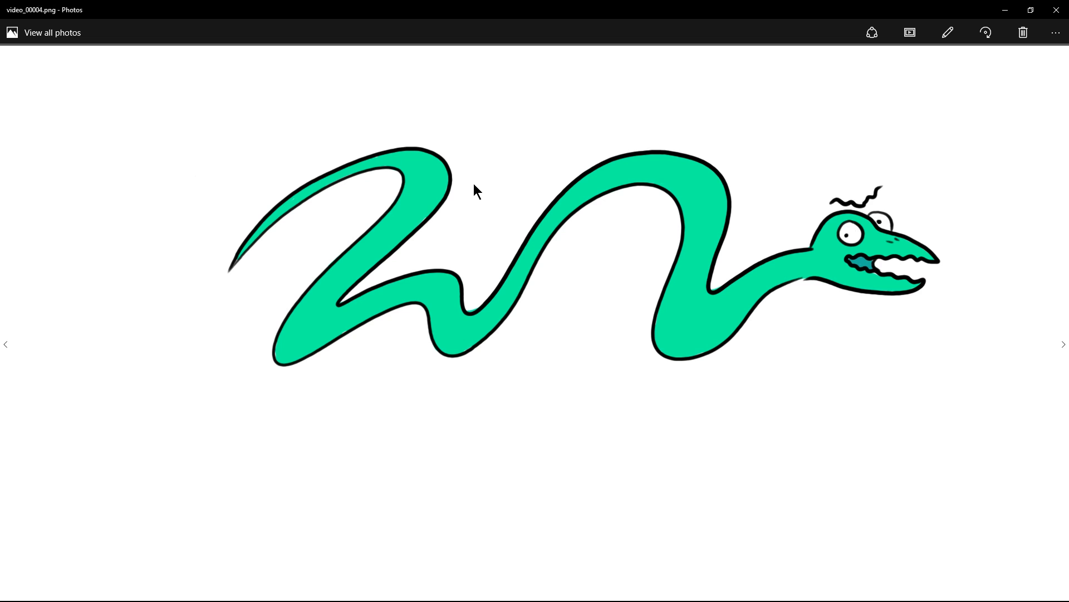
key(Right)
key(Left)
key(Right)
key(Left)
key(Right)
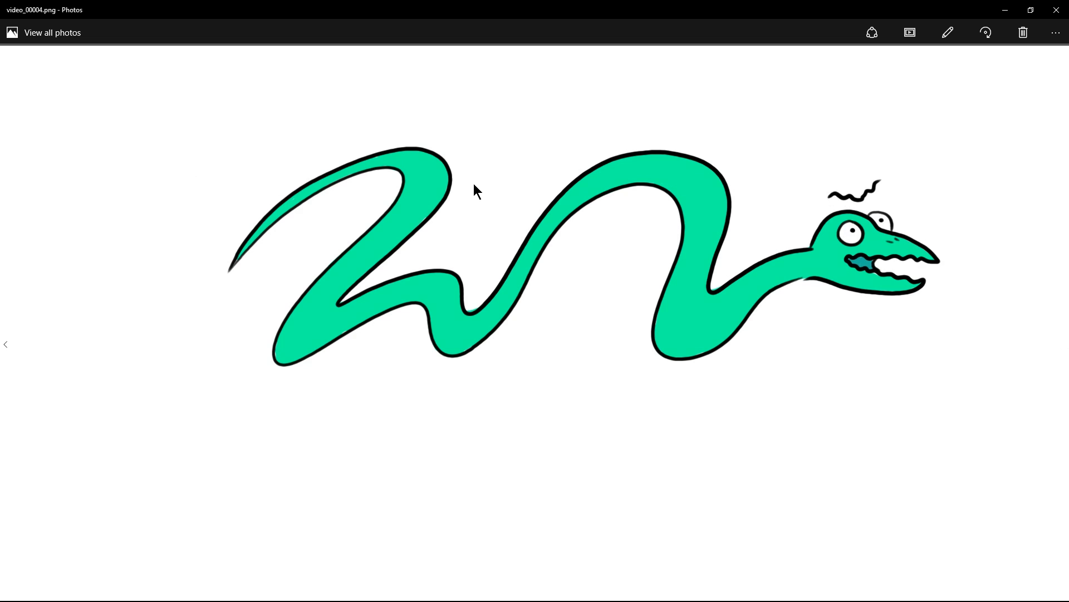
key(Left)
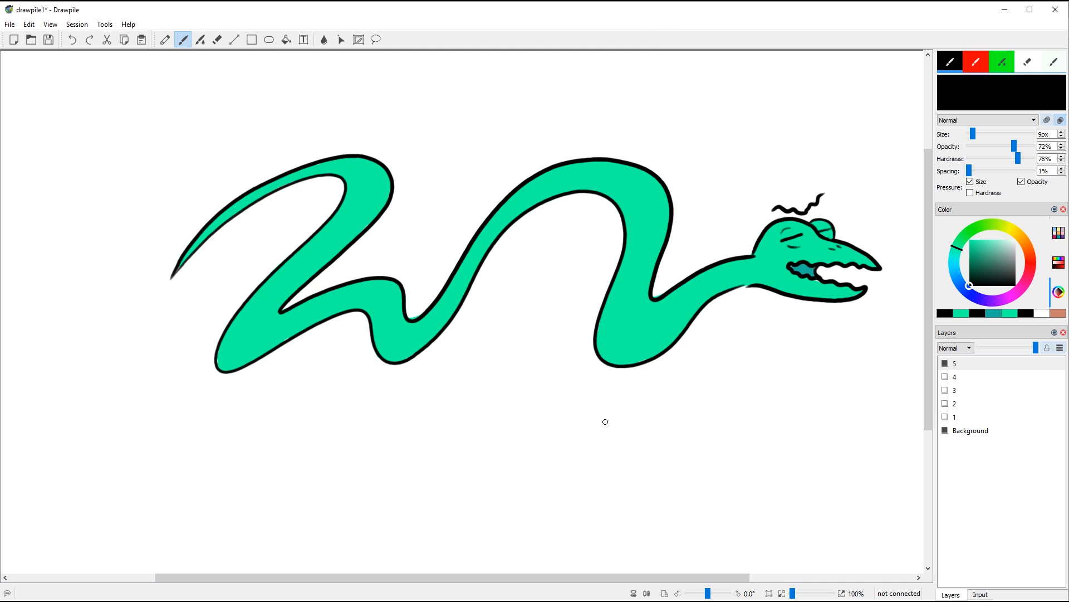